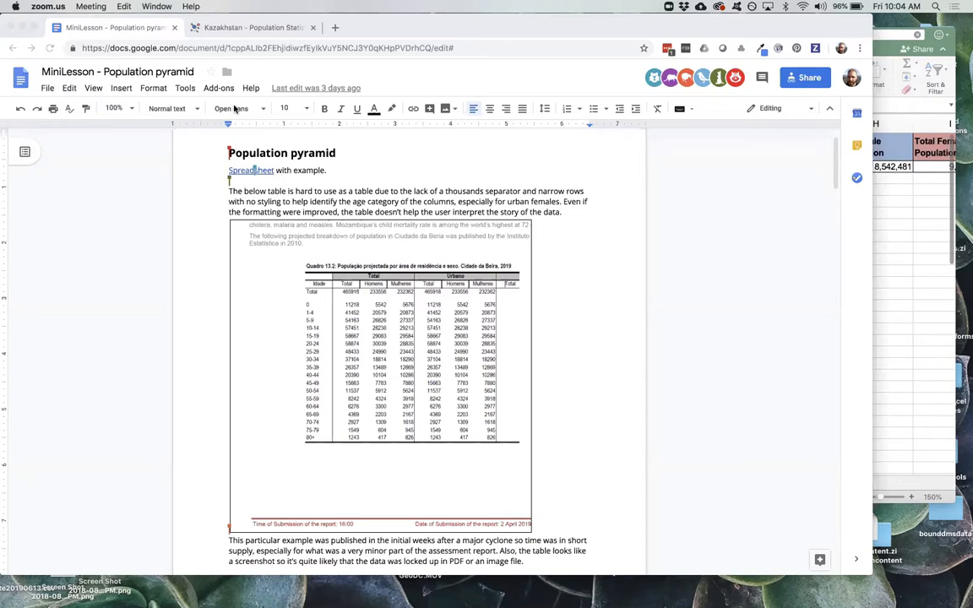
- View the Kazakhstan dataset page, switch to the kazakhstan_population_statistics_2016 workbook in Excel, and enlarge its window to fill the screen
click(288, 30)
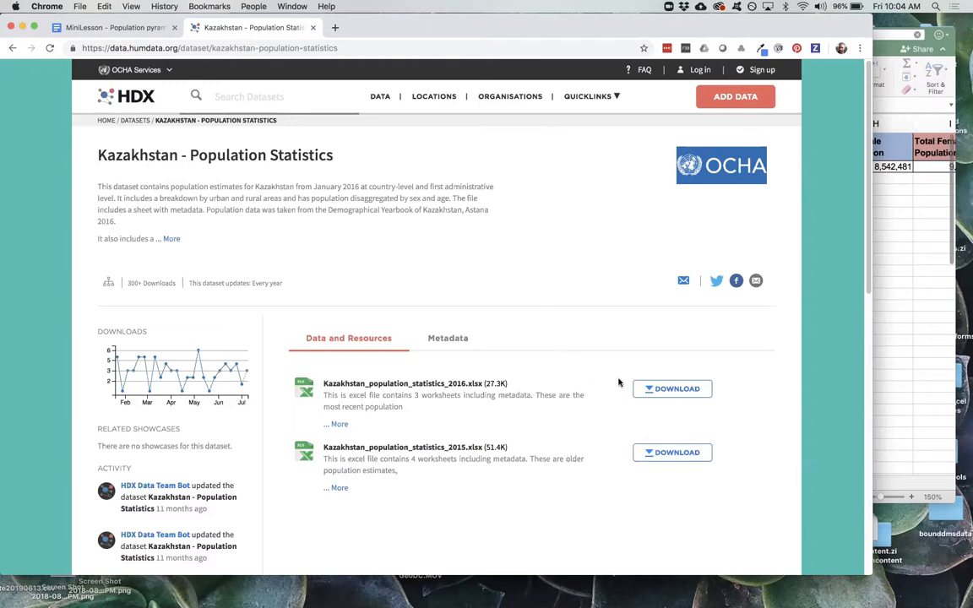
key(super+Tab)
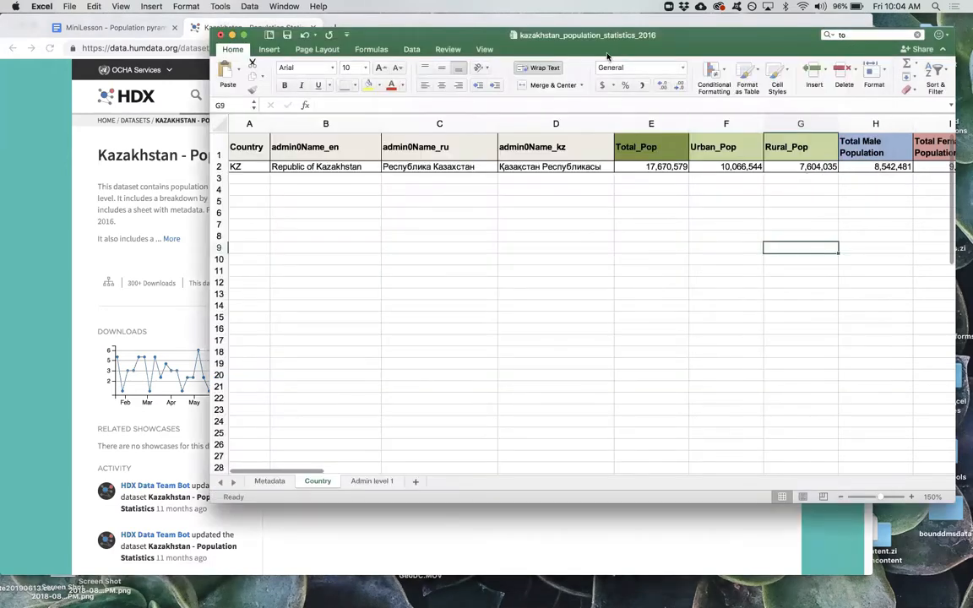
drag(606, 57, 478, 72)
drag(771, 511, 943, 577)
double_click(355, 37)
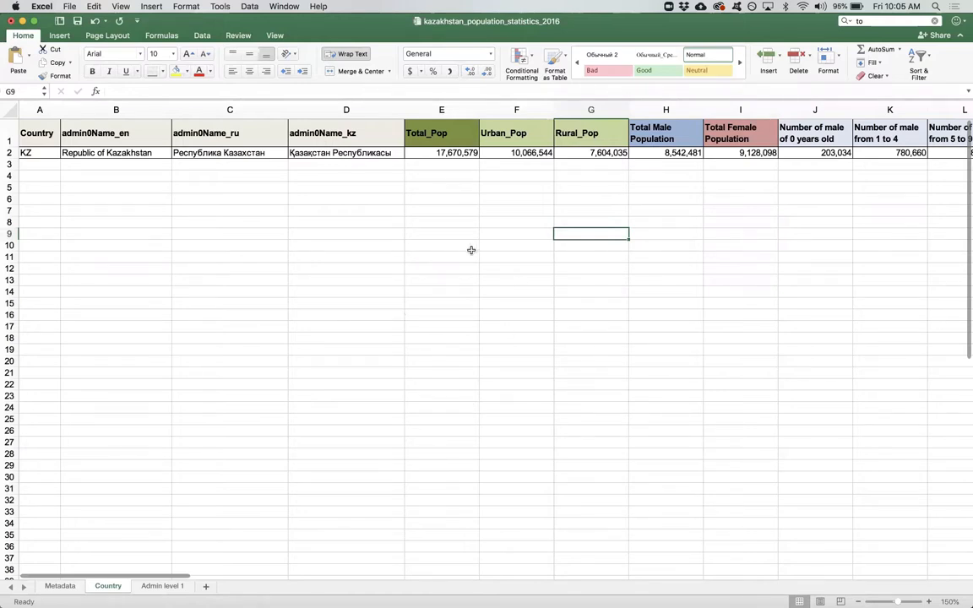
- Copy the headers and values in rows 1 and 2 from the Total Male Population column through the last female age column
scroll(471, 252, right, 5)
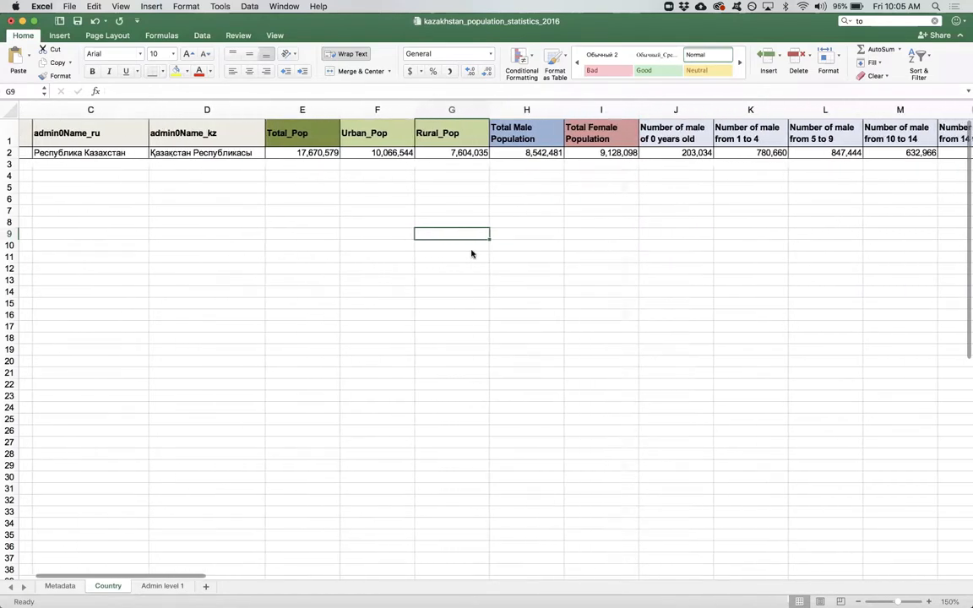
scroll(471, 251, right, 3)
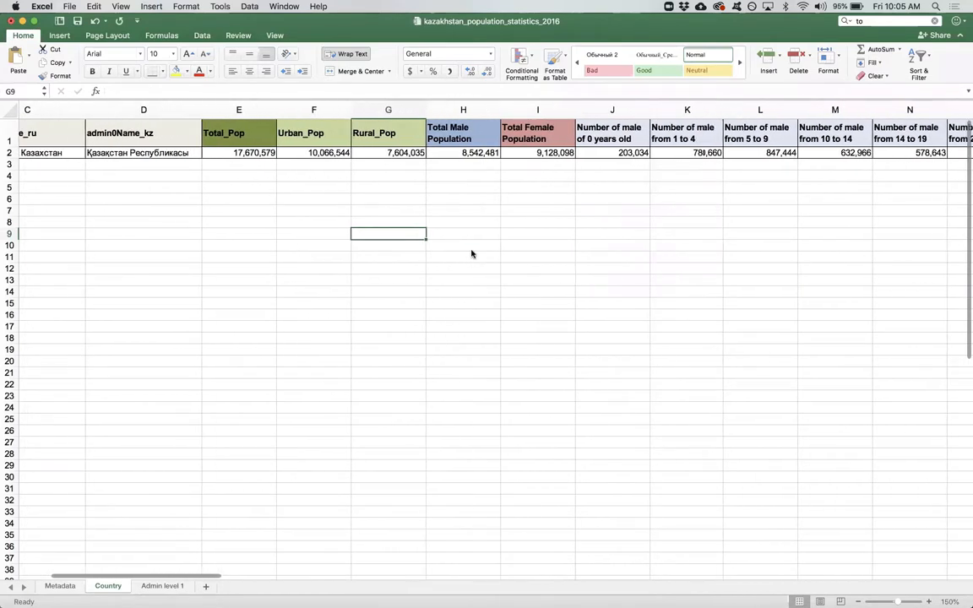
scroll(472, 253, right, 2)
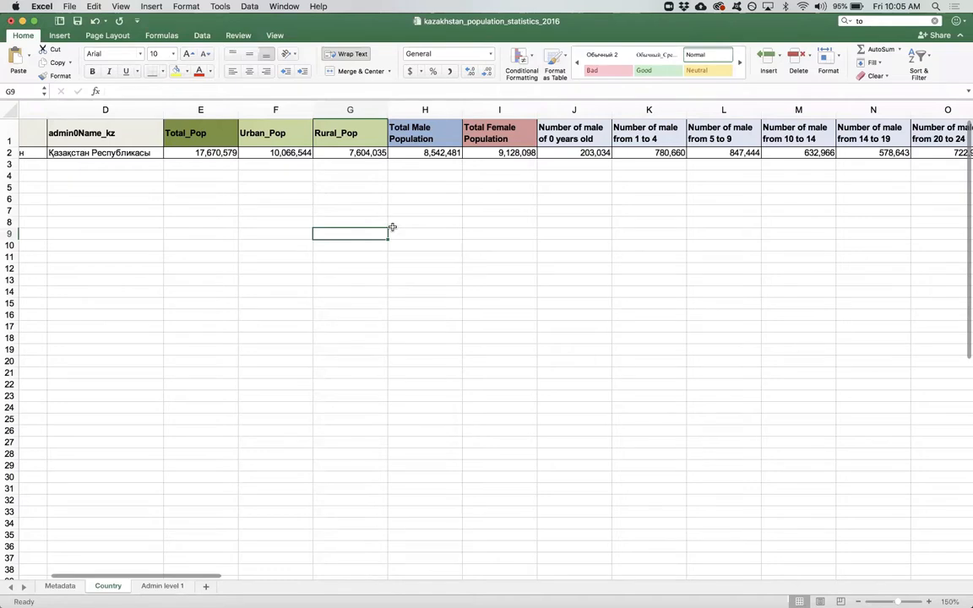
click(399, 154)
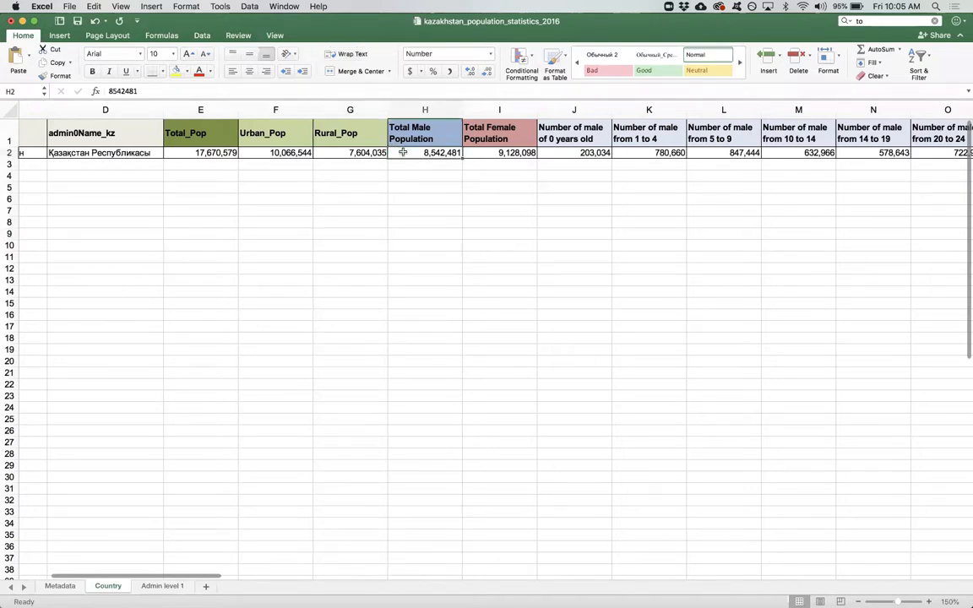
drag(403, 152, 938, 135)
key(super+c)
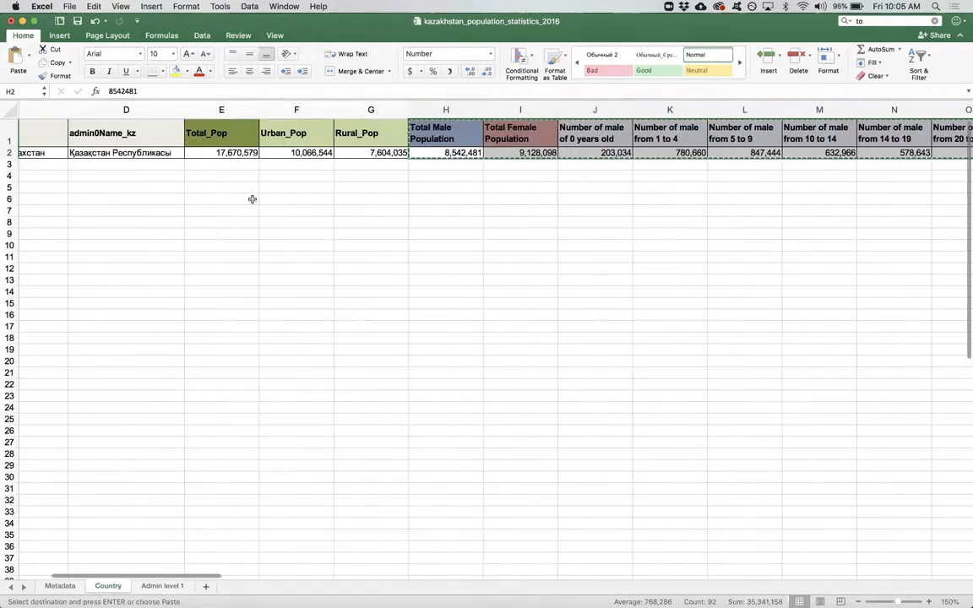
- Paste the copied population data transposed into a vertical table starting at cell E7
click(231, 210)
right_click(231, 210)
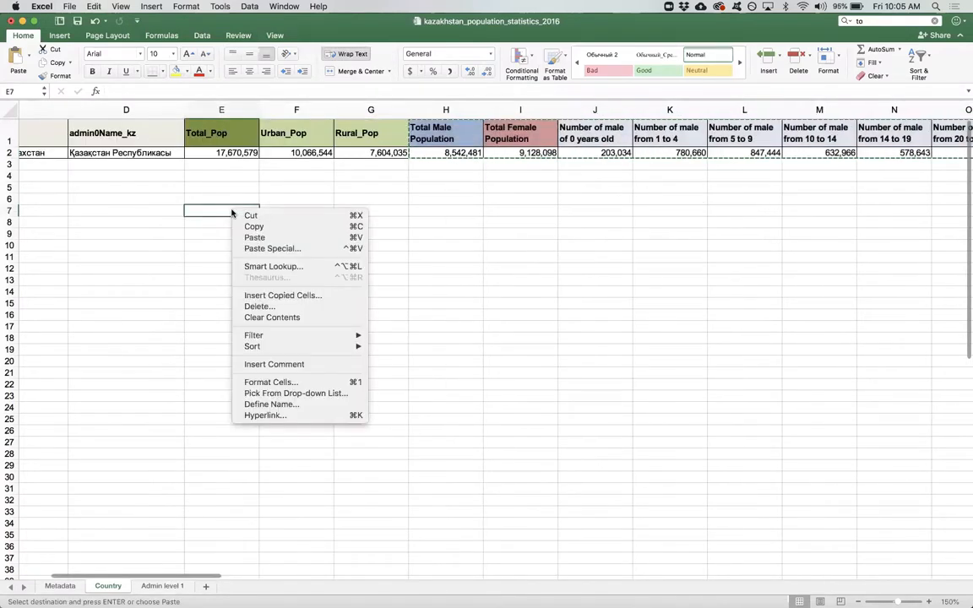
click(273, 250)
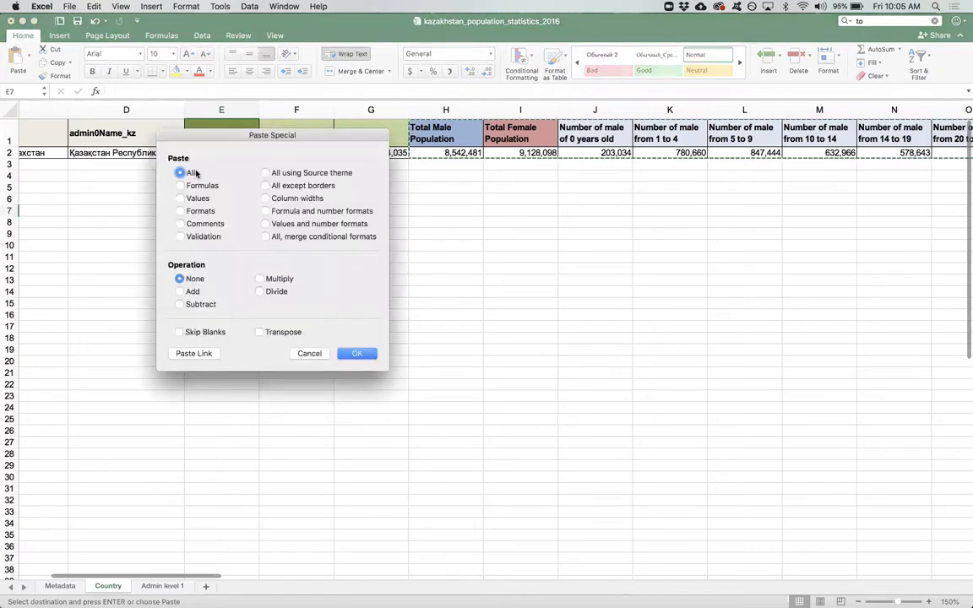
click(272, 333)
click(271, 333)
click(362, 355)
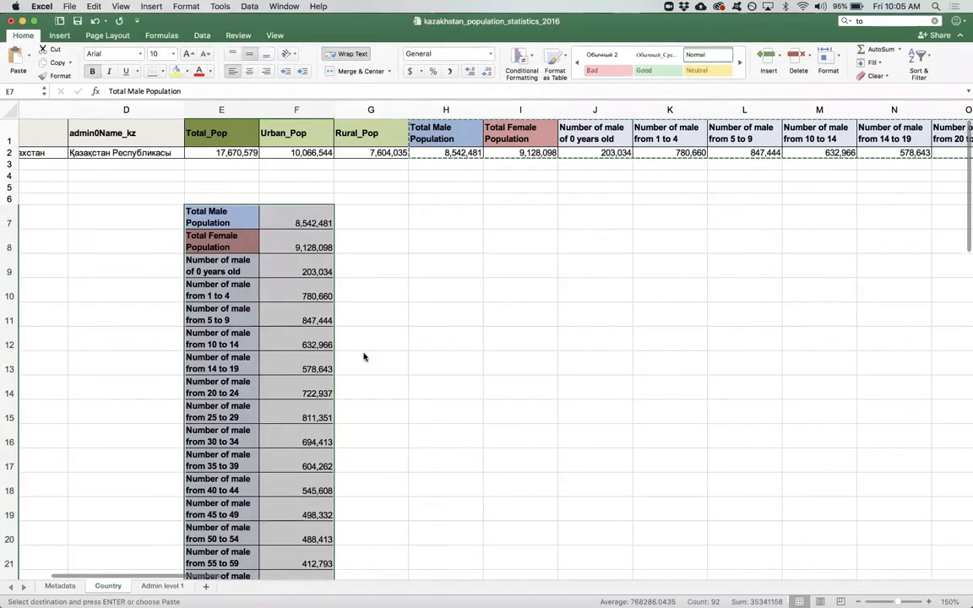
click(374, 317)
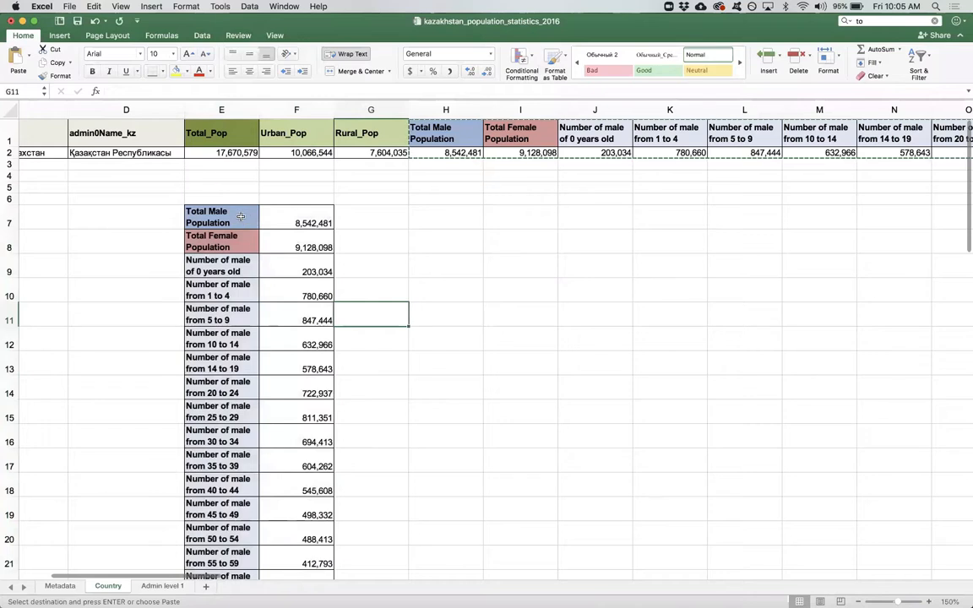
- Move the female age rows E31:F52 beside the male age rows, starting at cell G9
scroll(240, 217, down, 5)
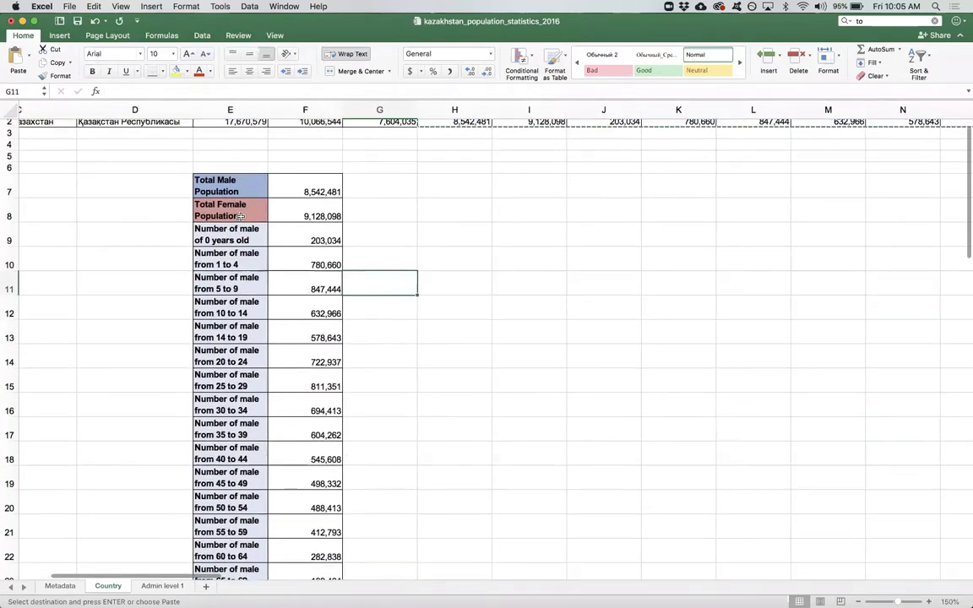
scroll(241, 214, down, 15)
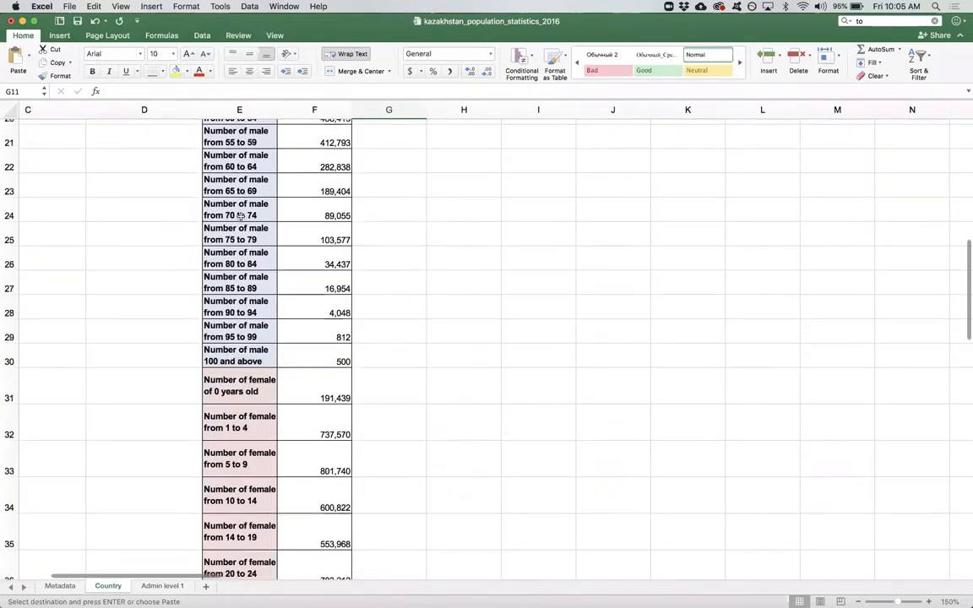
drag(241, 295, 330, 530)
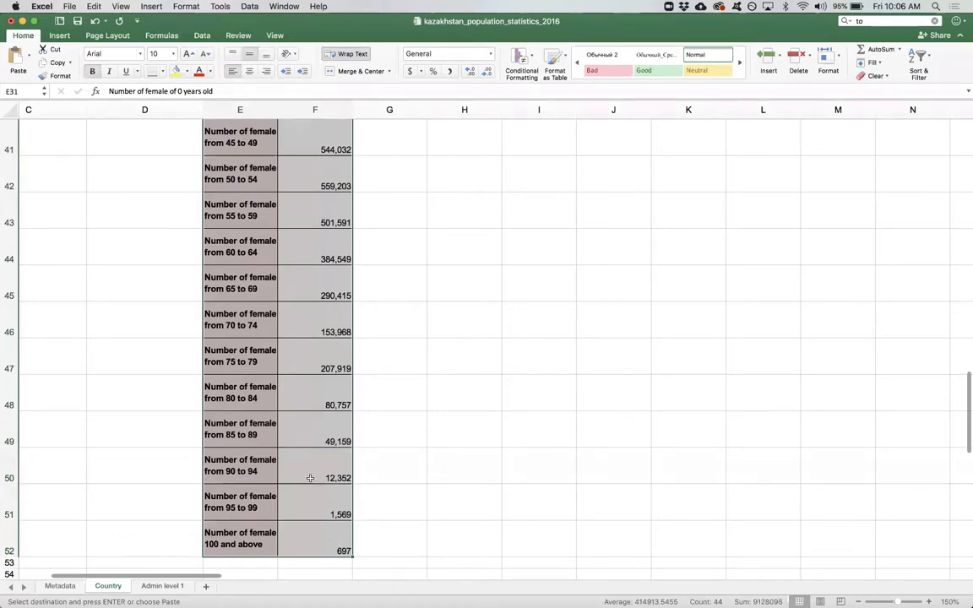
right_click(315, 516)
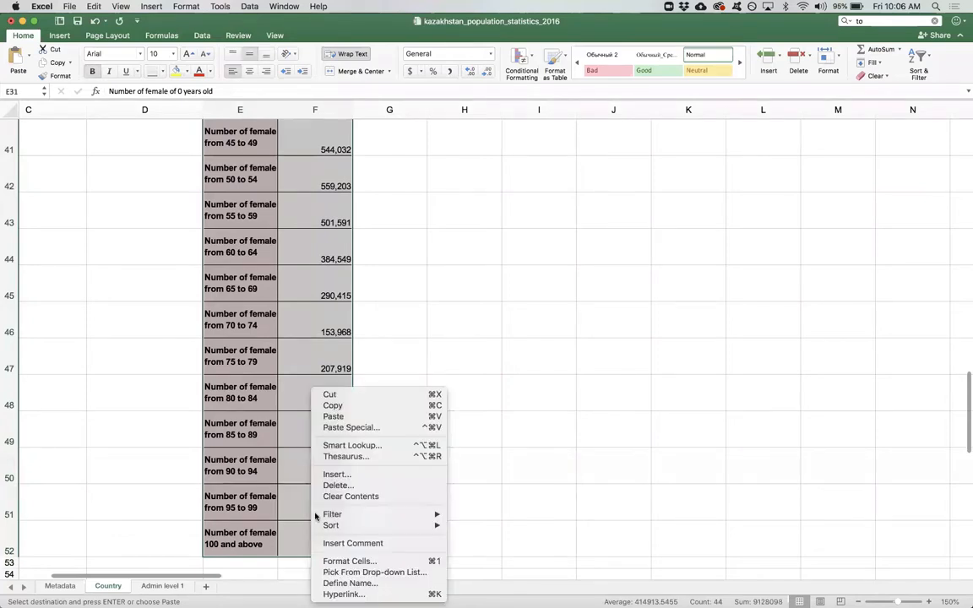
click(330, 395)
scroll(336, 402, up, 10)
scroll(336, 402, up, 5)
click(379, 252)
right_click(379, 252)
click(403, 282)
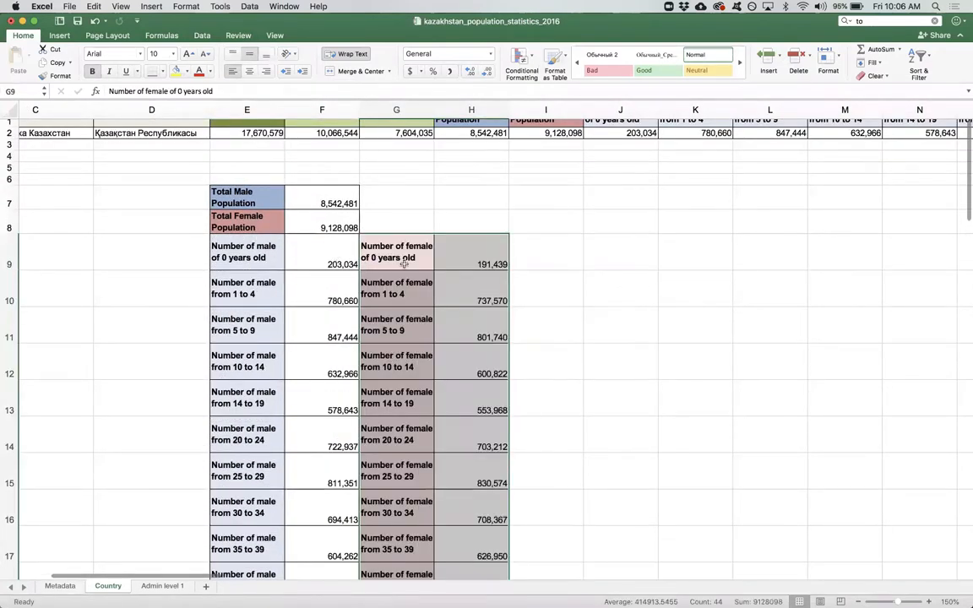
click(362, 238)
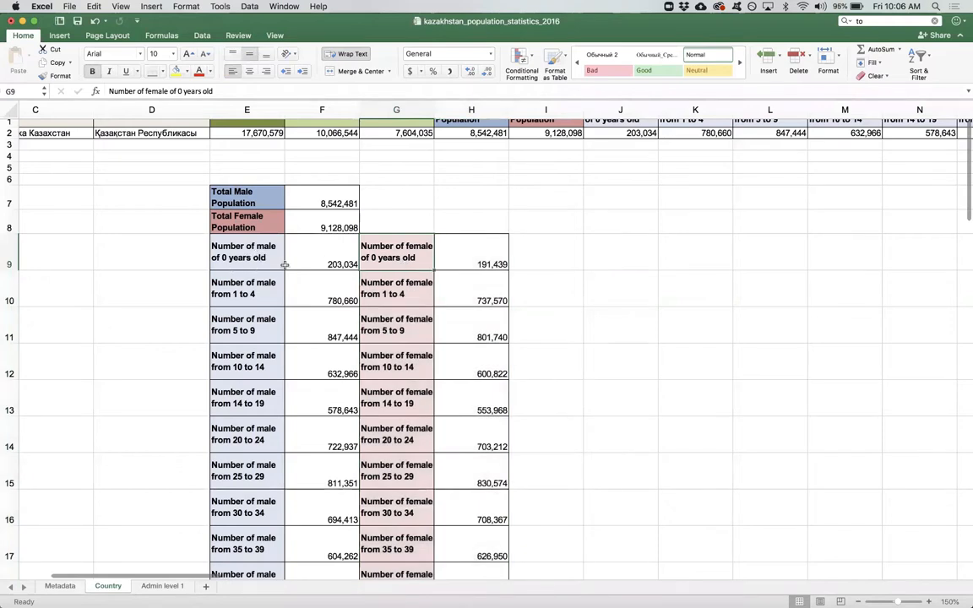
- Strip the text "Number of male from " from all the male age labels in column E by replacing it with nothing
click(239, 248)
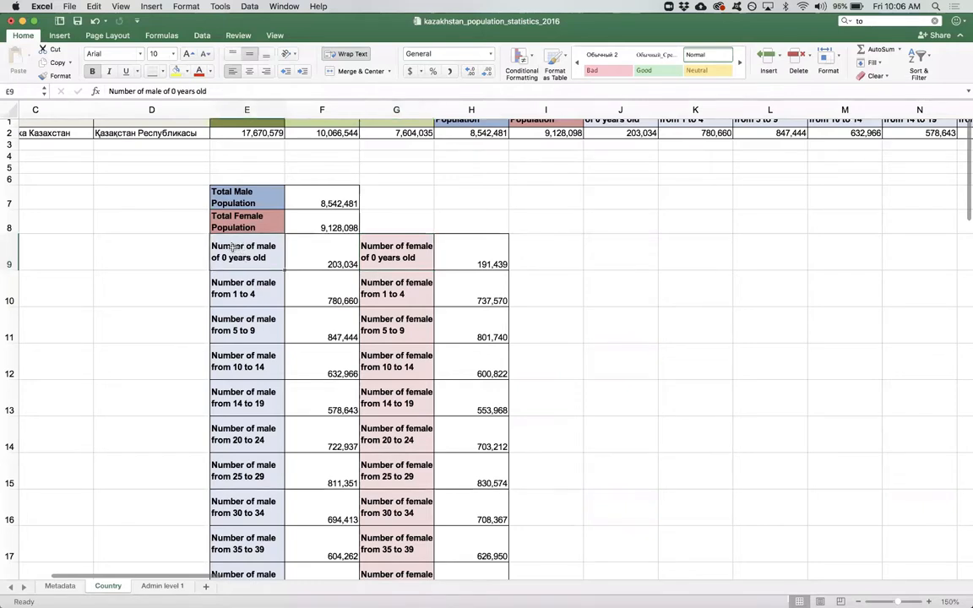
key(super+shift+Down)
scroll(195, 262, up, 2)
scroll(195, 261, up, 5)
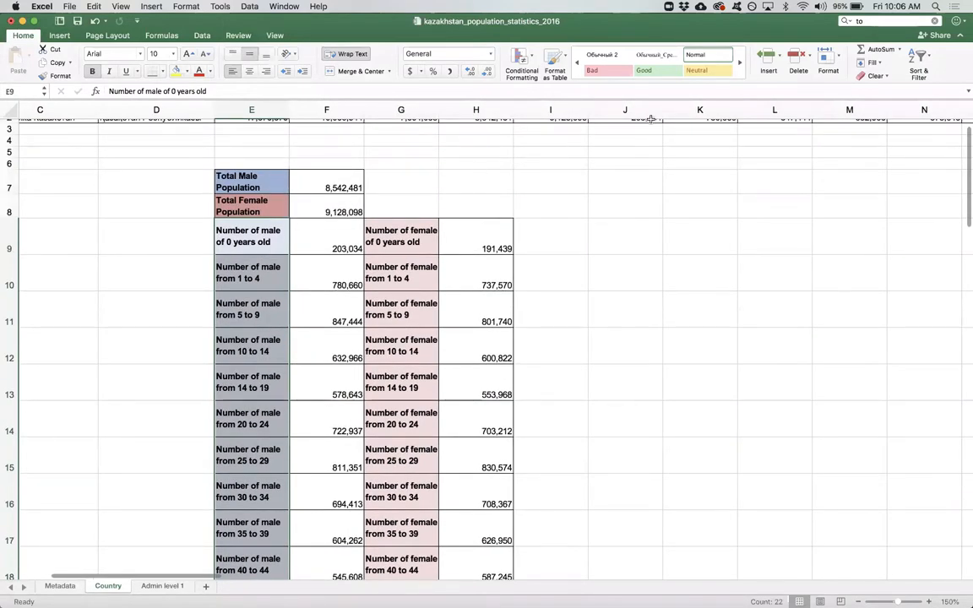
click(847, 21)
click(861, 53)
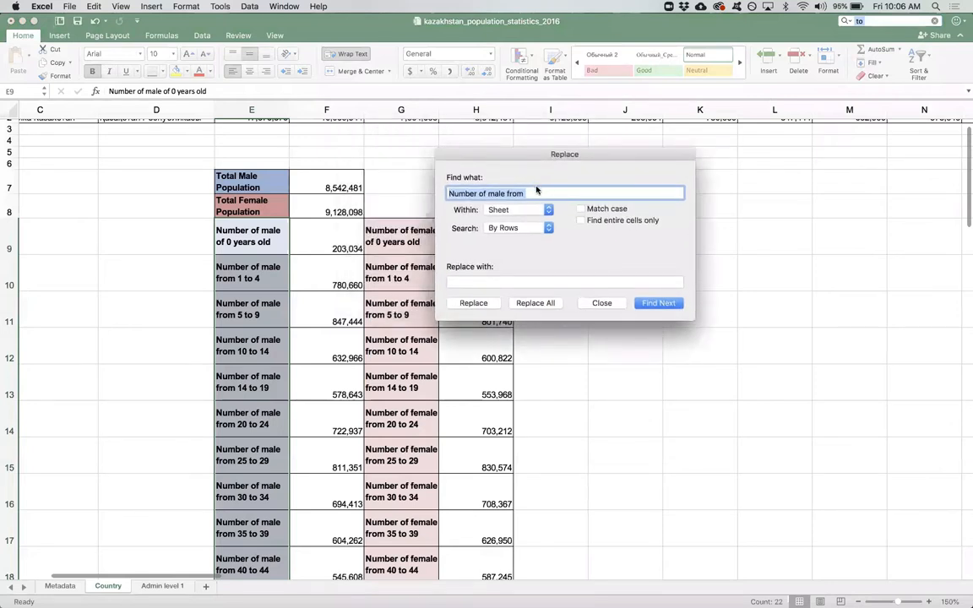
click(537, 191)
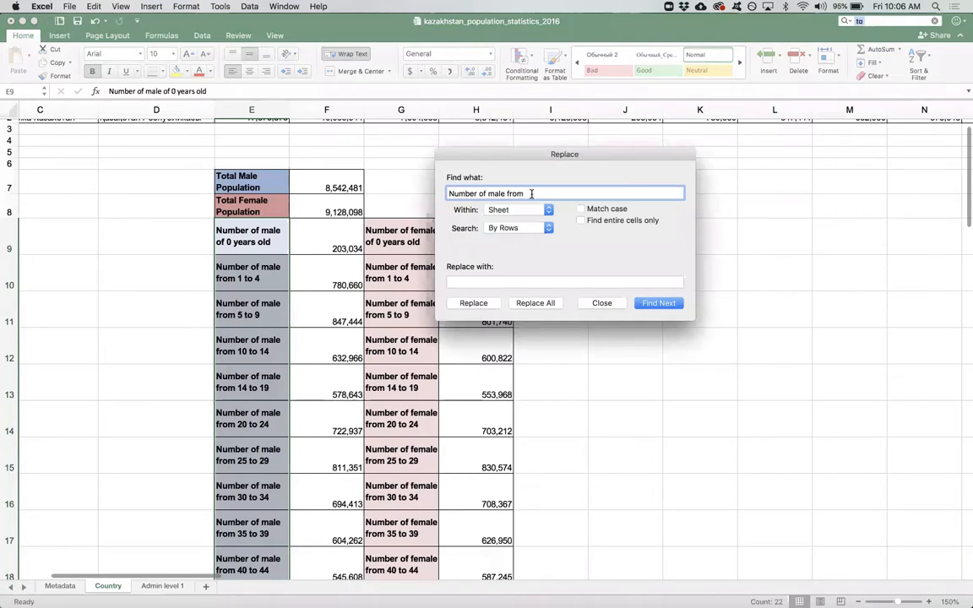
key(Tab)
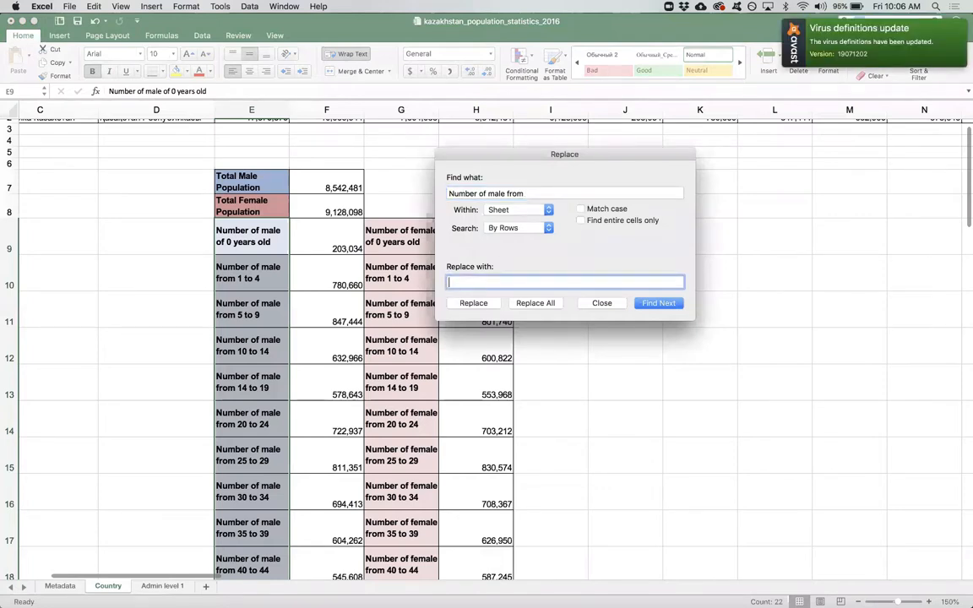
click(536, 304)
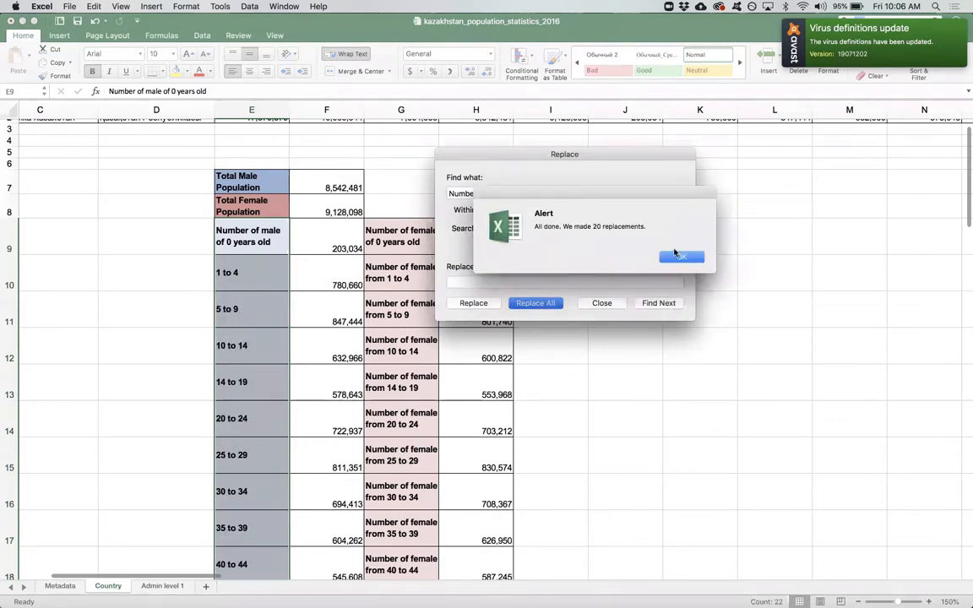
click(676, 256)
click(602, 302)
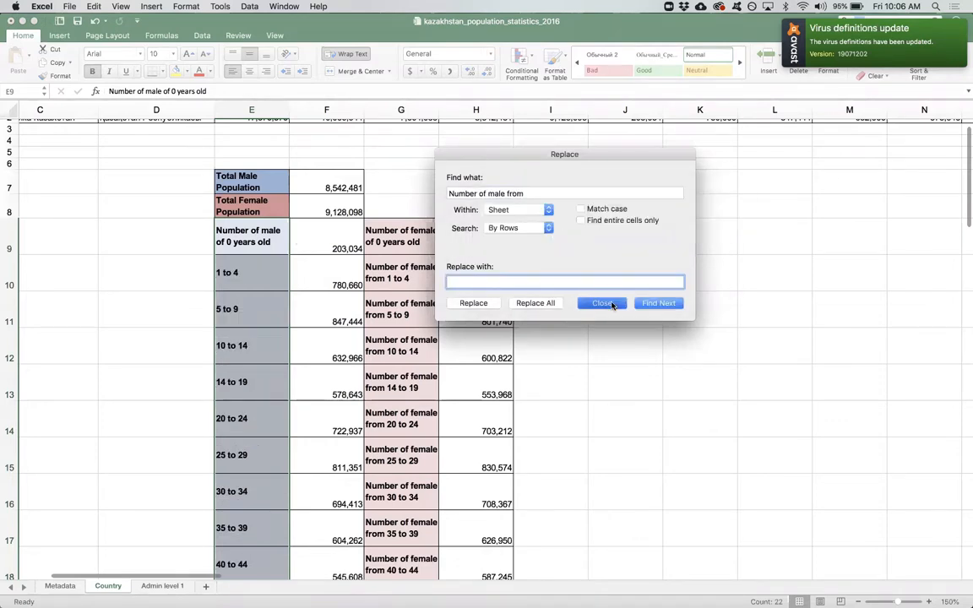
- Shorten the first male age label in cell E9 to 0
double_click(254, 231)
drag(226, 242, 204, 220)
key(BackSpace)
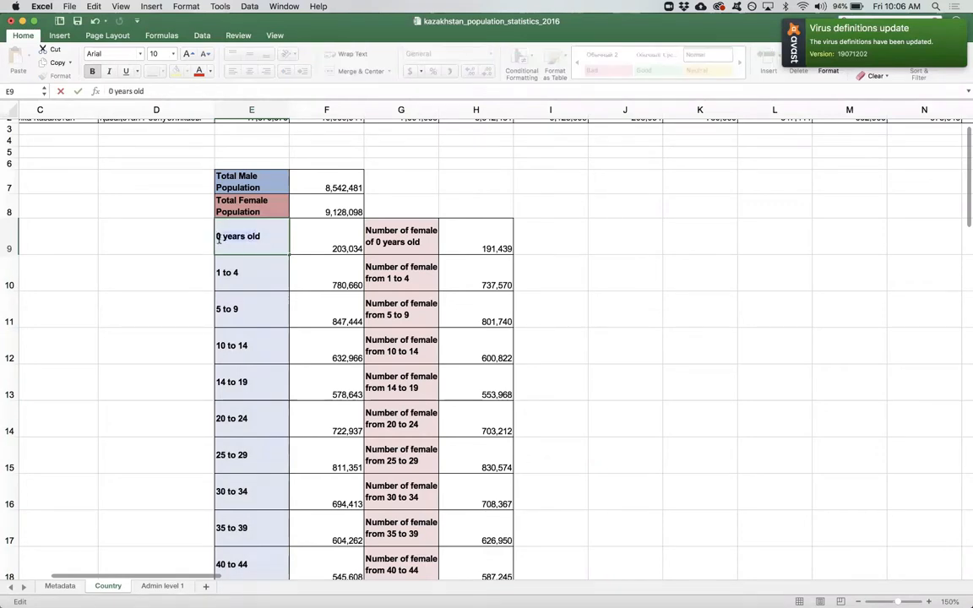
drag(268, 241, 220, 238)
key(BackSpace)
click(188, 250)
click(193, 297)
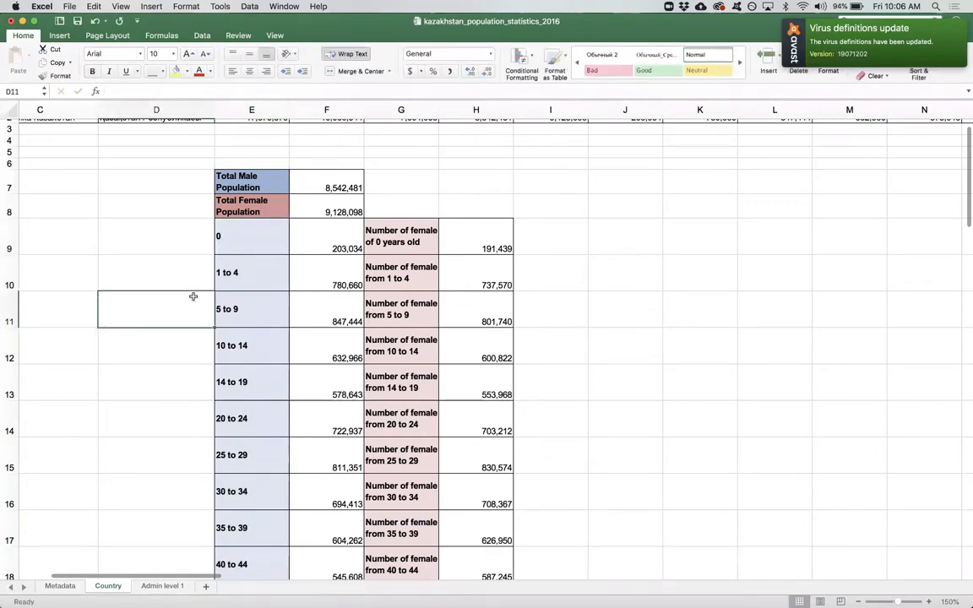
- Change the last male age label in cell E30 to 100+
scroll(193, 296, down, 15)
double_click(279, 326)
text(100+)
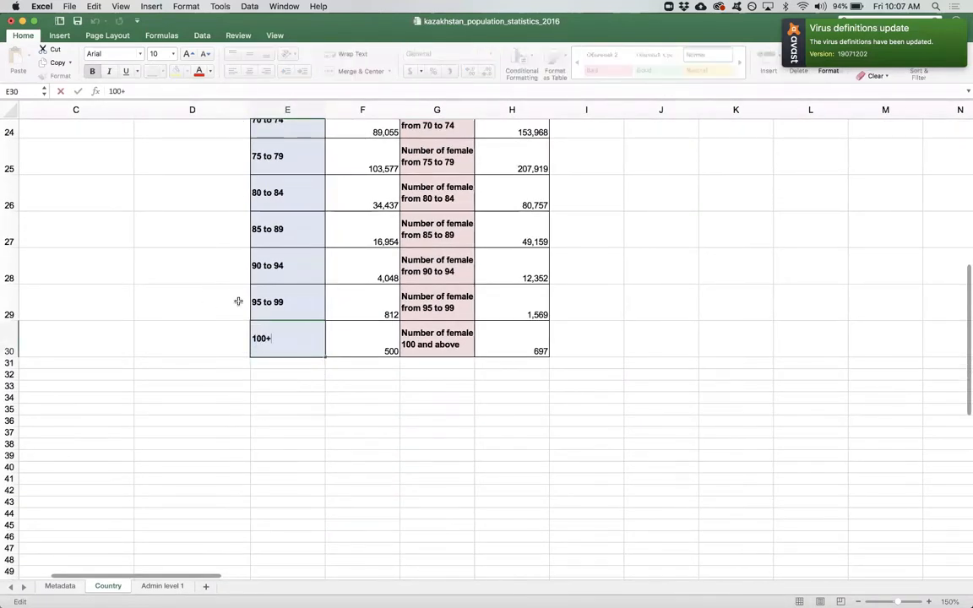
key(Return)
- Delete rows 7 and 8, which hold the Total Male Population and Total Female Population figures
scroll(375, 341, up, 15)
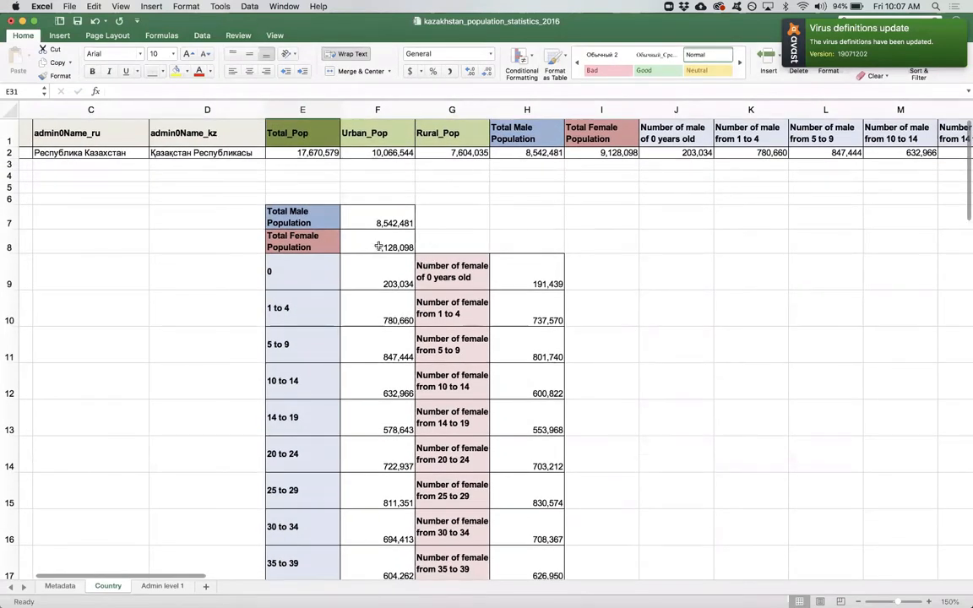
mouse_move(18, 224)
mouse_down()
mouse_move(17, 241)
mouse_move(9, 219)
mouse_up()
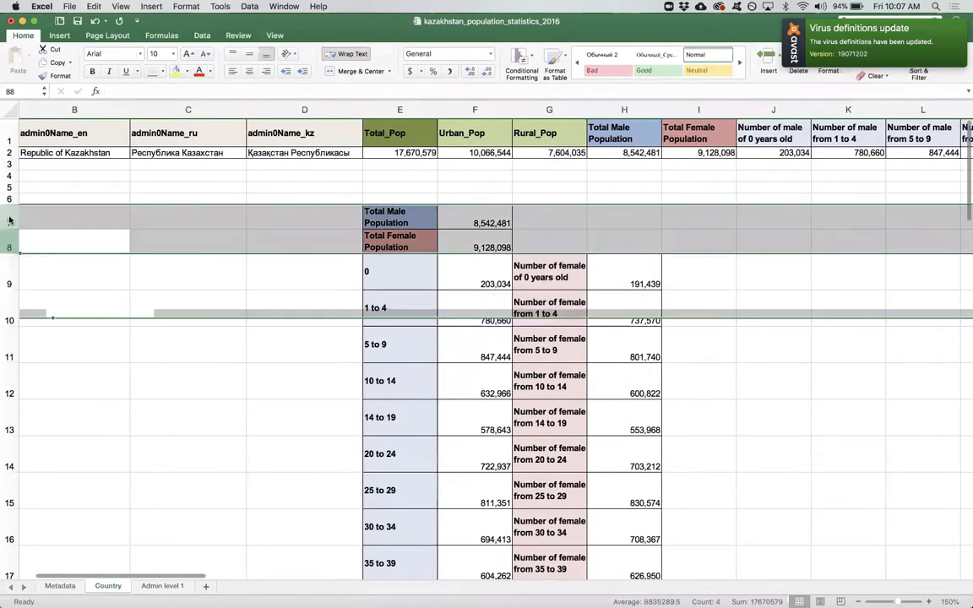
right_click(10, 220)
click(37, 258)
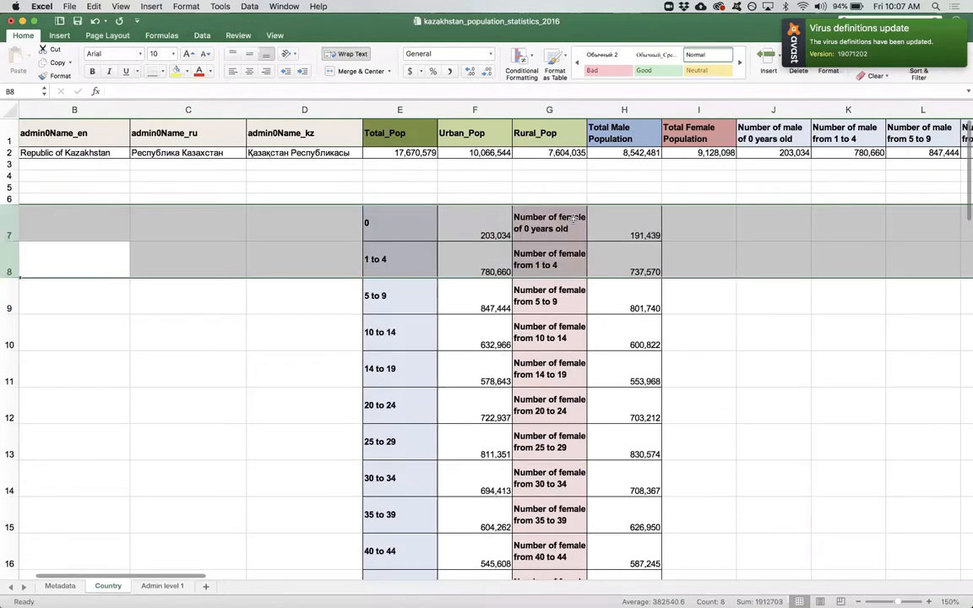
- Delete the female age label cells G7:G28, shifting the female population figures left into column G
click(573, 219)
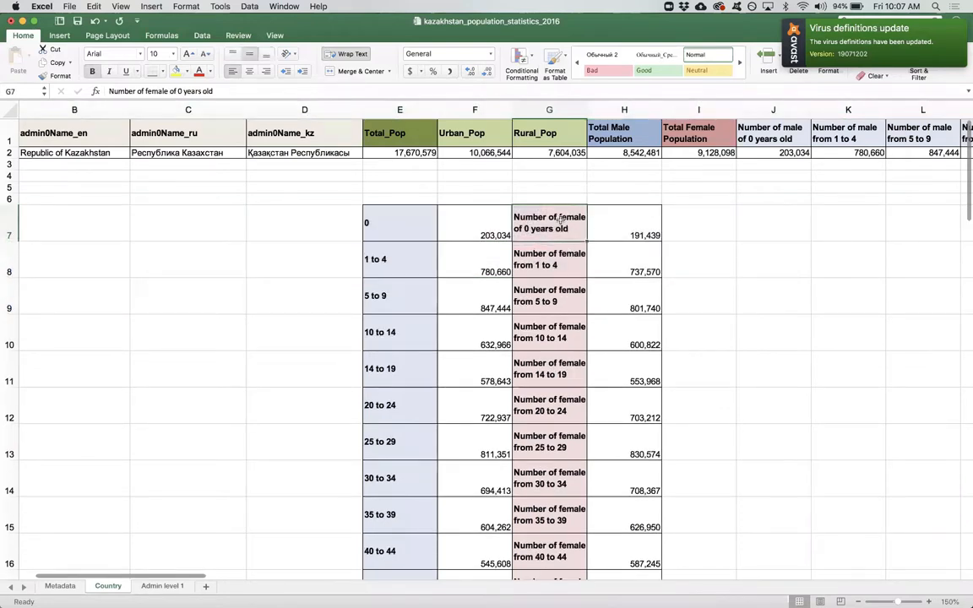
key(super+shift+Down)
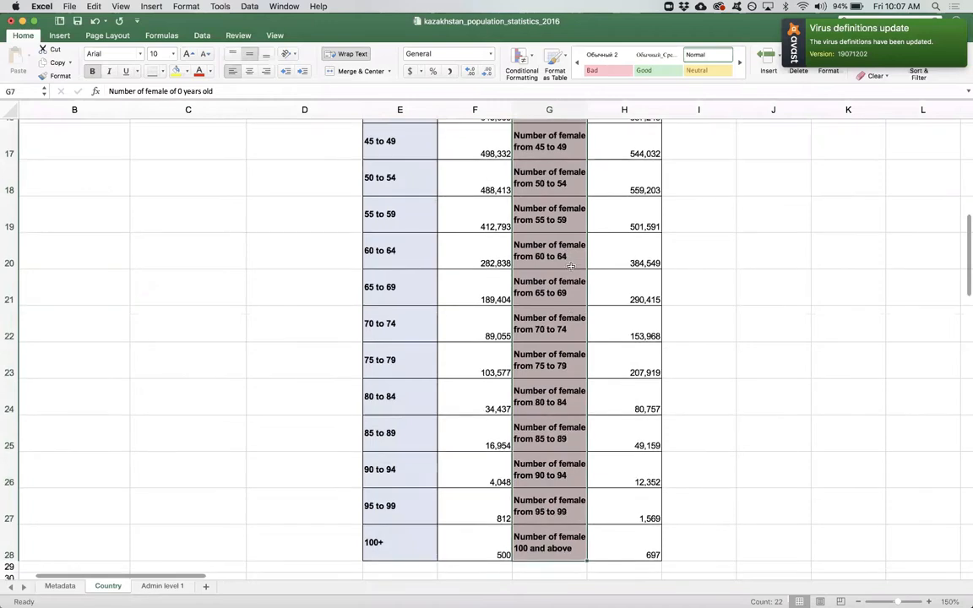
scroll(565, 225, up, 5)
right_click(565, 227)
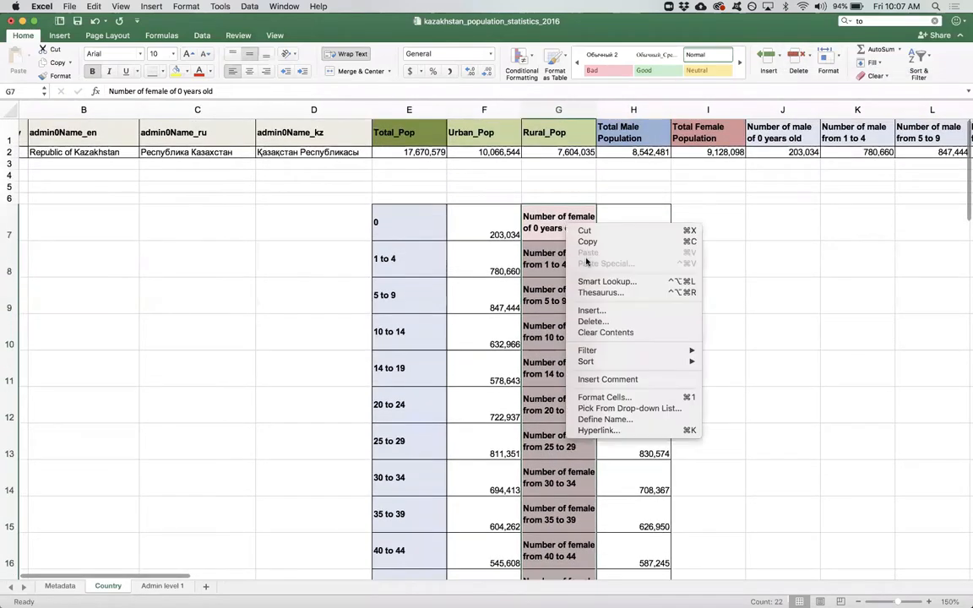
click(593, 321)
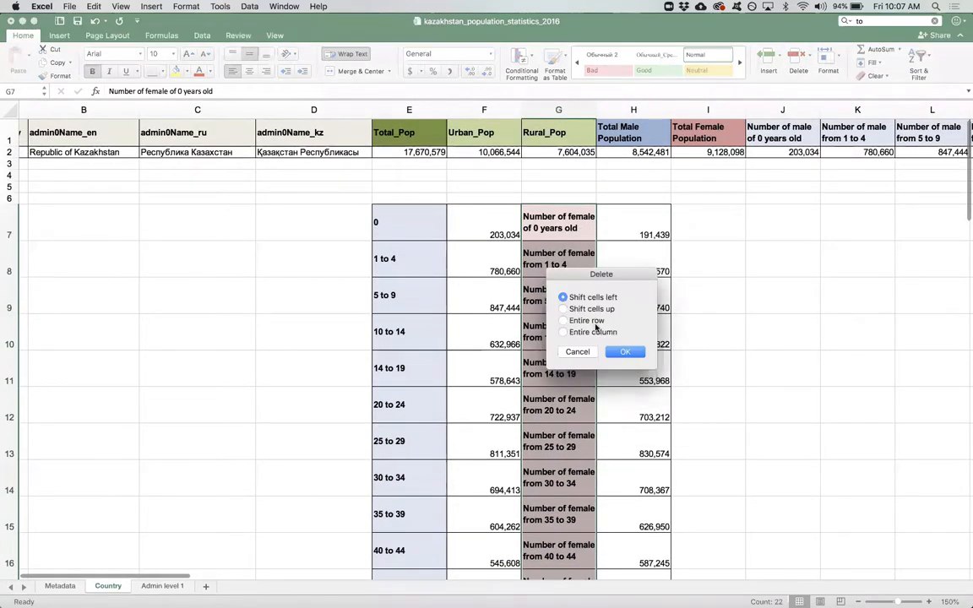
click(625, 350)
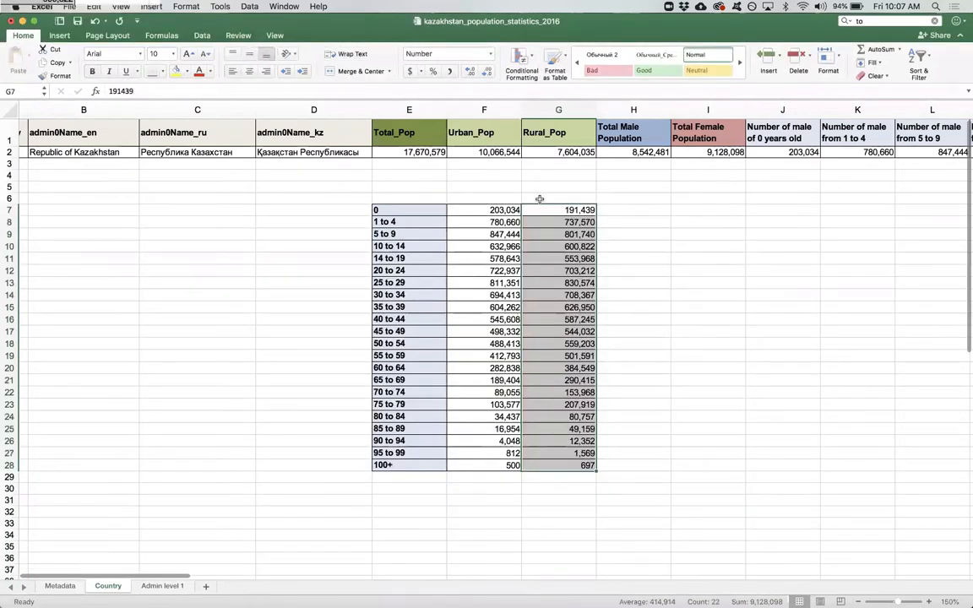
- Label the two population columns with the headings male in F6 and female in G6
click(540, 199)
text(female)
key(Left)
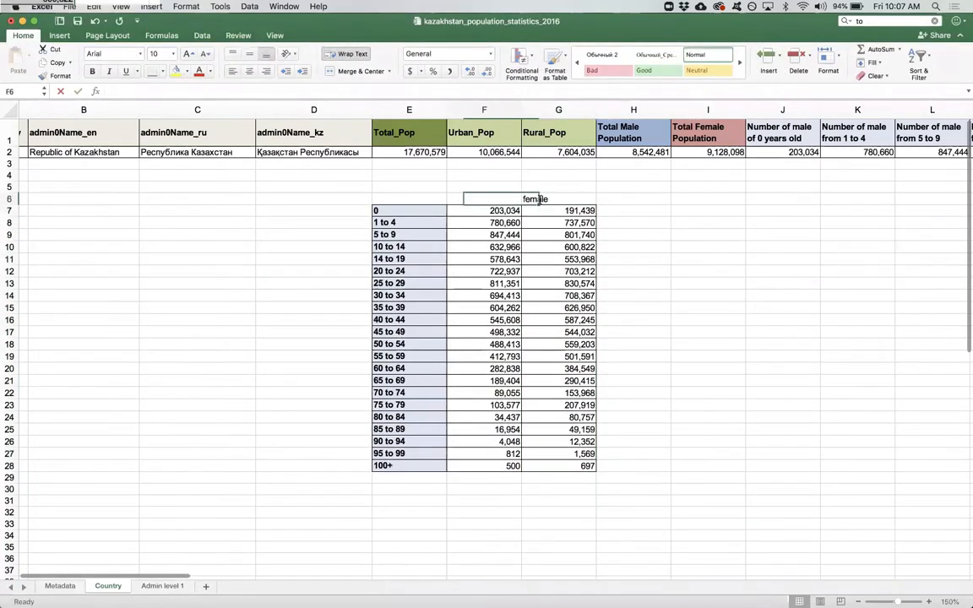
text(male)
key(Return)
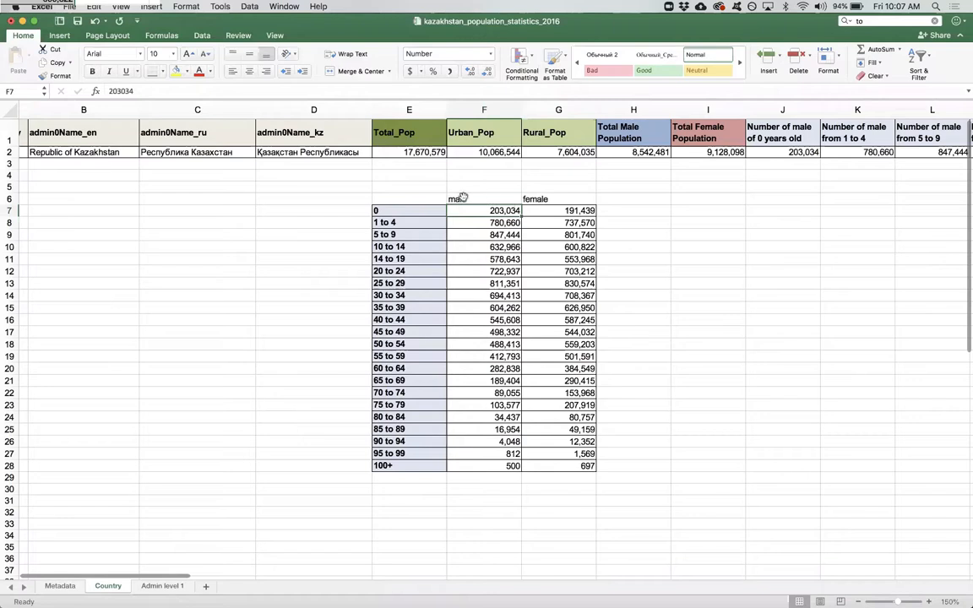
- Add SUM totals of rows 7 to 28 for the male and female columns in F29 and G29
scroll(417, 210, left, 1)
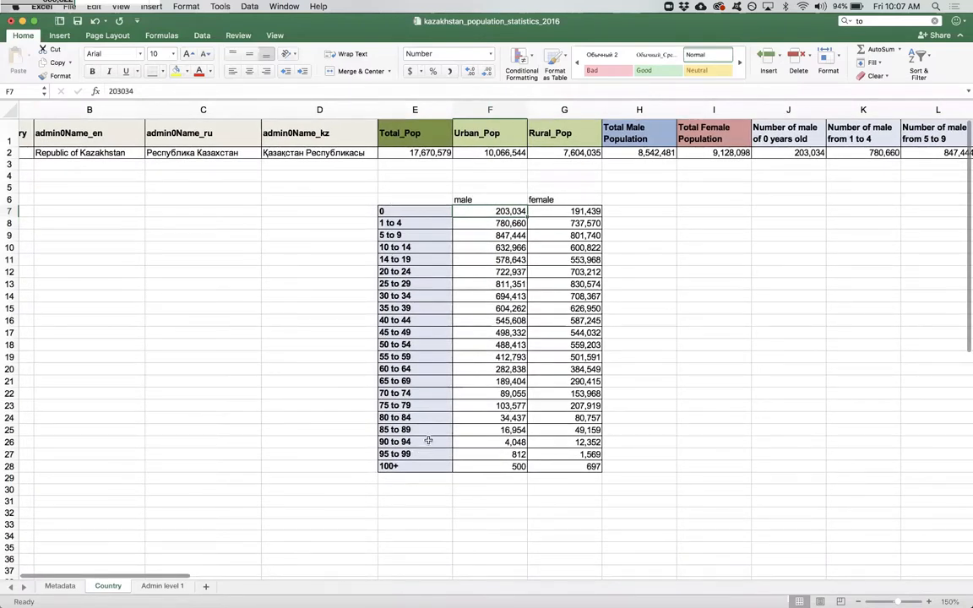
scroll(429, 440, right, 3)
click(563, 197)
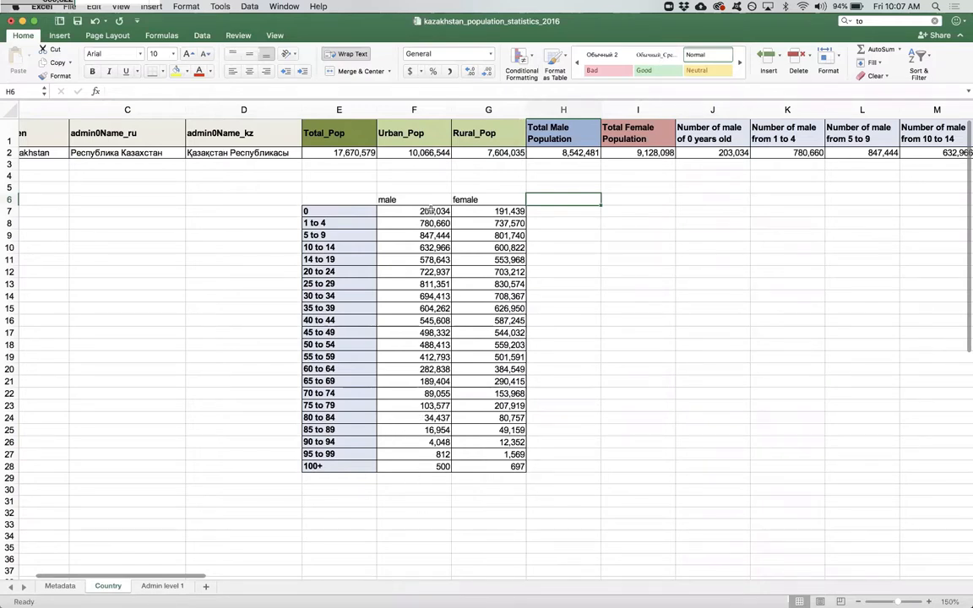
drag(431, 211, 421, 465)
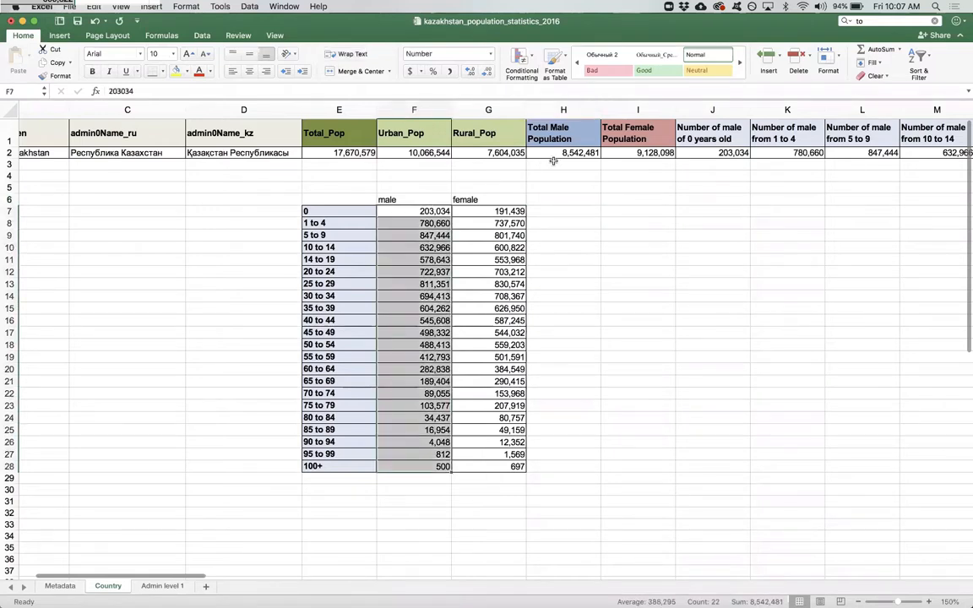
click(407, 478)
text(=SUM)
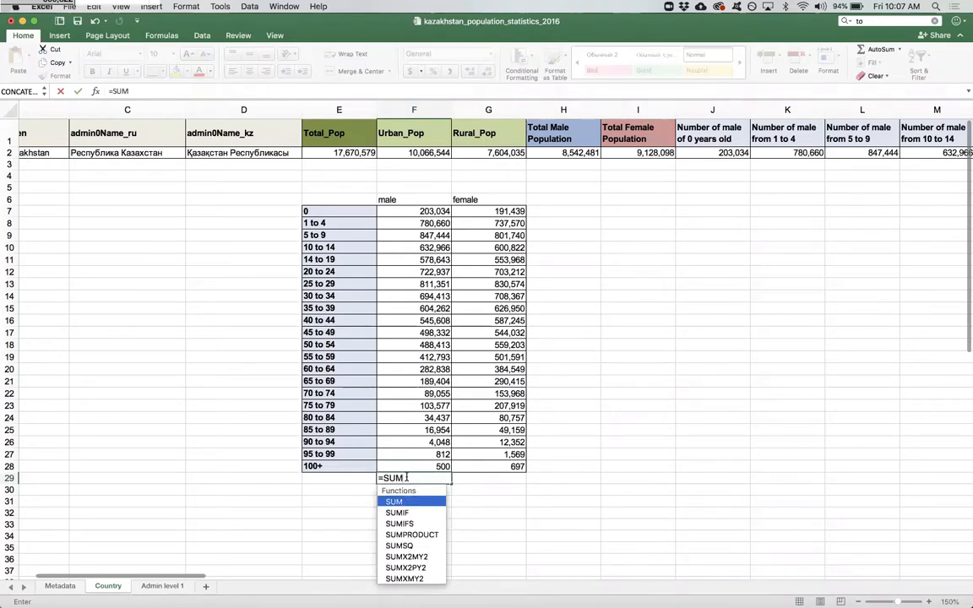
text(()
drag(417, 210, 510, 483)
key(Return)
click(435, 479)
click(549, 416)
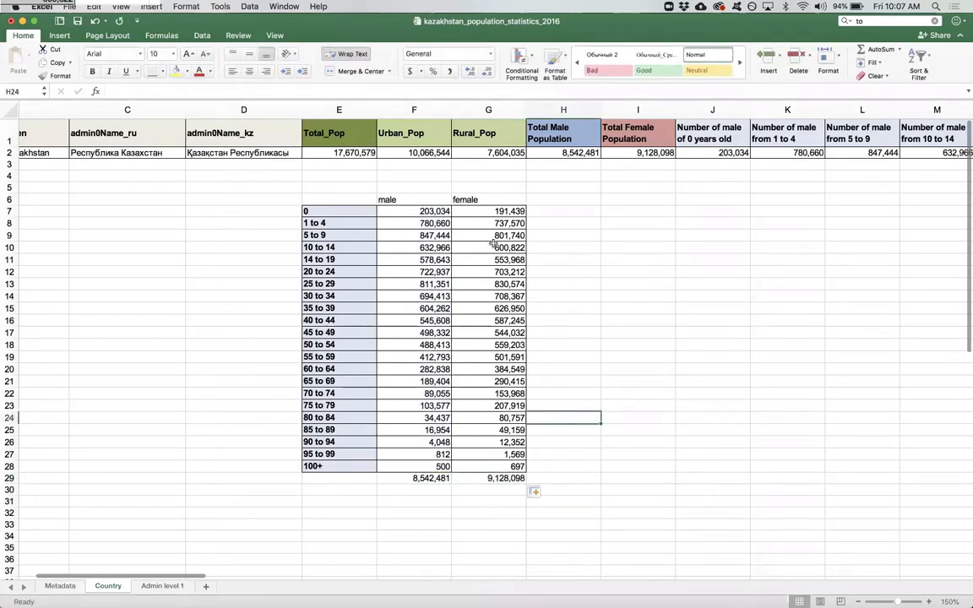
- Enter the formula =F7/F29*-100 in H7 to calculate the male percentage for age 0 as a negative value
click(550, 213)
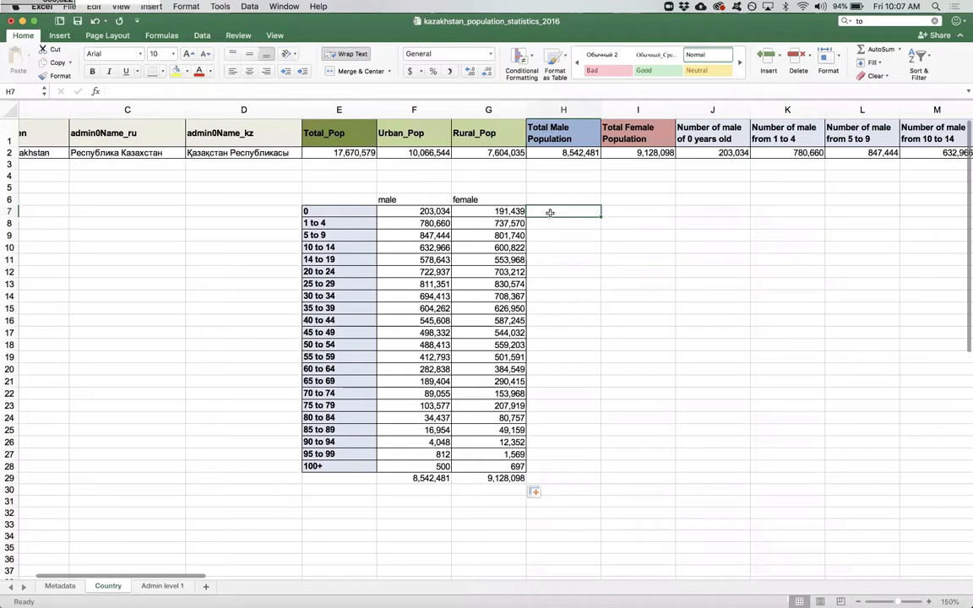
text(=)
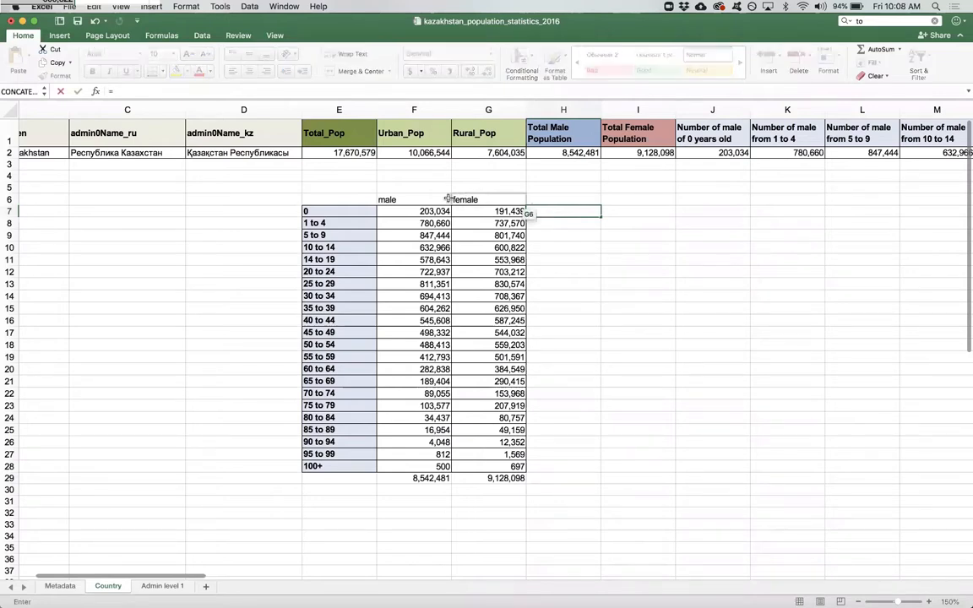
click(420, 212)
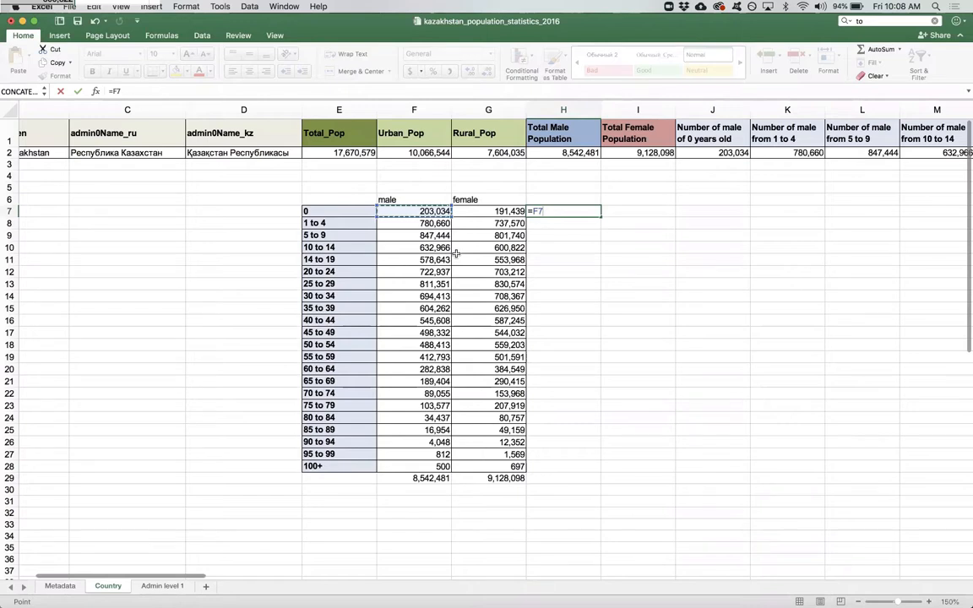
text(/)
click(422, 479)
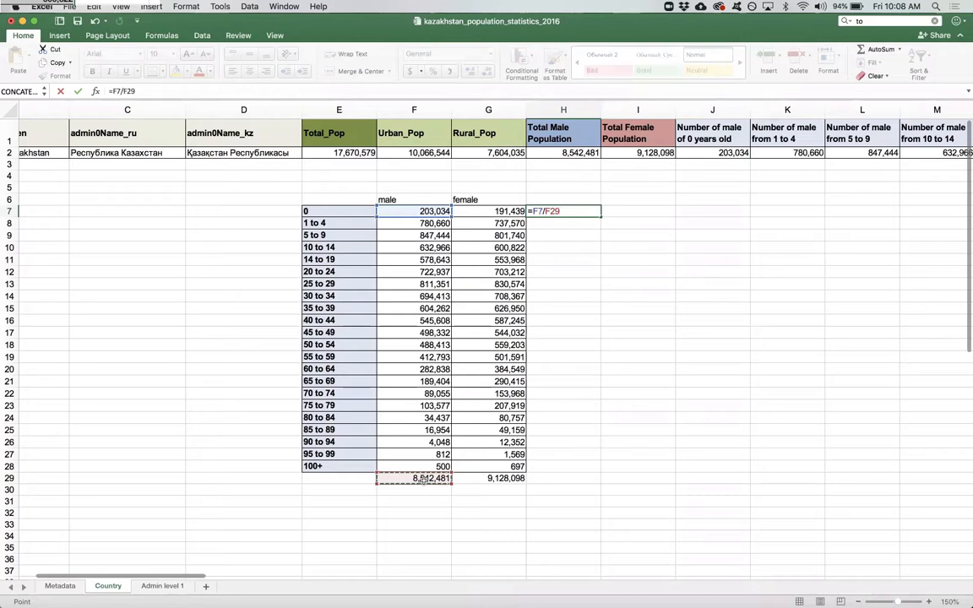
text(*)
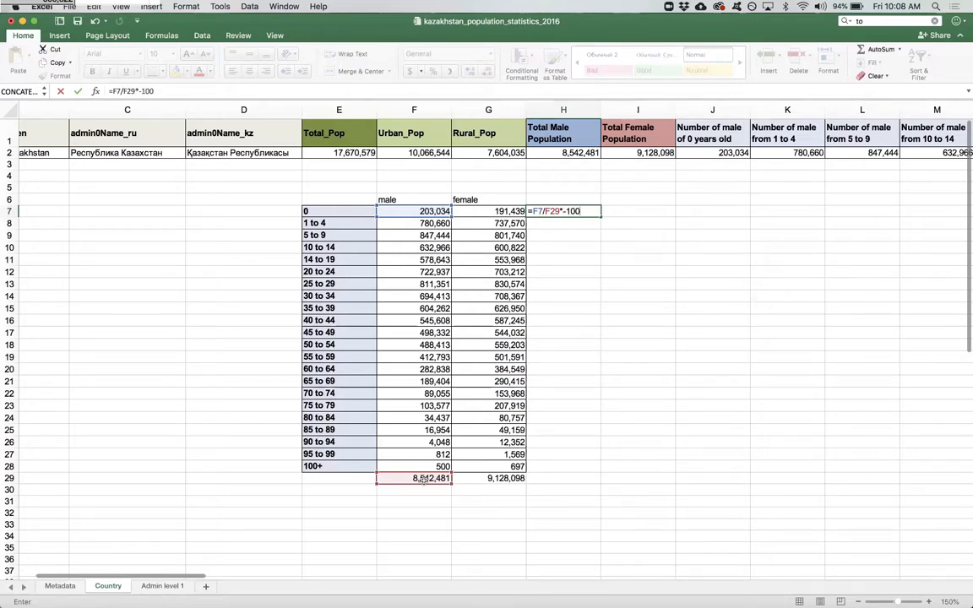
key(Return)
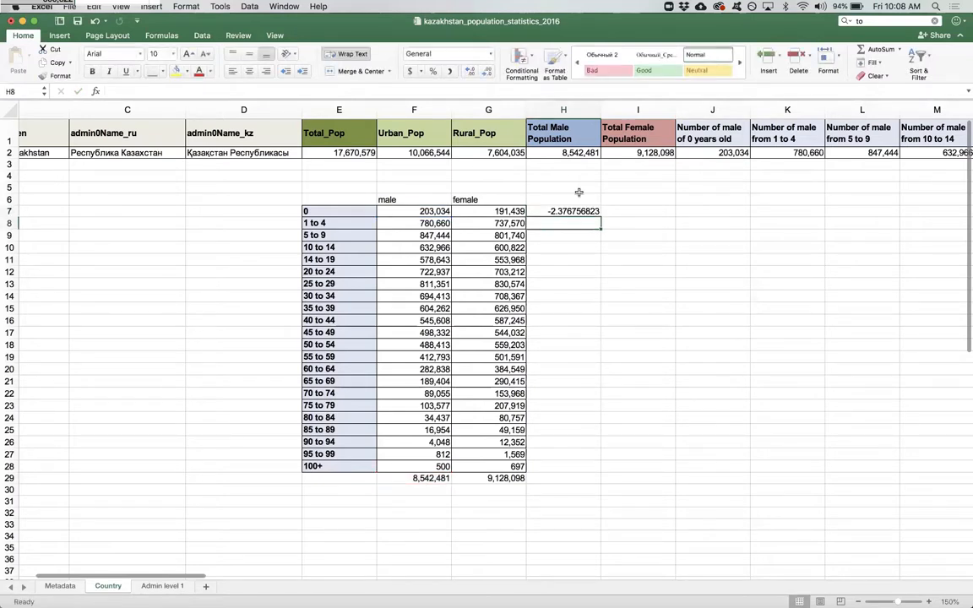
- Make the divisor in H7 the absolute reference $F$29 and fill the formula down to H28
click(564, 210)
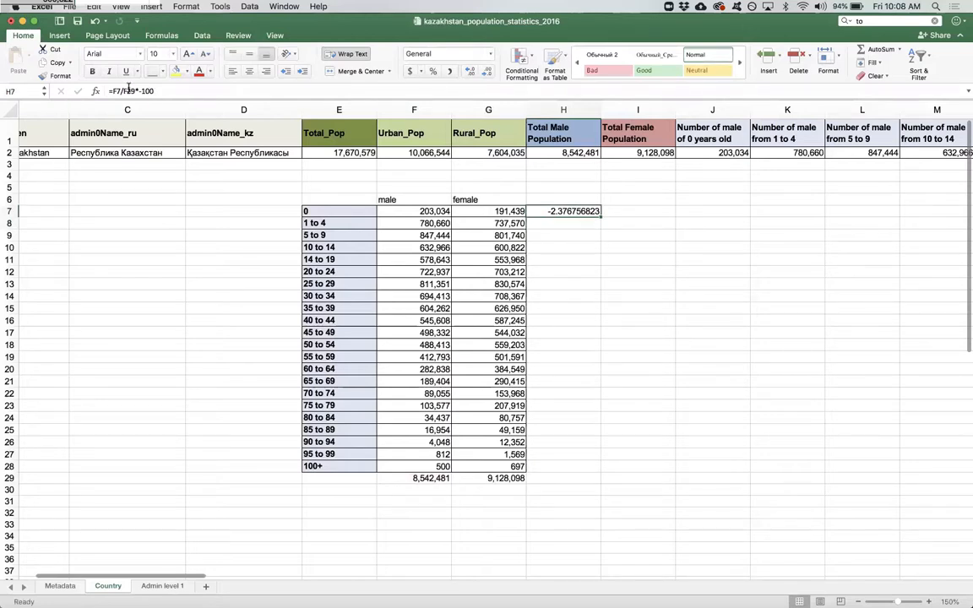
click(128, 90)
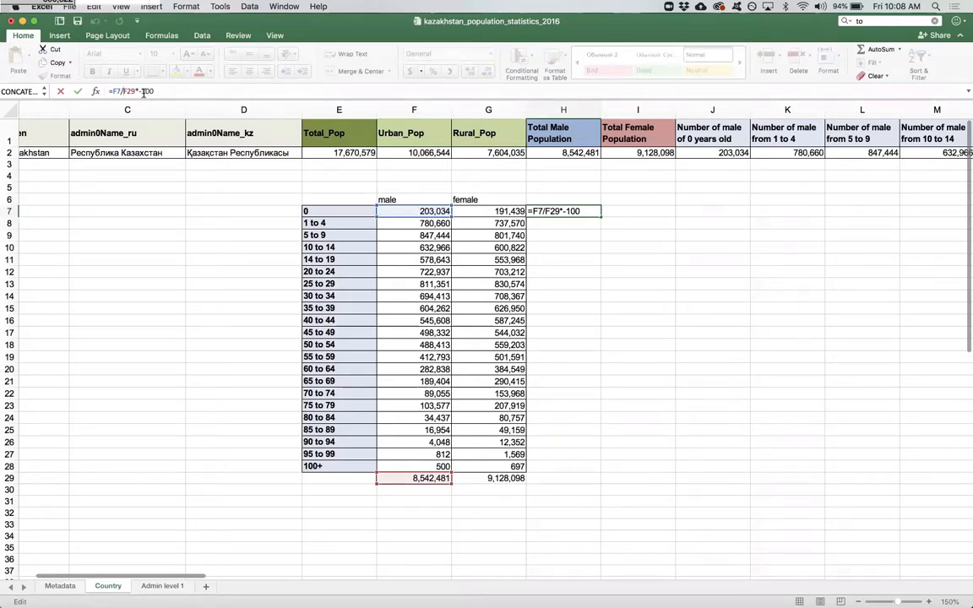
text($F$)
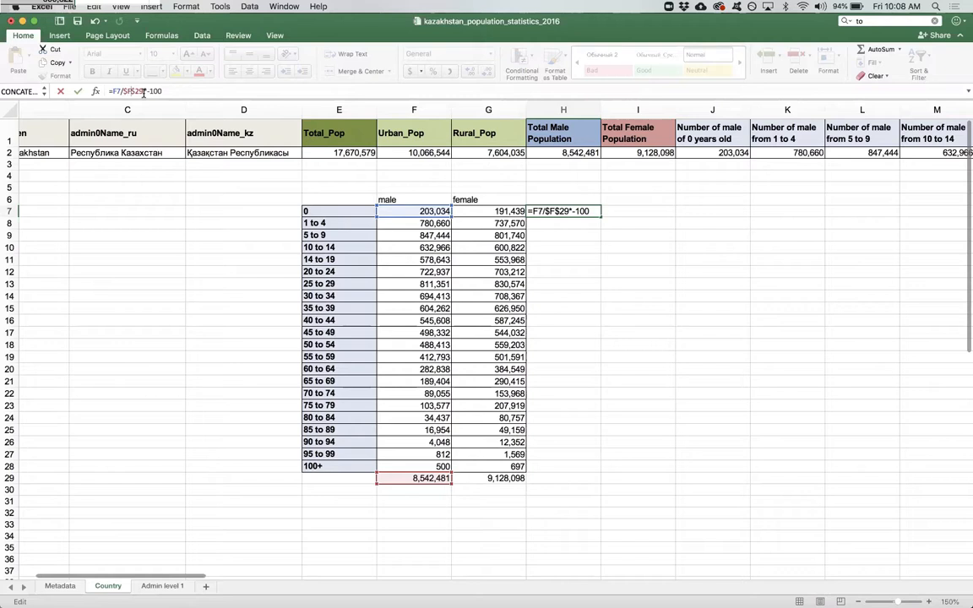
key(Return)
click(579, 211)
drag(601, 217, 578, 467)
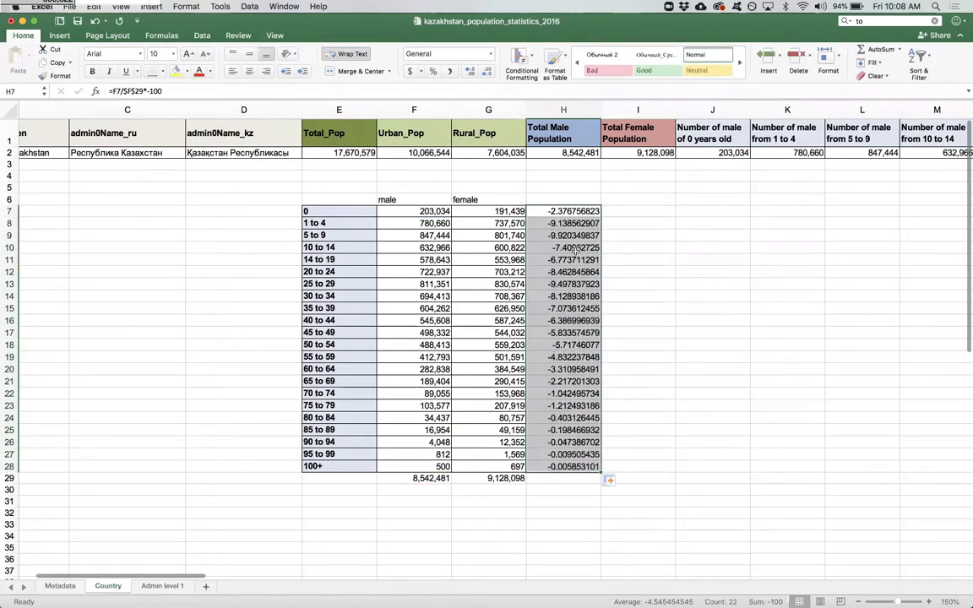
- Check the cell references in the copied male percentage formulas in H8 and H9
click(571, 224)
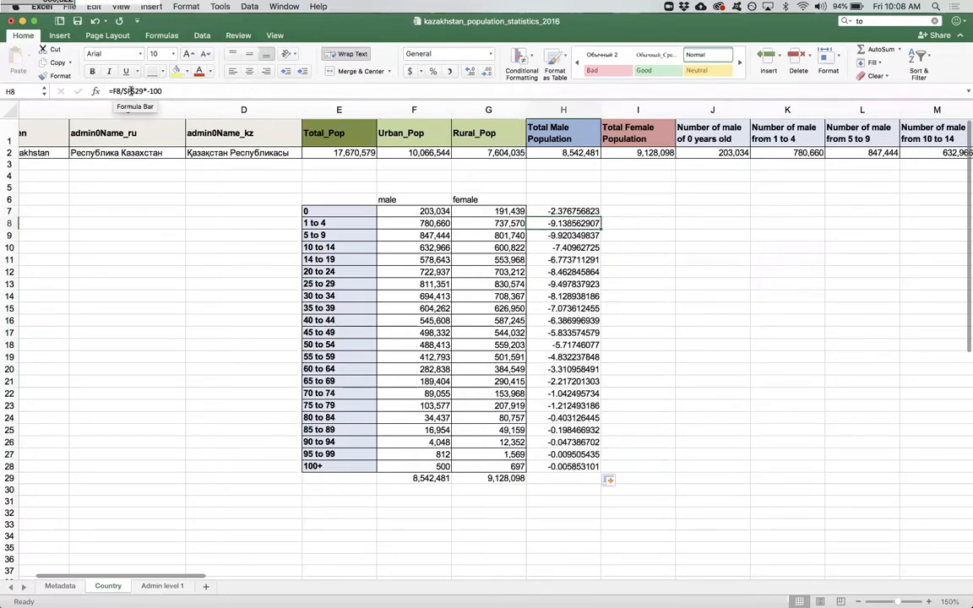
key(Down)
click(410, 212)
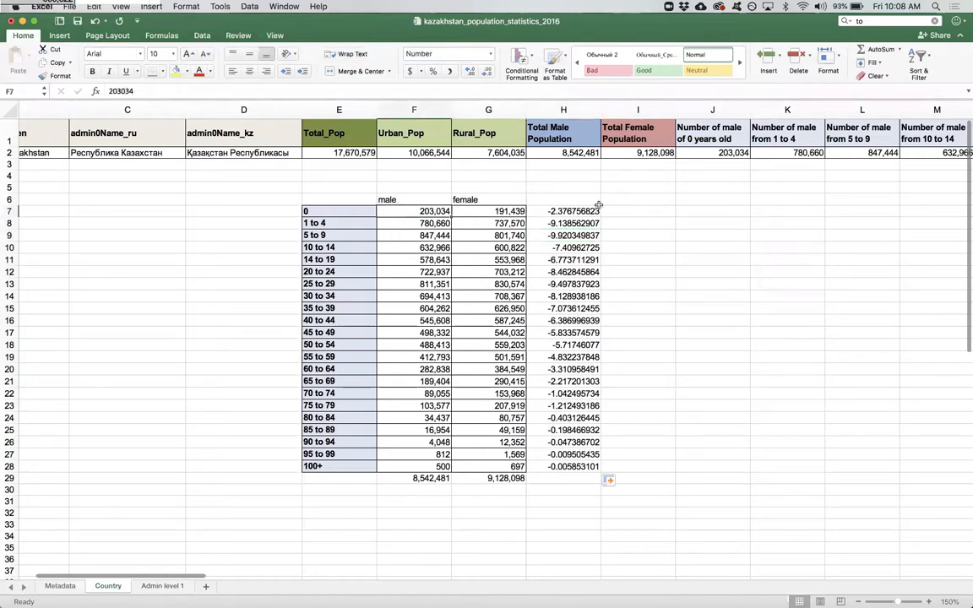
double_click(574, 235)
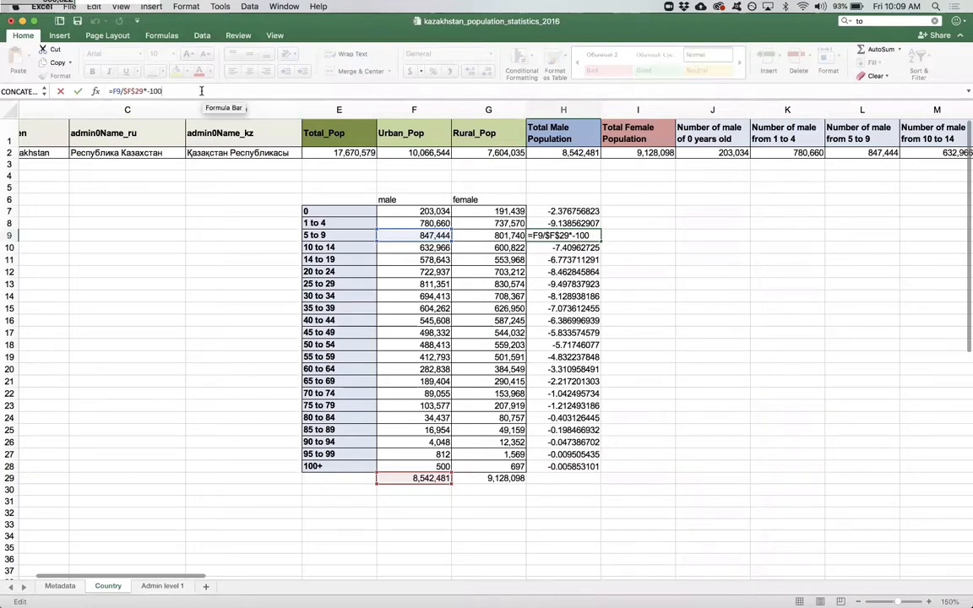
key(Return)
- Calculate the female percentages with =G7/$G$29*100 in I7 and fill the formula down to I28
click(626, 210)
text(=)
click(467, 211)
text(*)
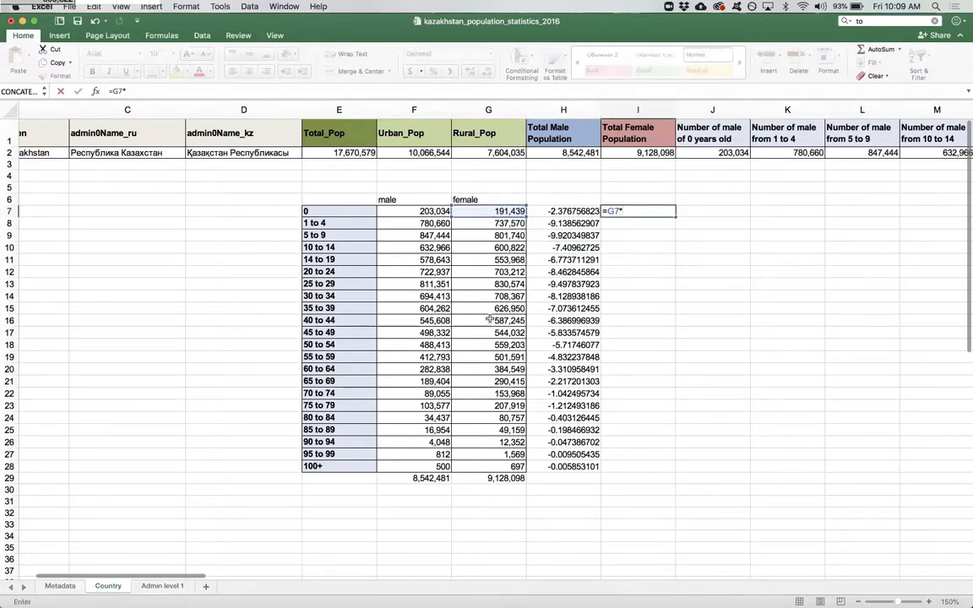
click(486, 478)
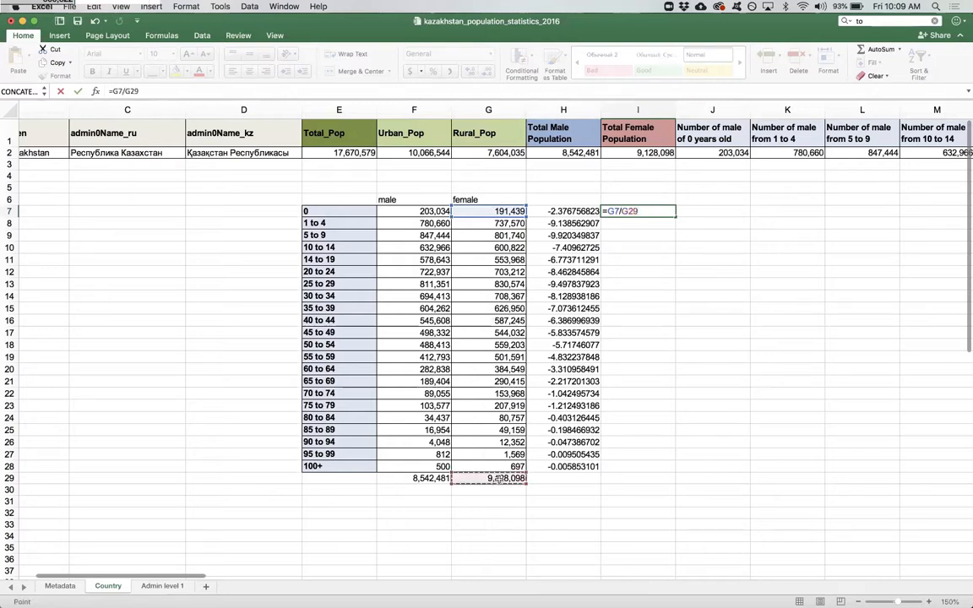
click(621, 211)
key(F4)
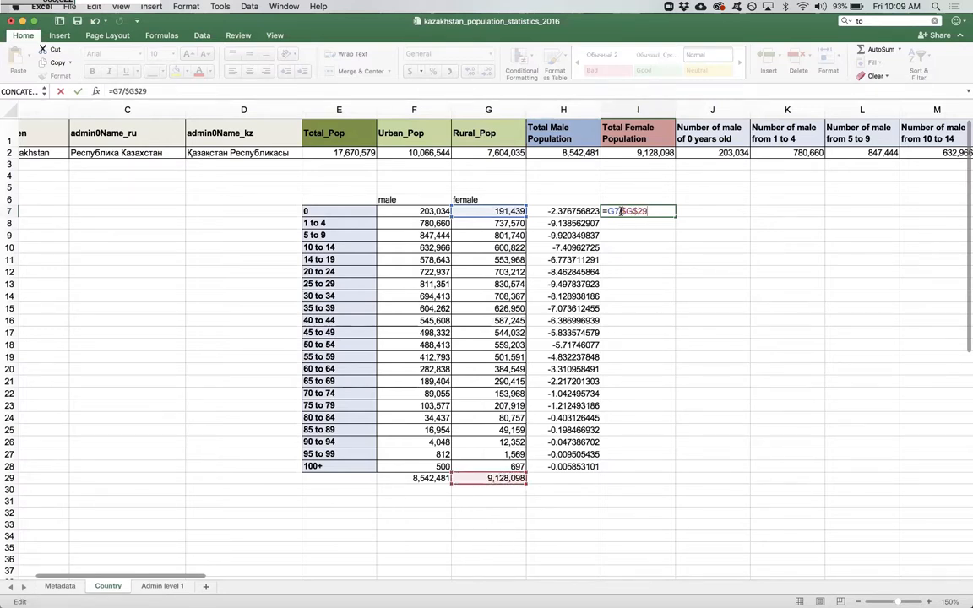
text(*100)
key(Return)
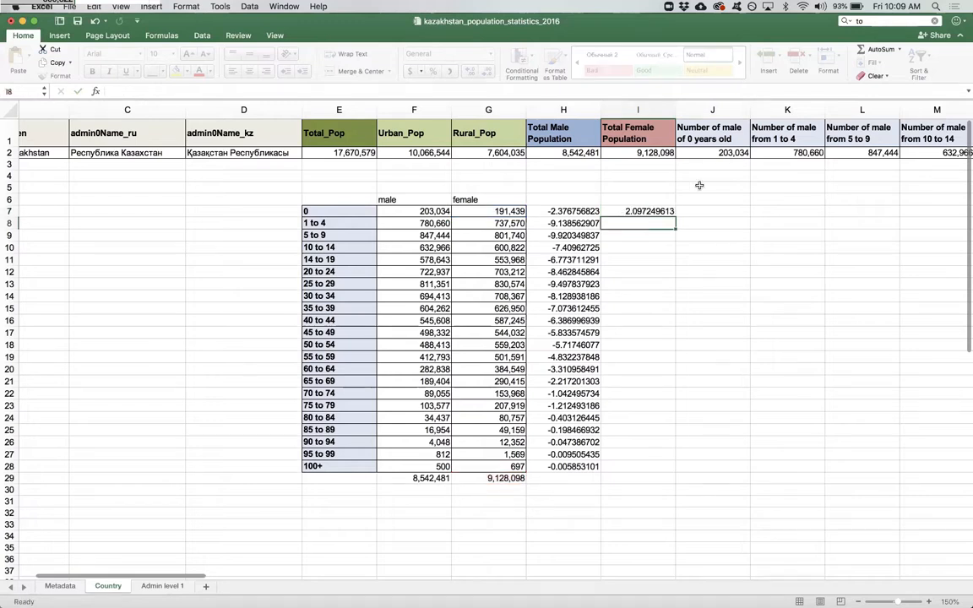
drag(675, 337, 657, 470)
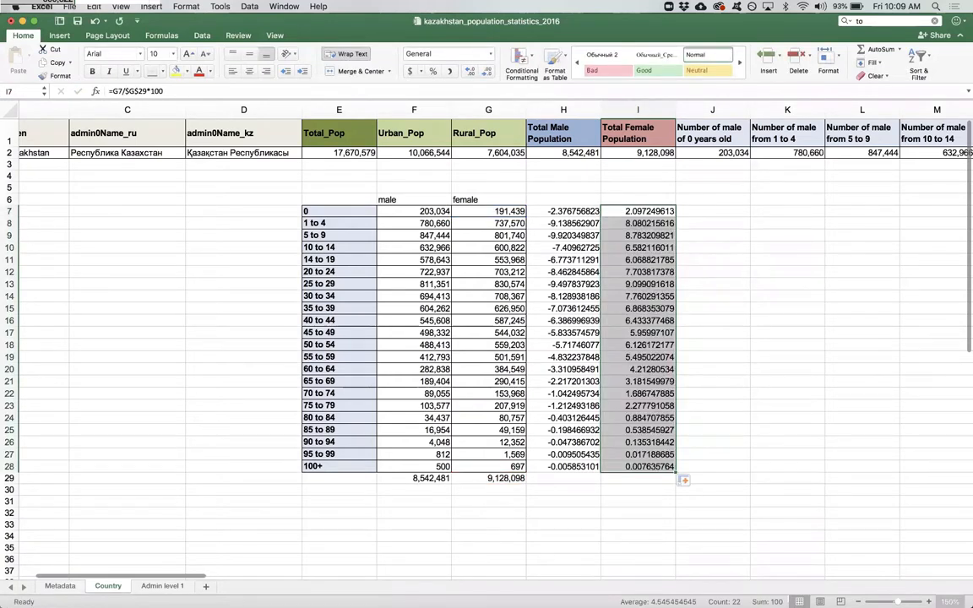
- Reduce the male and female percentages in H7:I28 to three decimal places
click(929, 601)
scroll(487, 338, left, 2)
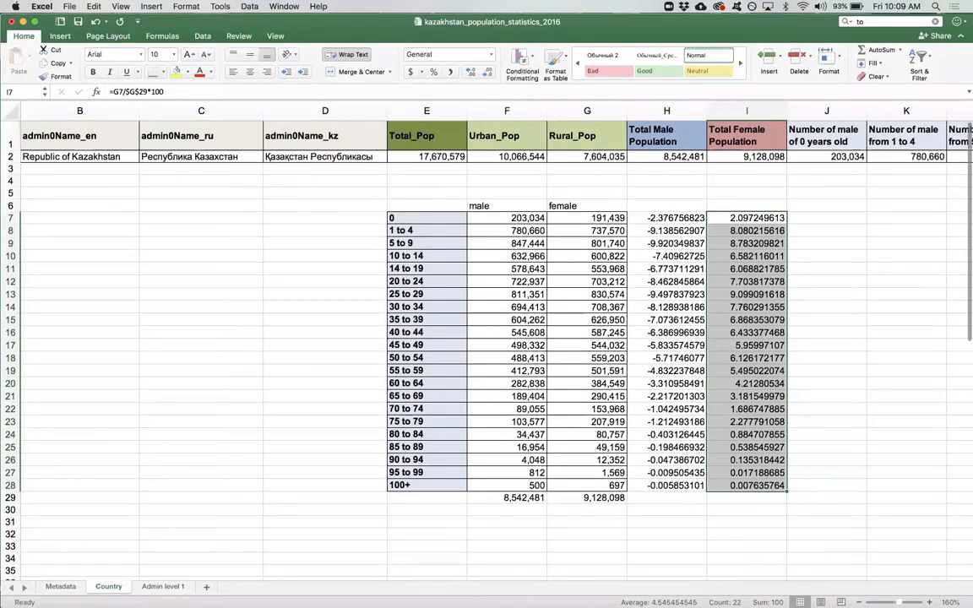
click(929, 602)
scroll(602, 226, right, 4)
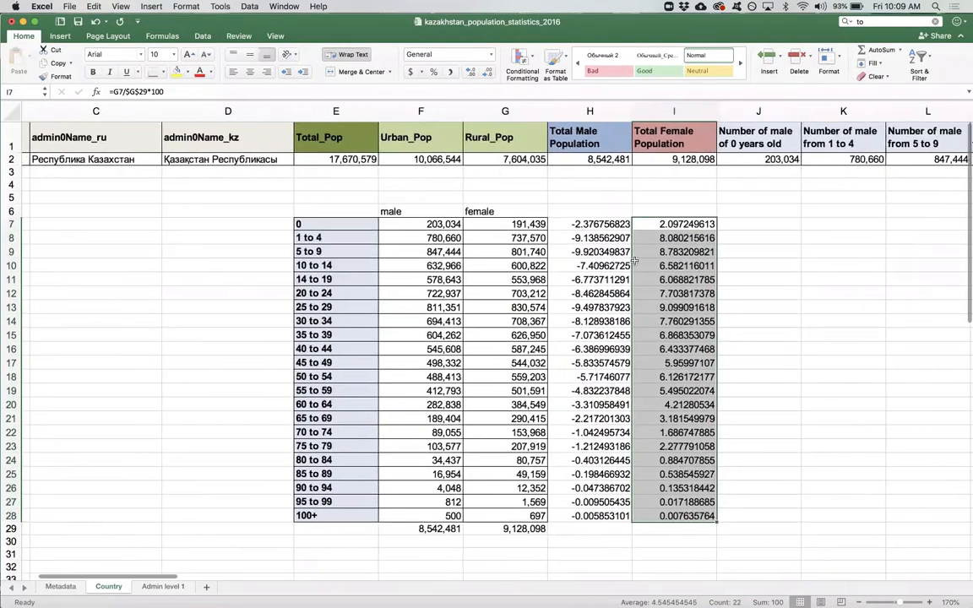
drag(601, 226, 649, 512)
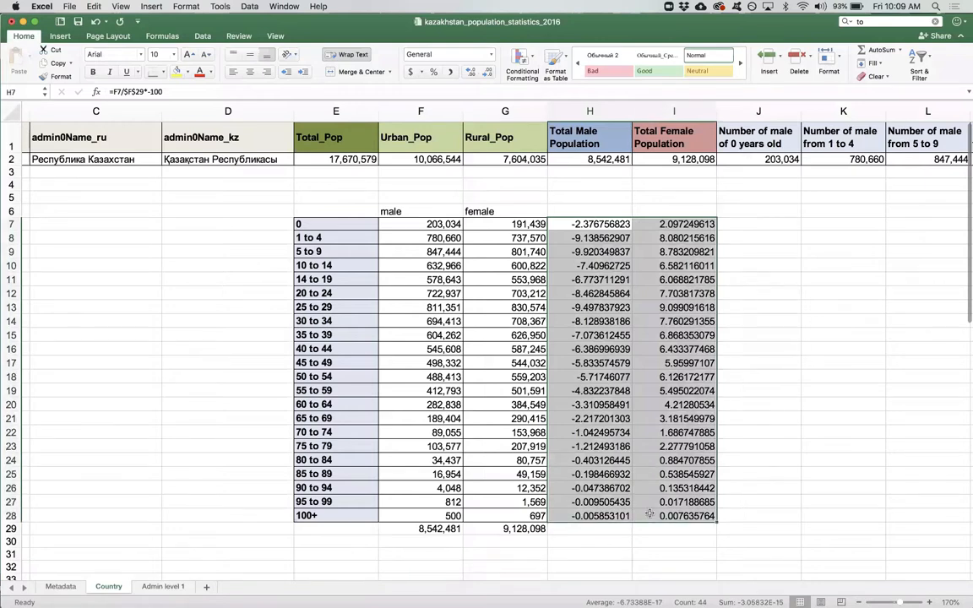
click(473, 73)
click(487, 73)
click(488, 72)
click(488, 73)
click(487, 73)
click(487, 73)
click(487, 72)
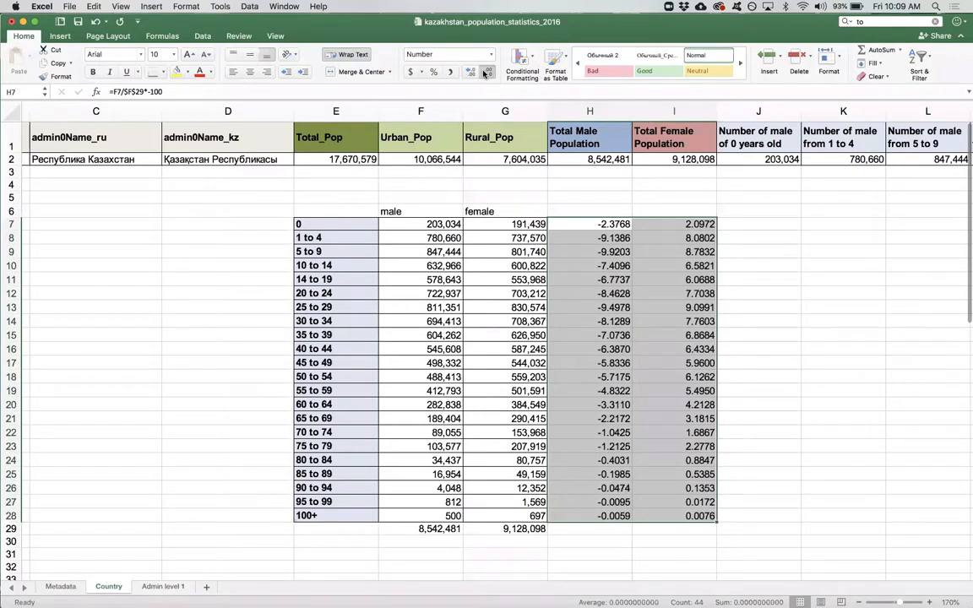
click(487, 73)
click(595, 213)
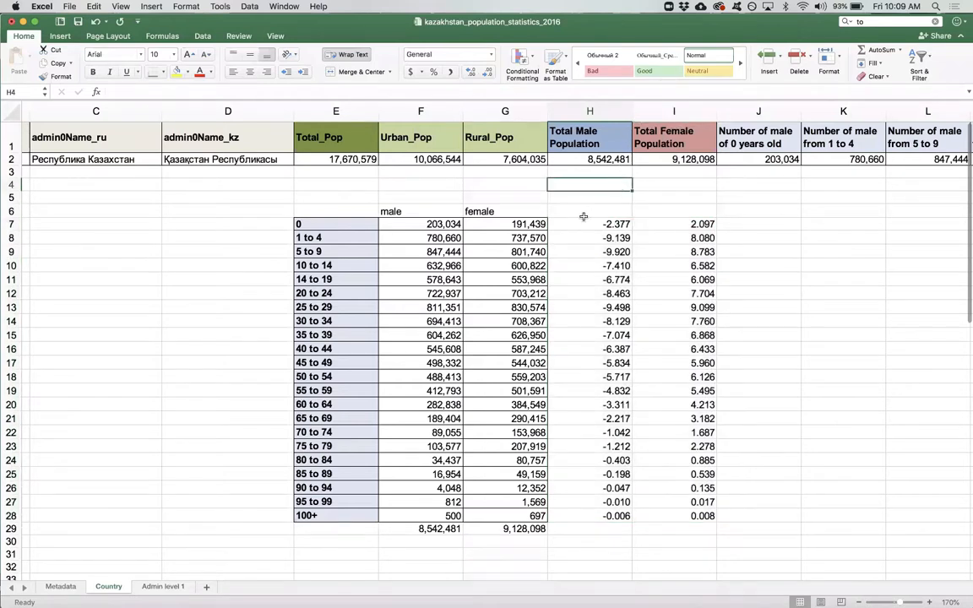
- Enter the headers male in H6 and female in I6 above the percentage columns
text(male)
key(Tab)
text(fema)
key(BackSpace)
key(BackSpace)
text(emale)
key(Return)
- Review the age groups in column E with the male and female counts and percentages beside them
scroll(576, 425, right, 2)
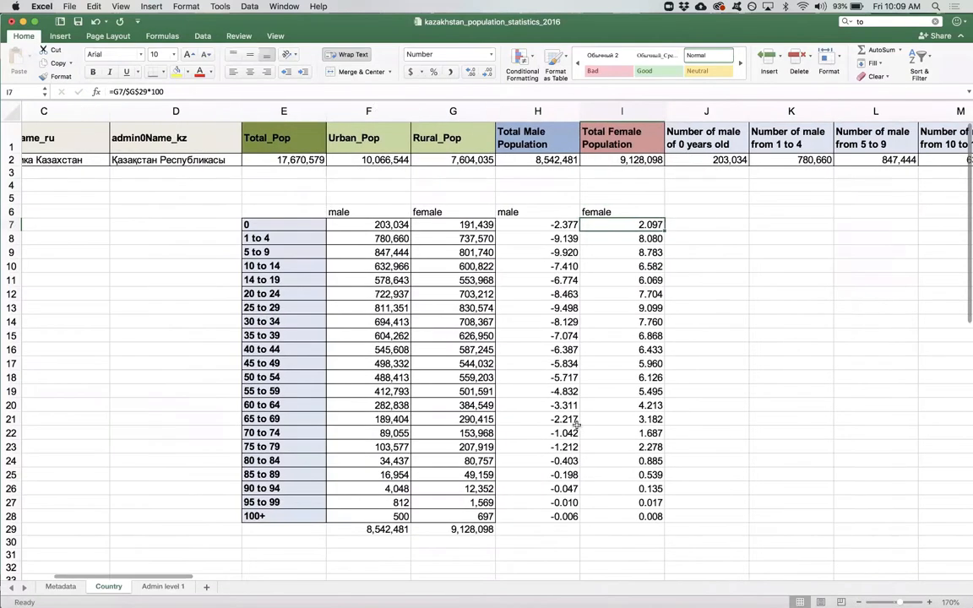
scroll(577, 425, right, 1)
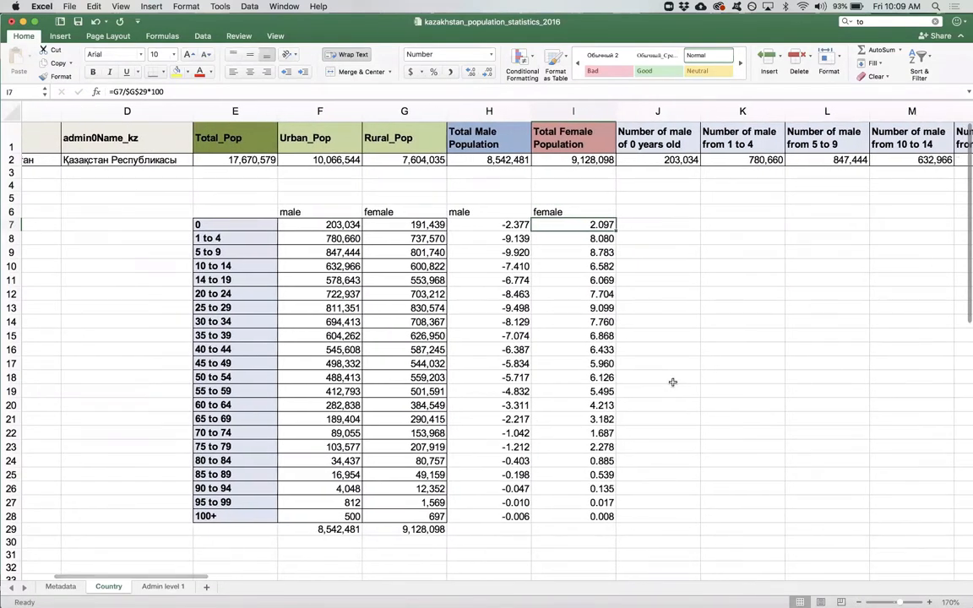
scroll(687, 201, right, 1)
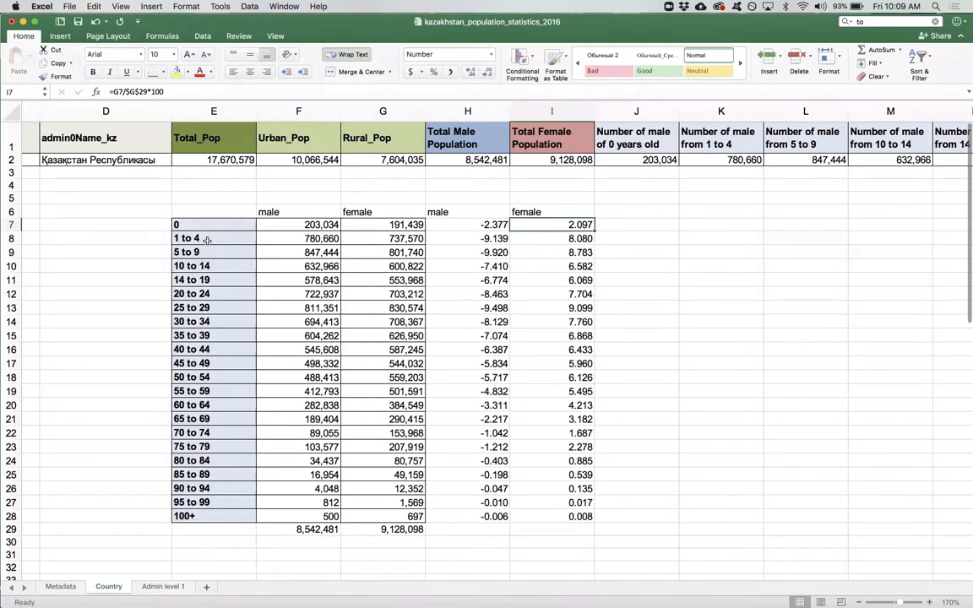
drag(202, 502, 213, 238)
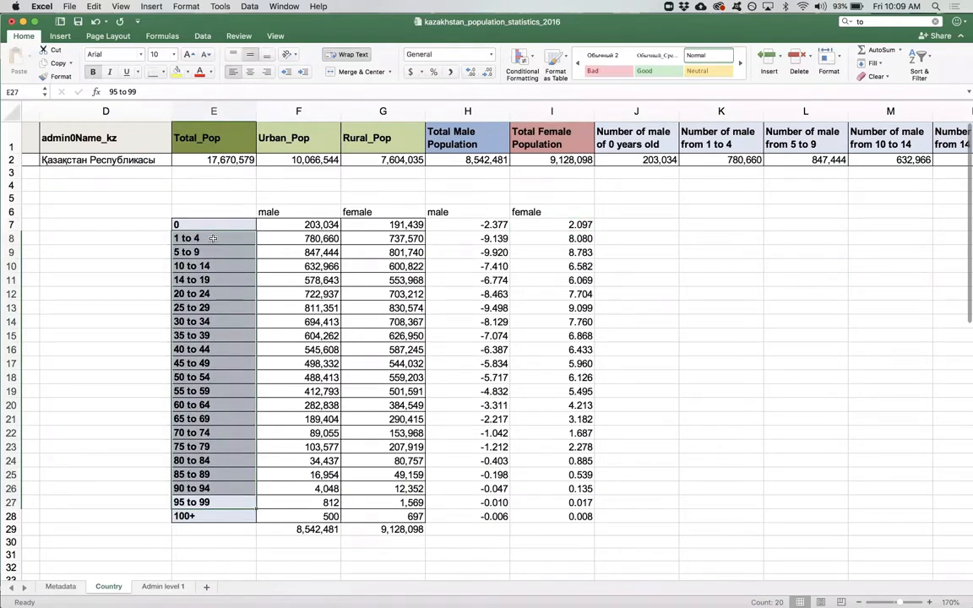
click(209, 252)
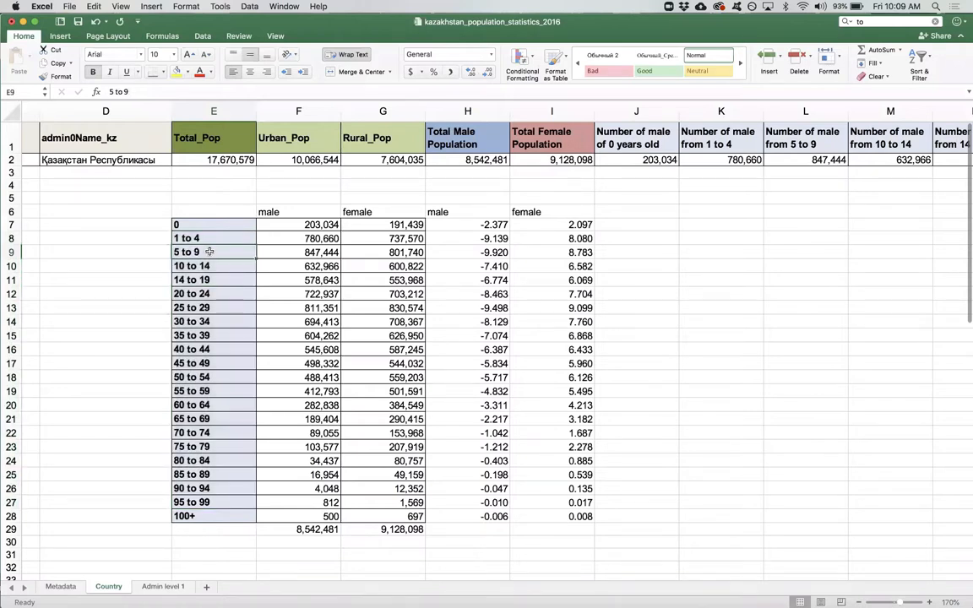
click(197, 223)
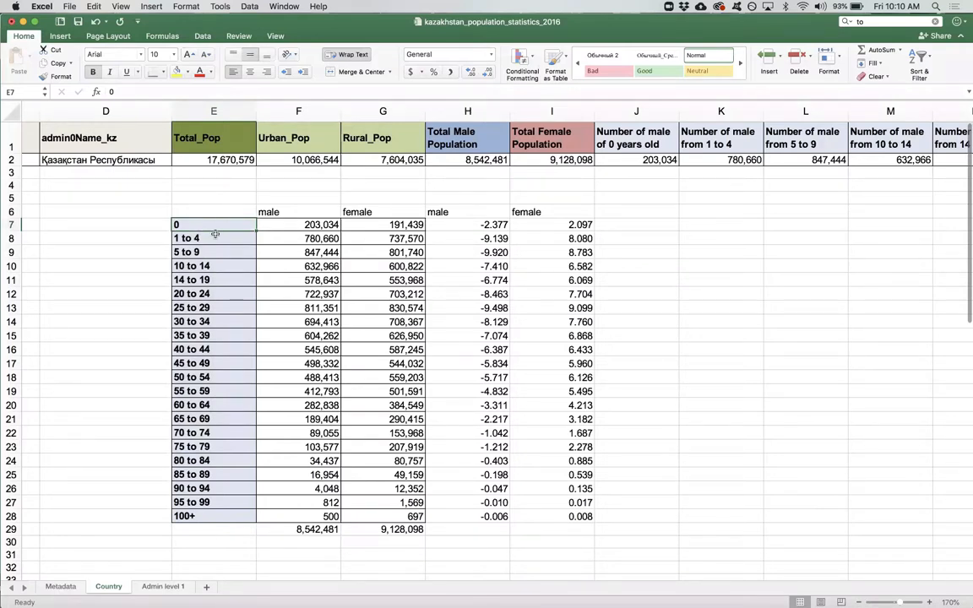
drag(266, 225, 385, 224)
click(189, 225)
click(220, 241)
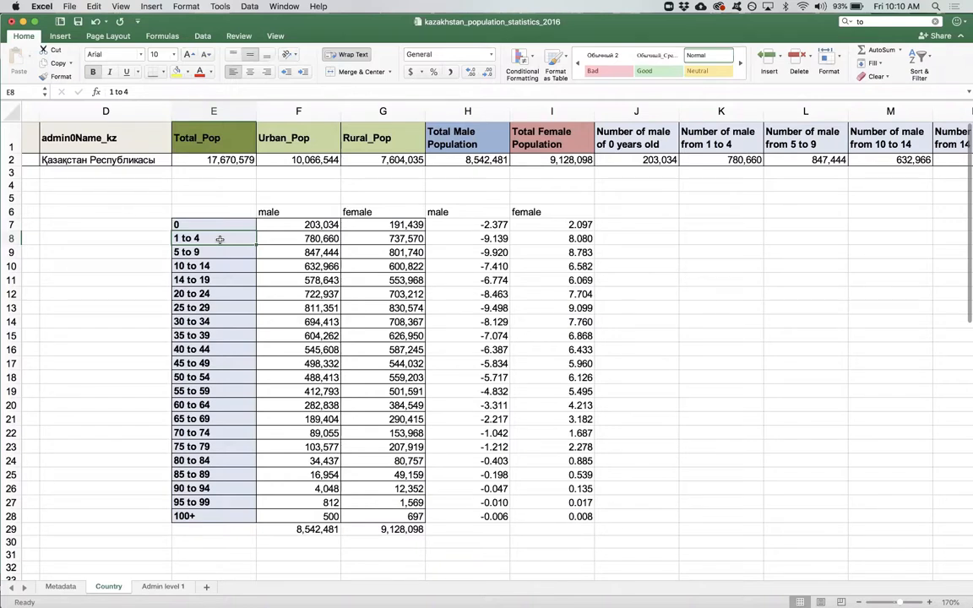
click(201, 224)
key(shift+Right)
key(shift+Right)
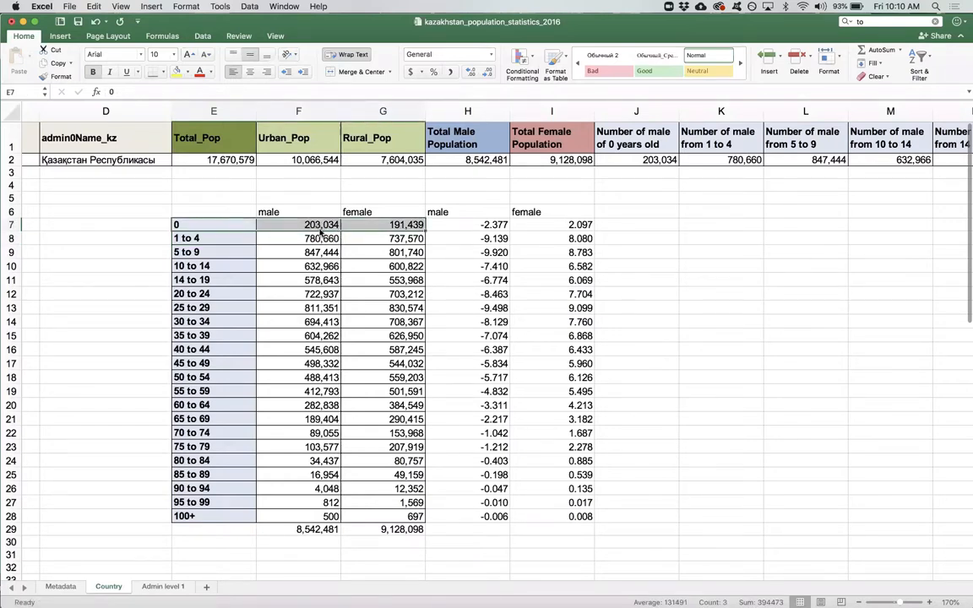
click(385, 225)
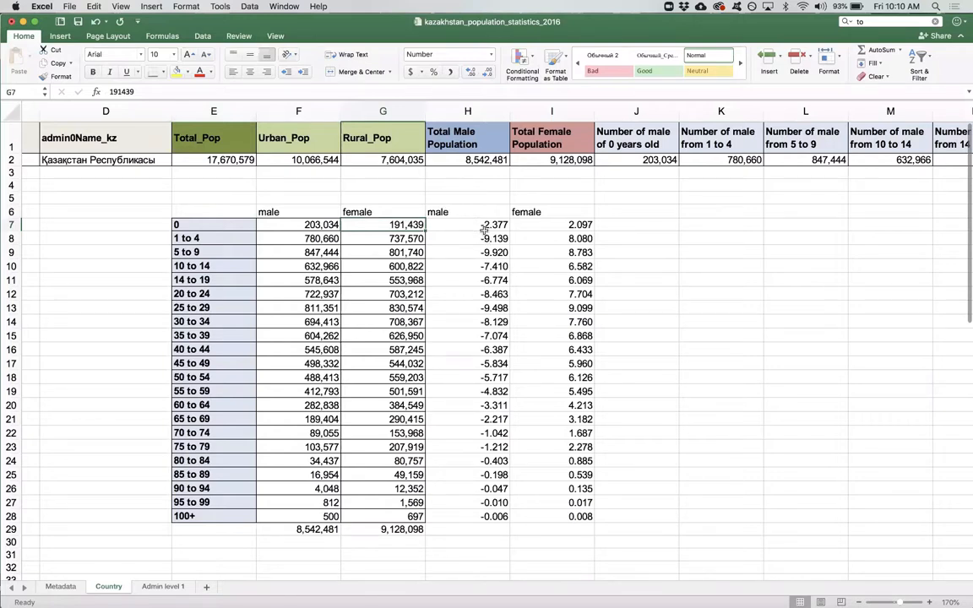
click(621, 224)
click(438, 211)
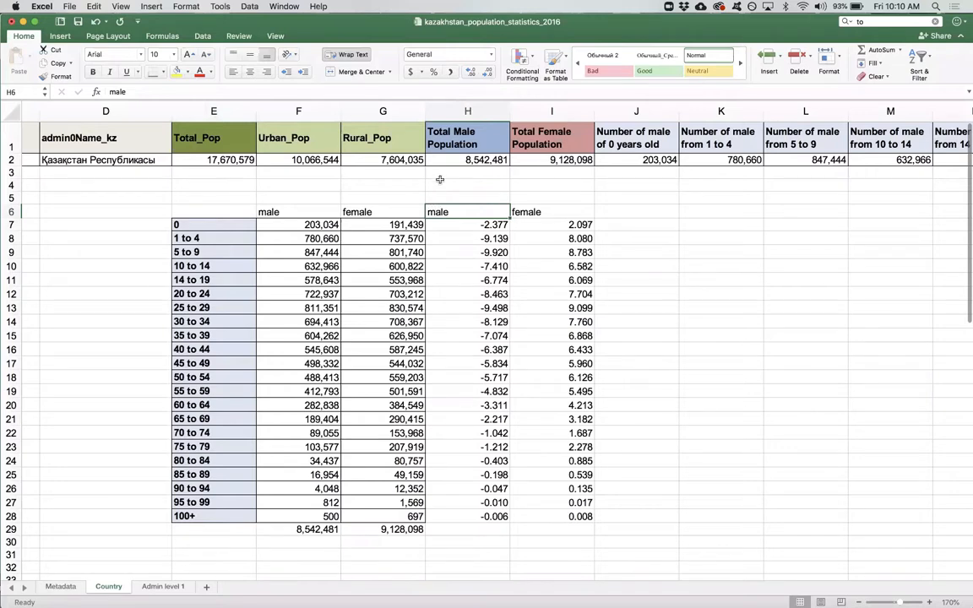
- Insert a 2-D clustered bar chart from the percentages in H6:I28 and the age groups in E7:E28
drag(433, 211, 522, 516)
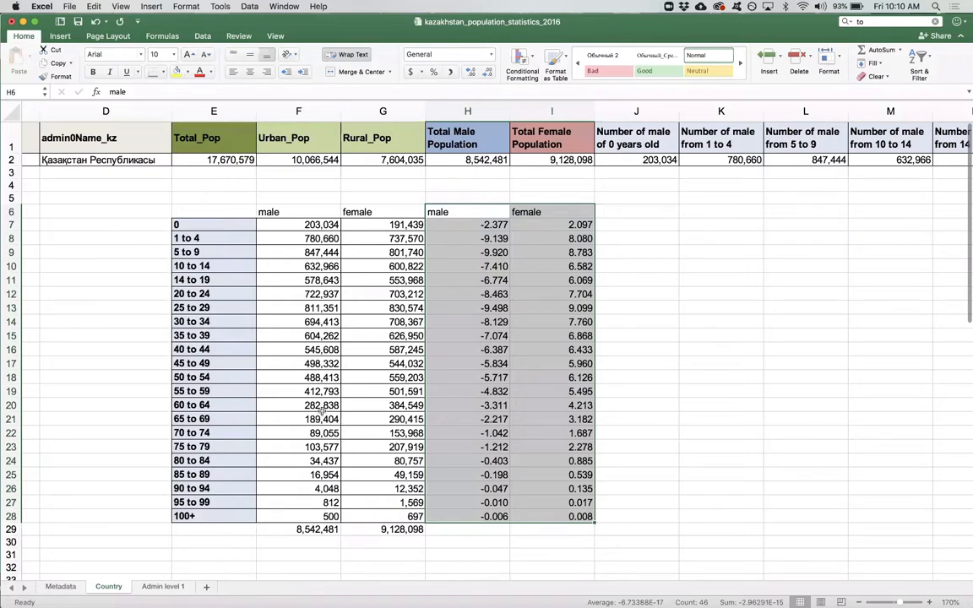
super+click(196, 225)
drag(204, 336, 183, 465)
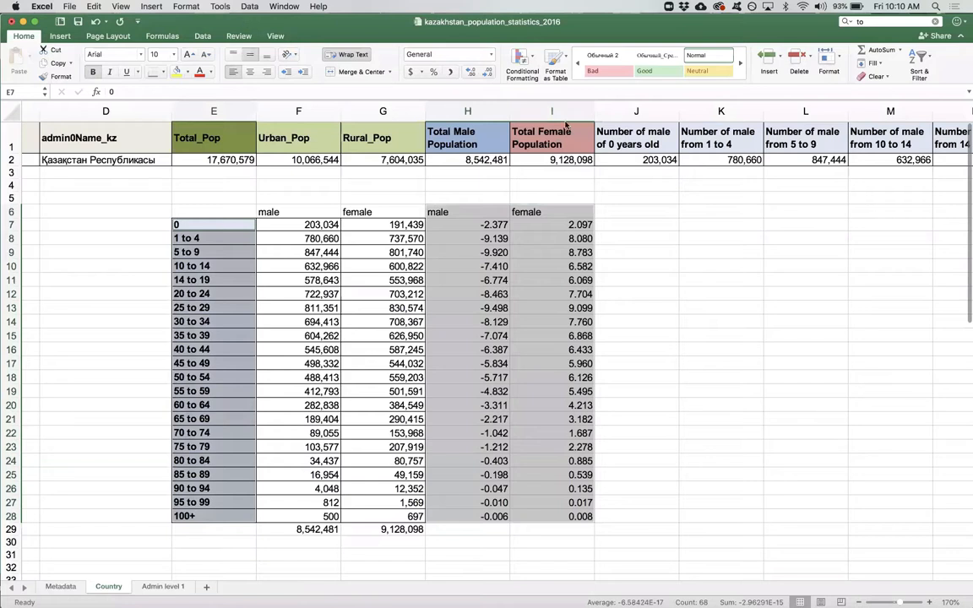
click(58, 36)
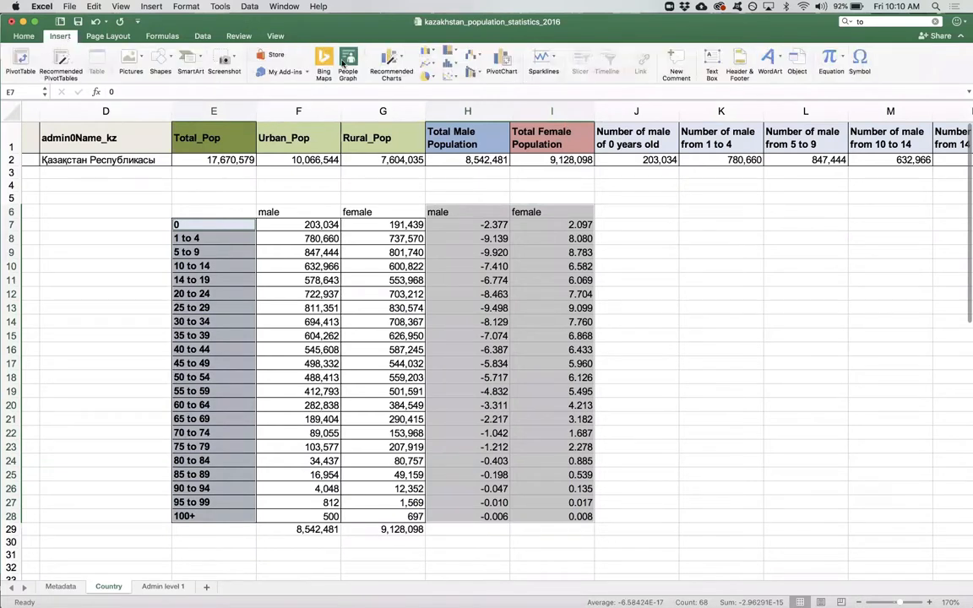
click(428, 51)
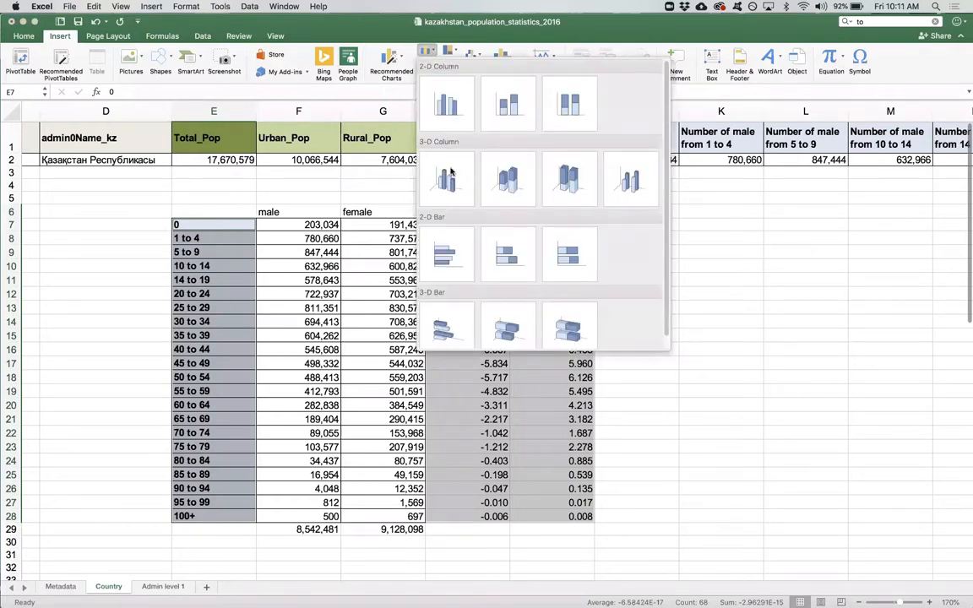
click(463, 260)
- Move the bar chart to the empty area beside the percentage columns and enlarge it down to row 28
drag(483, 250, 827, 222)
scroll(708, 399, right, 5)
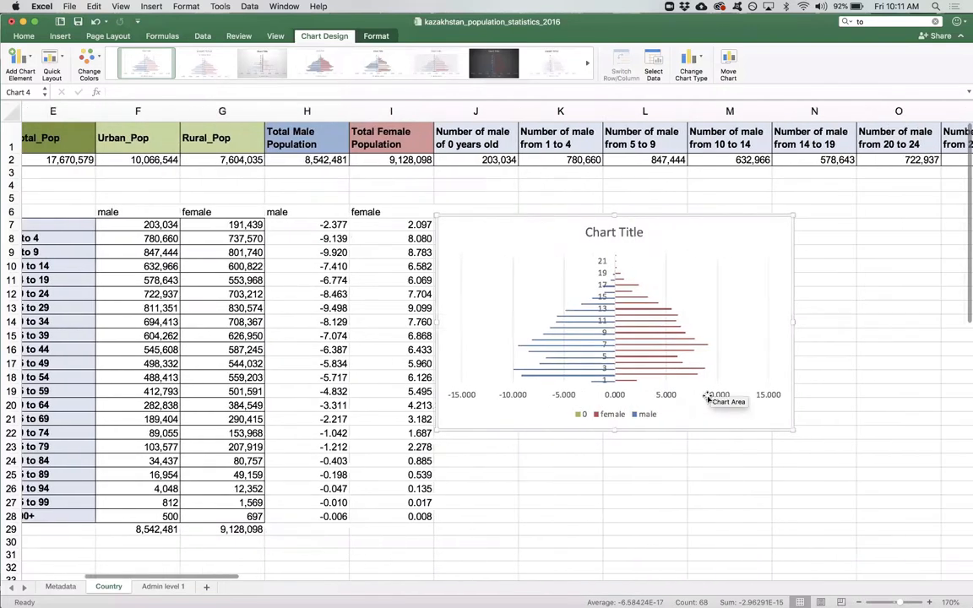
scroll(708, 398, right, 2)
drag(714, 432, 760, 520)
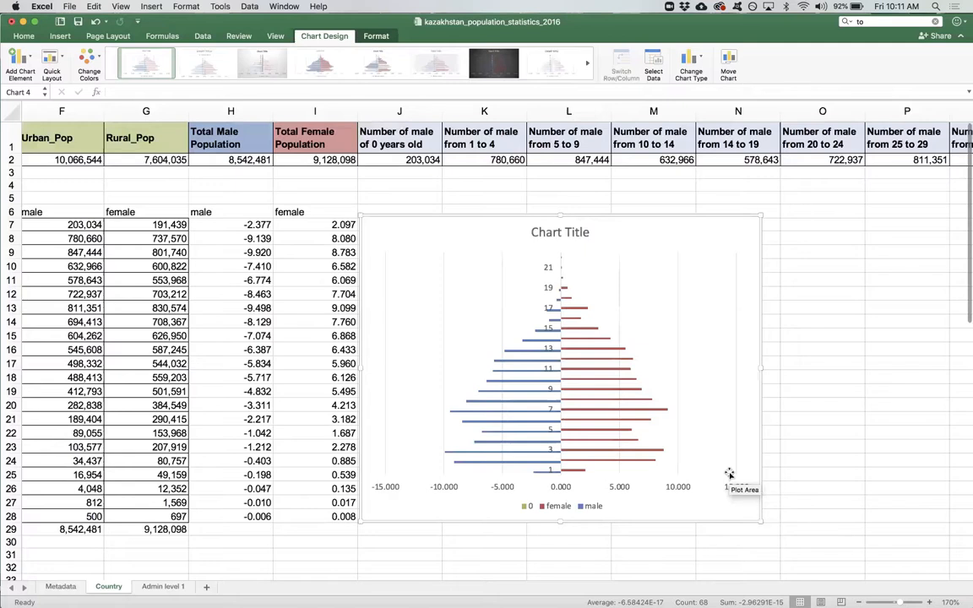
- Enter the header age in E6 above the age groups
scroll(332, 506, left, 2)
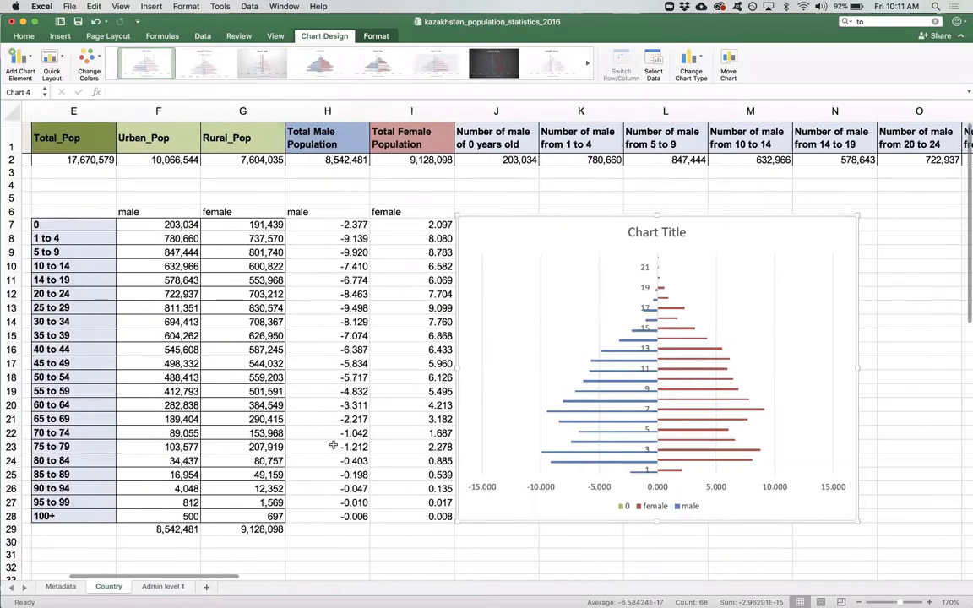
scroll(298, 441, left, 2)
double_click(196, 211)
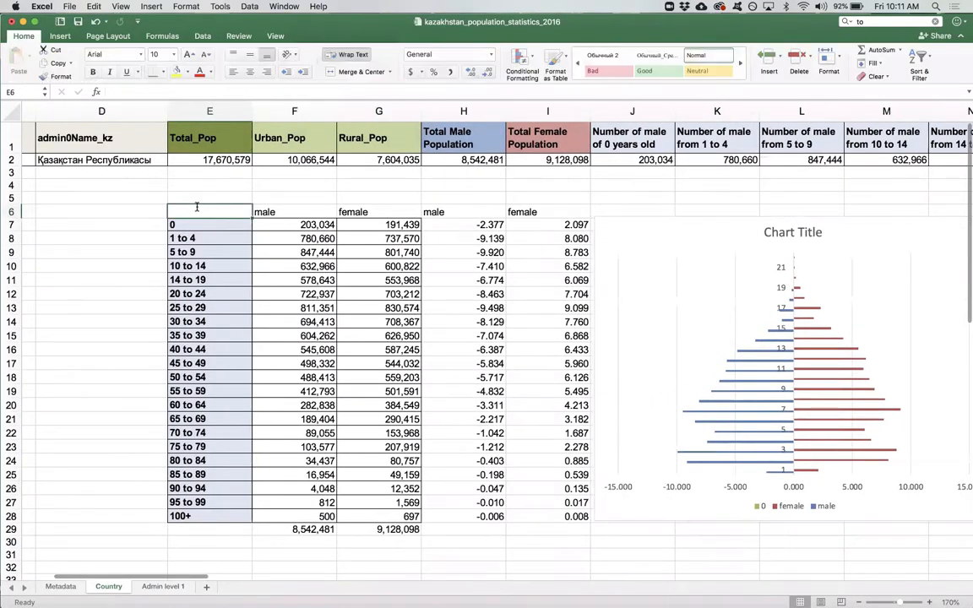
text(age)
key(Return)
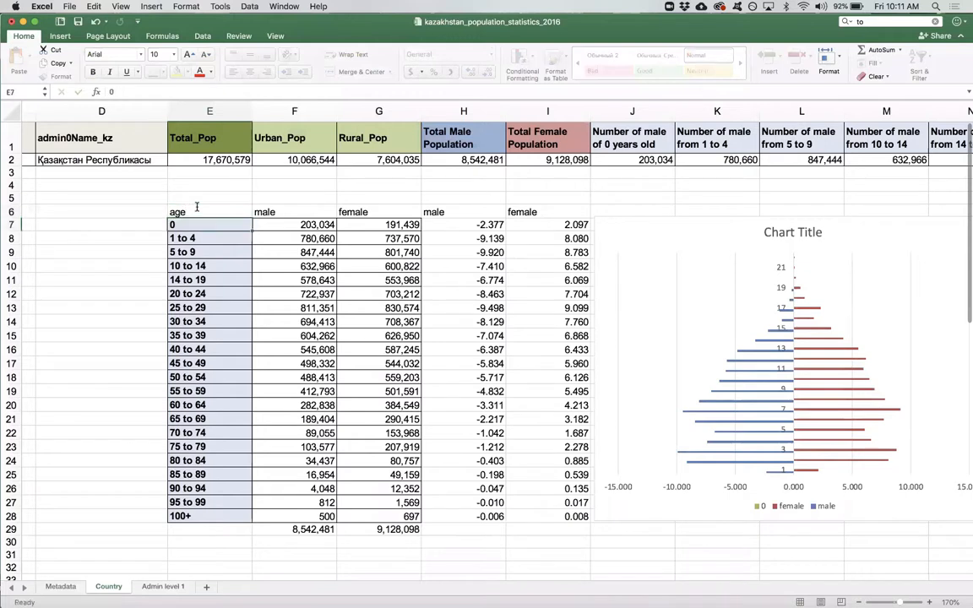
- Check the bar chart's legend and delete the chart
click(669, 250)
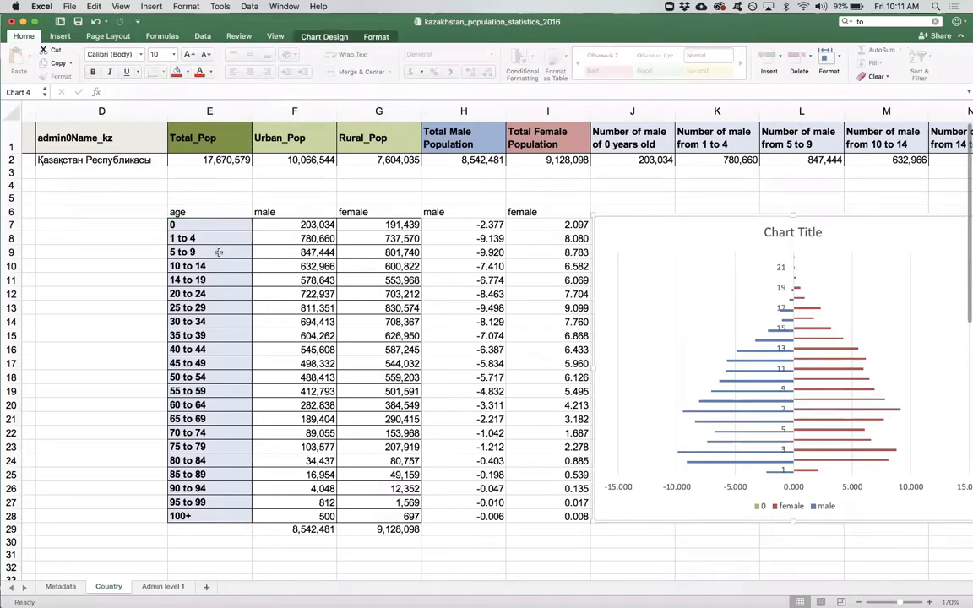
click(744, 409)
click(764, 506)
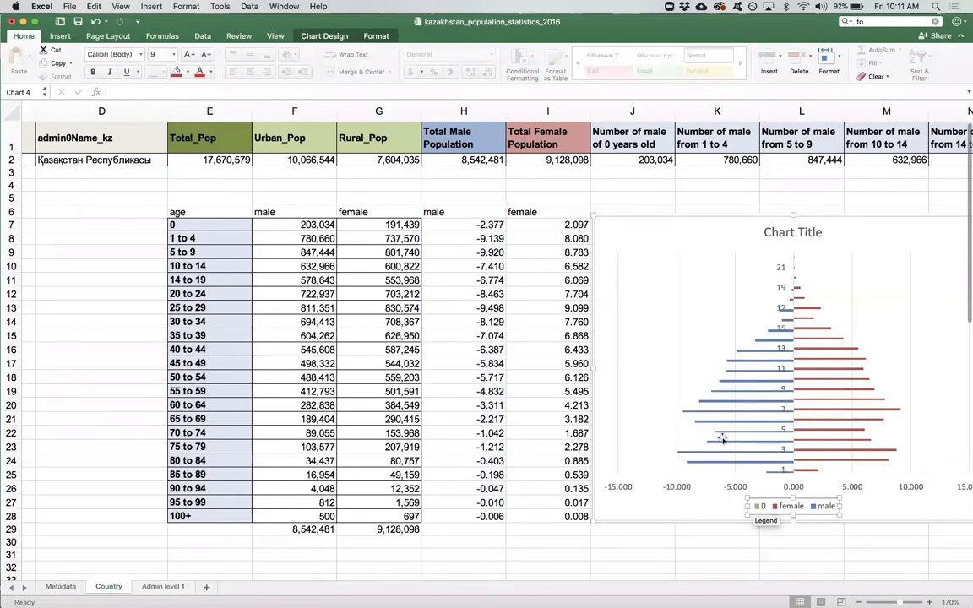
click(589, 211)
key(Delete)
- Insert a 2-D clustered bar chart from the age column E6:E28 and the percentages in H6:I28
click(214, 215)
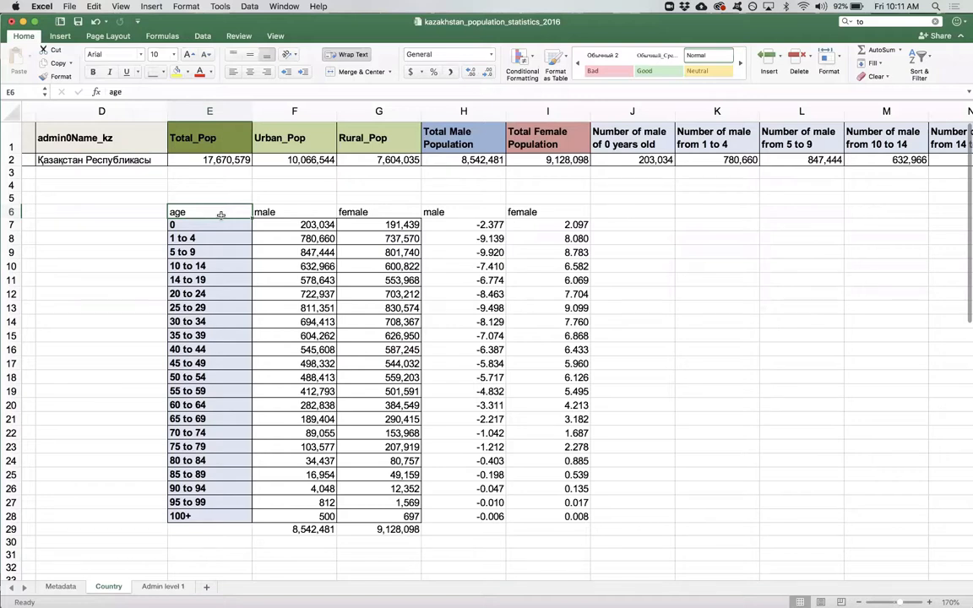
drag(434, 212, 562, 514)
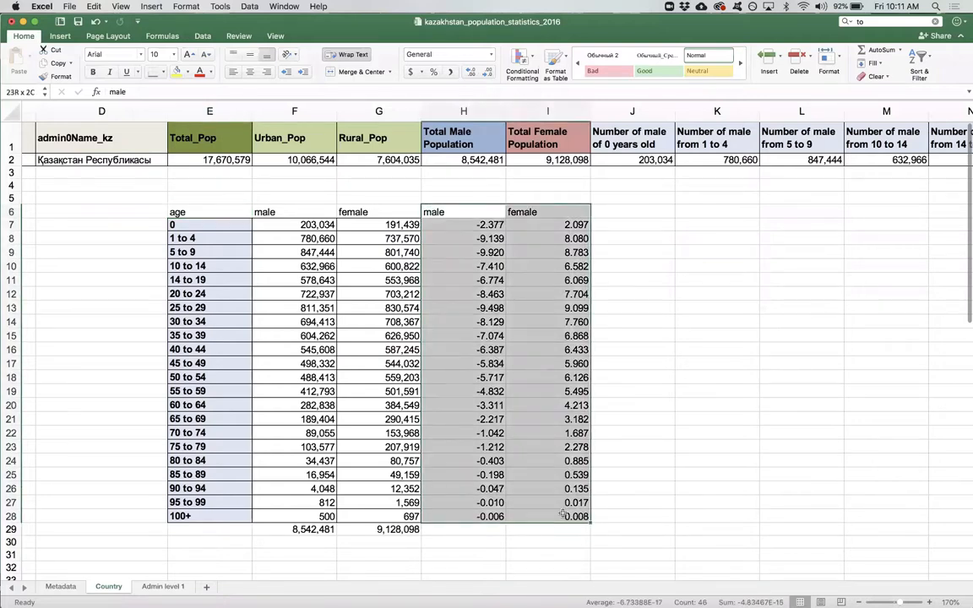
super+drag(187, 213, 185, 516)
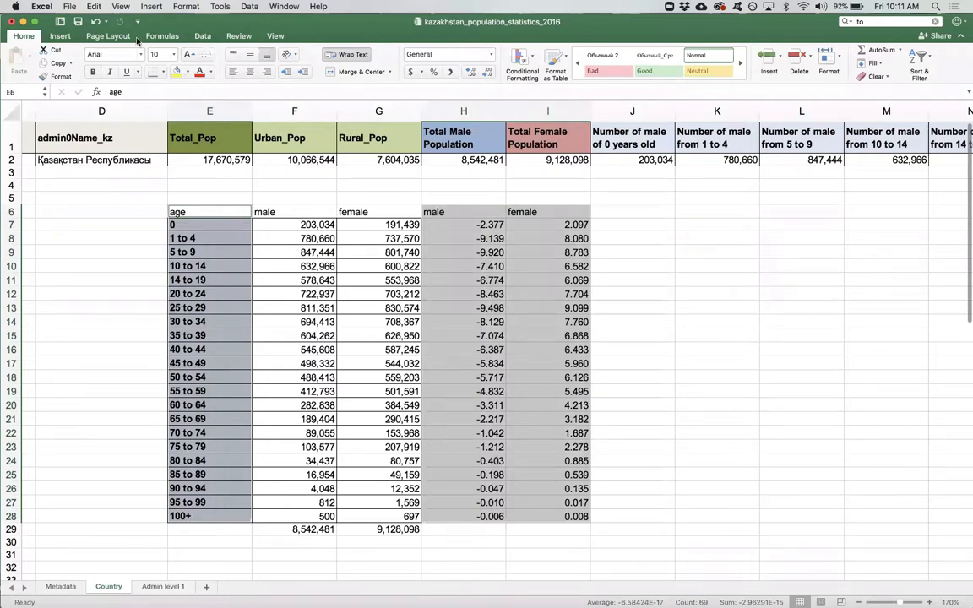
click(59, 36)
click(426, 53)
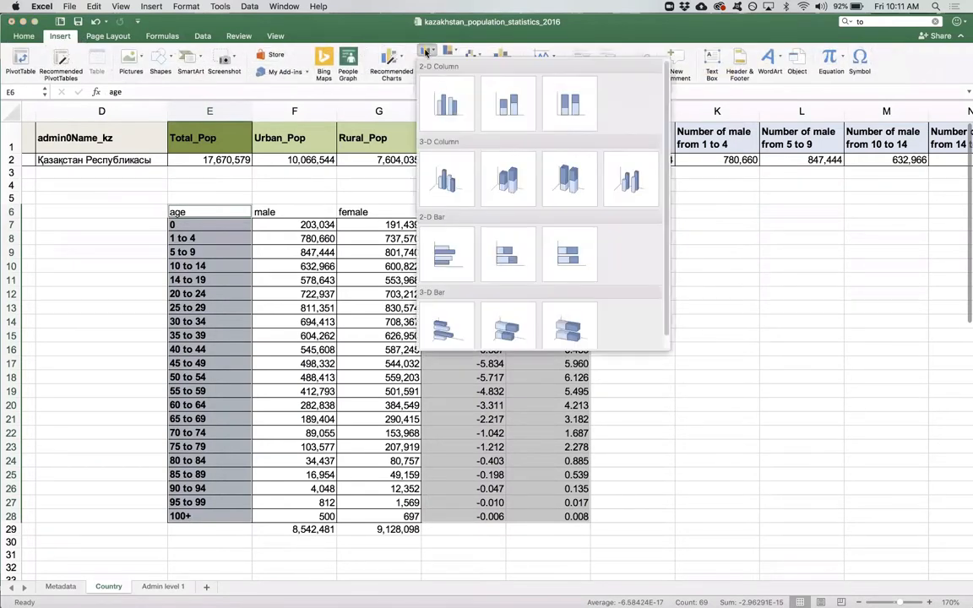
click(445, 252)
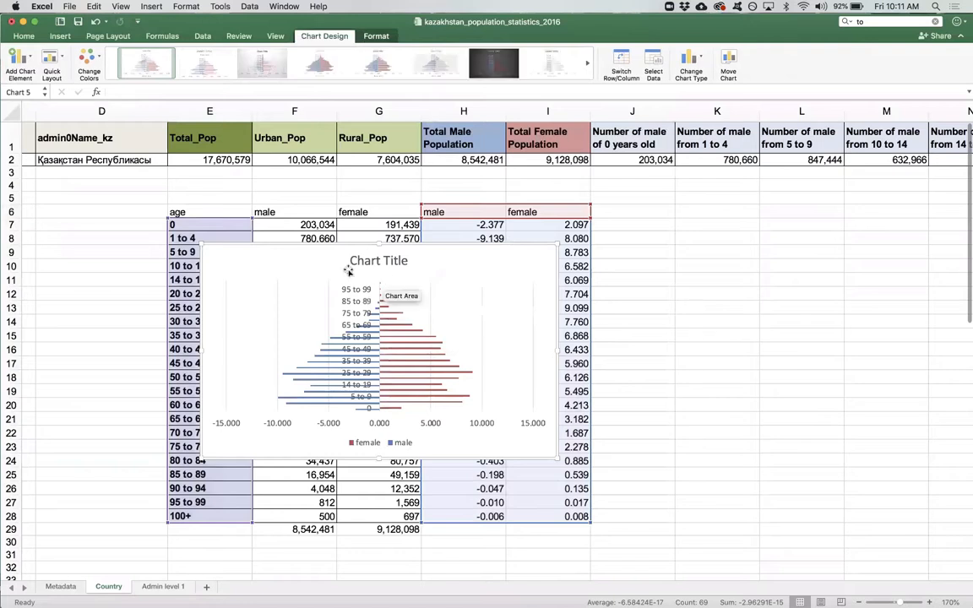
- Move the new bar chart beside the percentage columns and enlarge it until every age group is labelled
drag(283, 253, 673, 213)
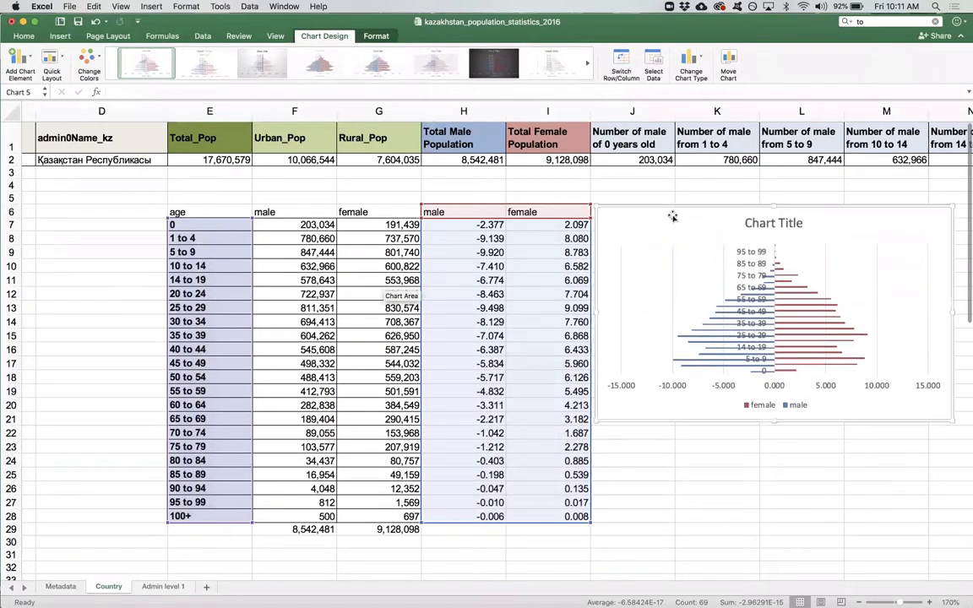
scroll(673, 213, right, 5)
drag(731, 419, 809, 535)
scroll(651, 413, right, 4)
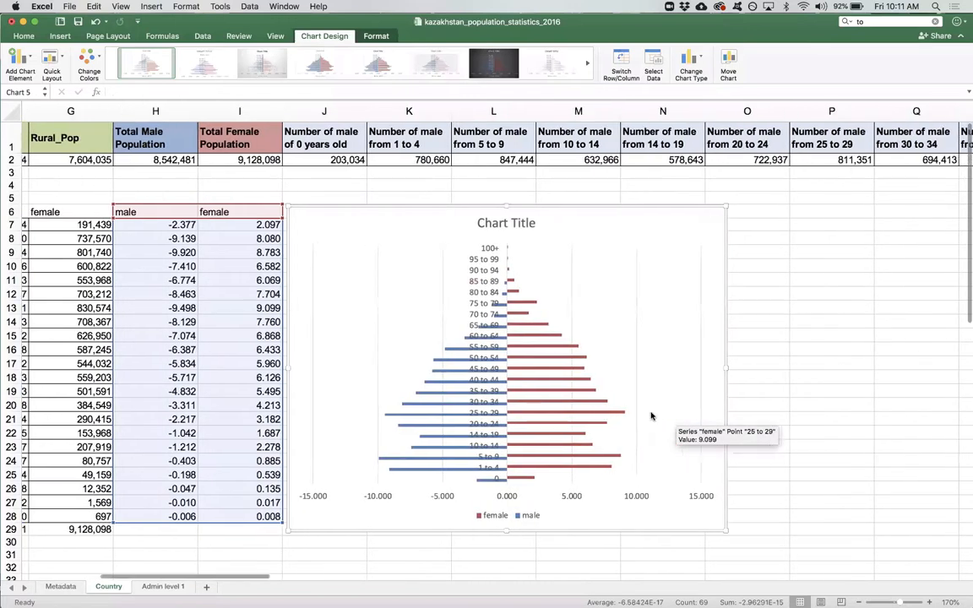
click(482, 404)
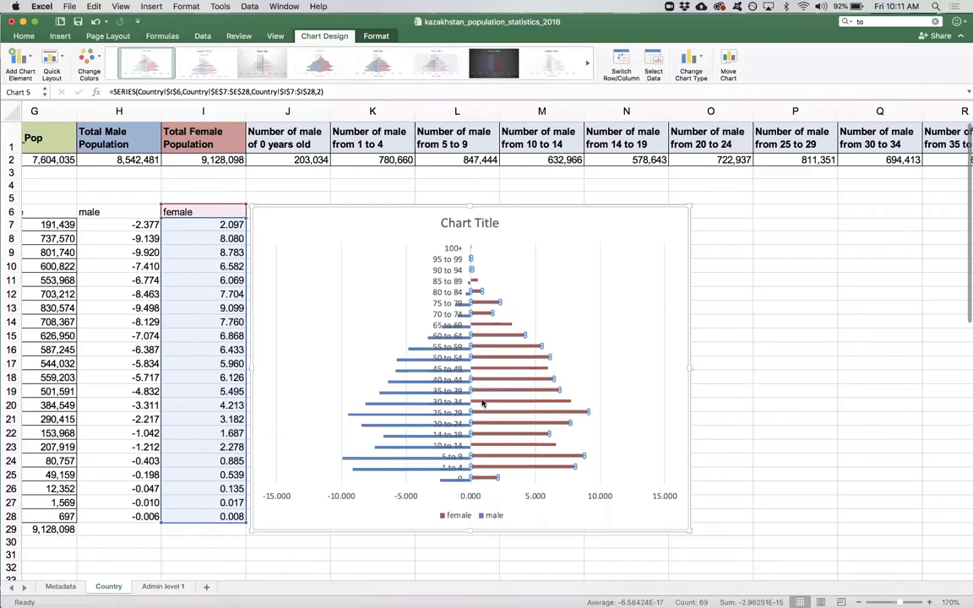
right_click(482, 404)
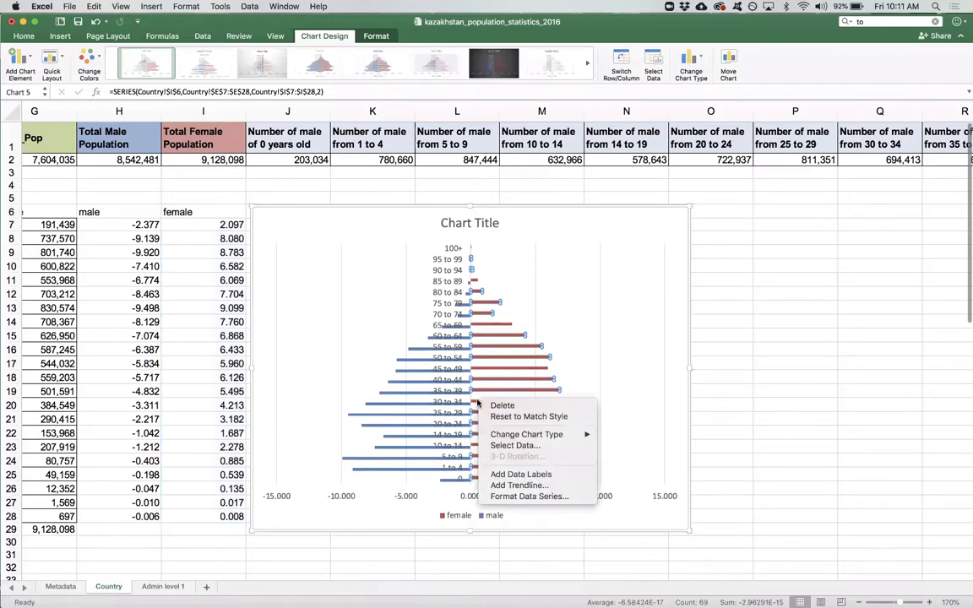
click(794, 282)
click(783, 293)
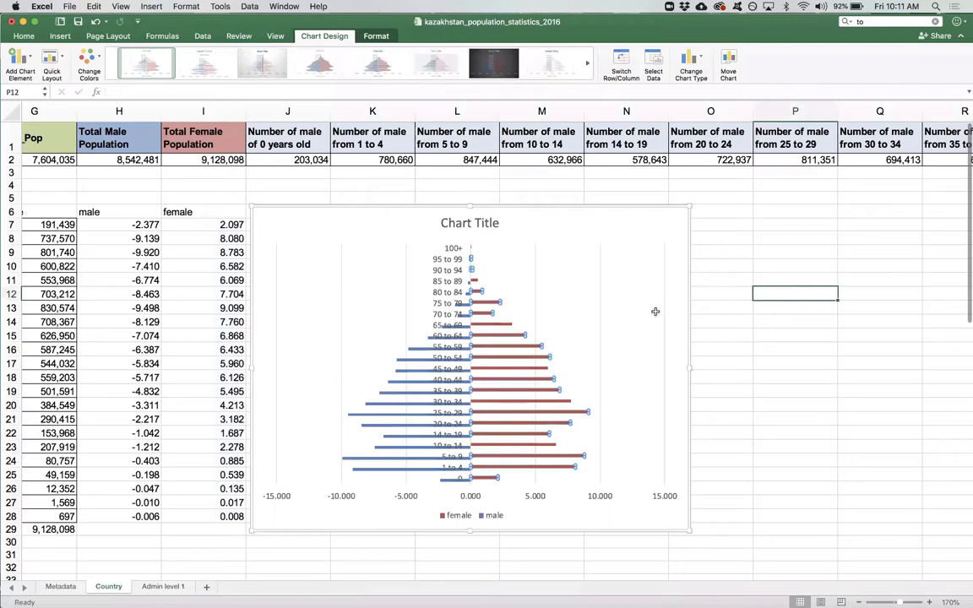
- Open the formatting options of the female data series and set the series overlap to 100%
click(494, 382)
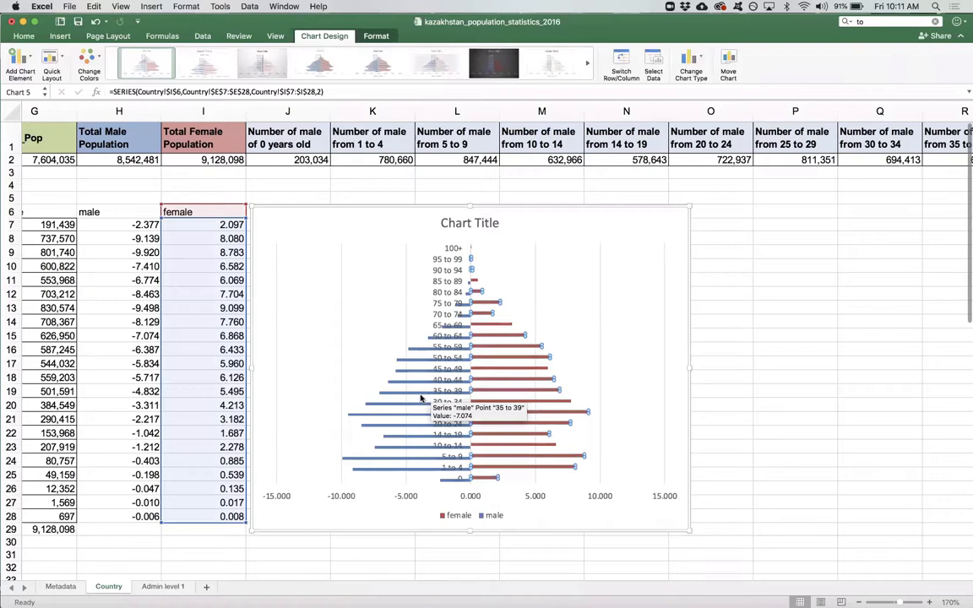
right_click(510, 392)
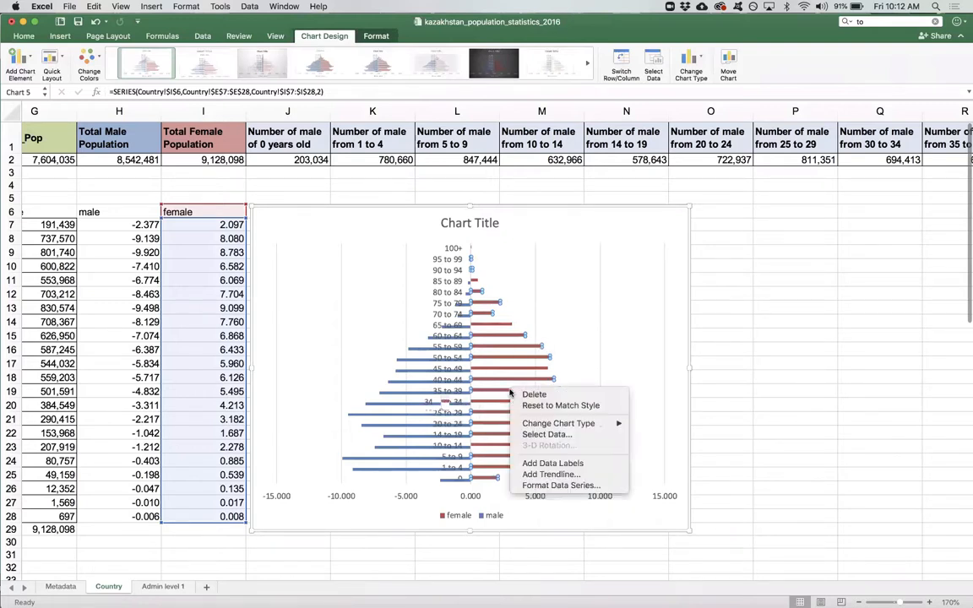
click(552, 487)
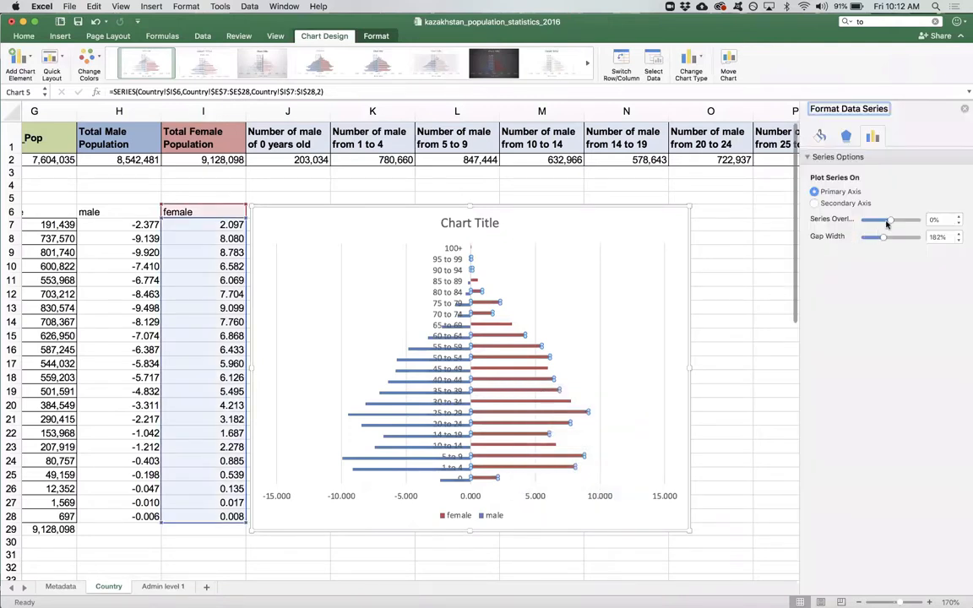
drag(897, 222, 950, 224)
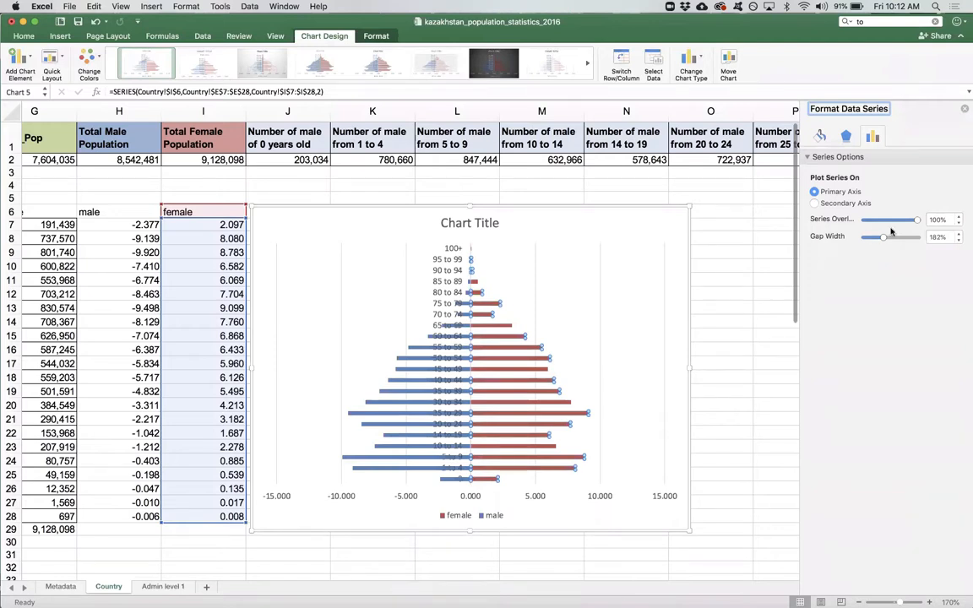
- Set the bars' gap width to 0% and give the female series a light red solid fill with a dark red outline
drag(881, 242, 848, 238)
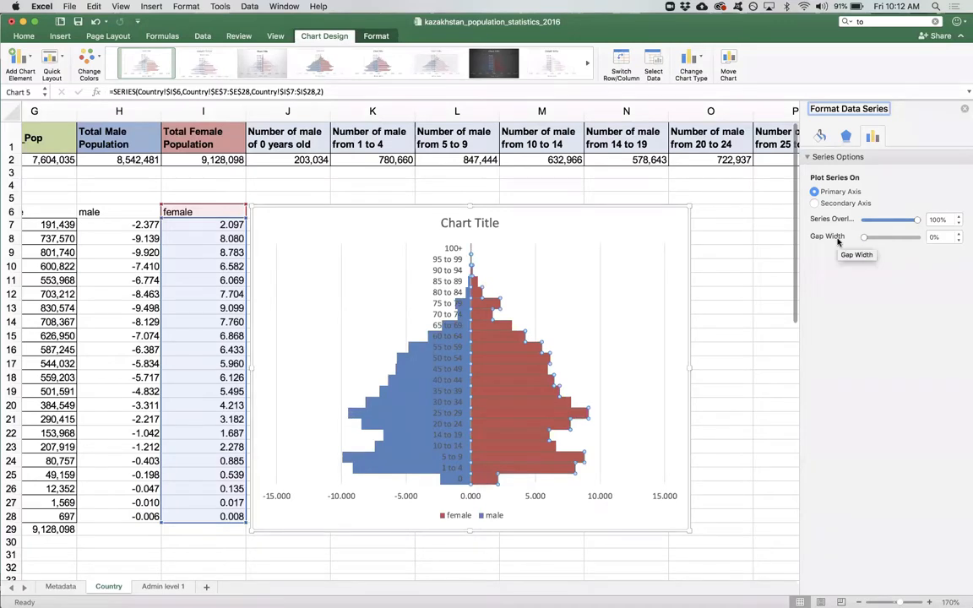
click(820, 136)
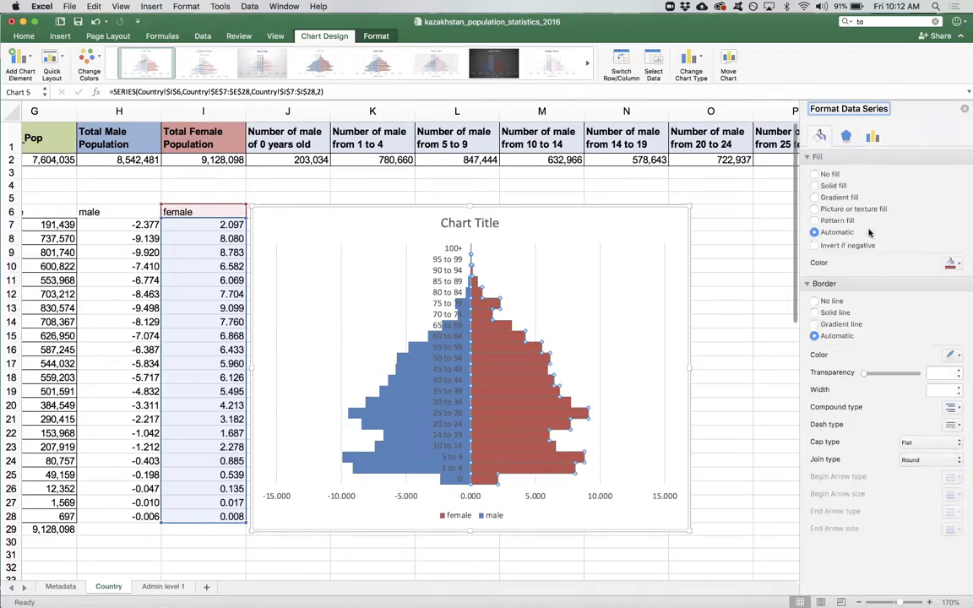
click(958, 265)
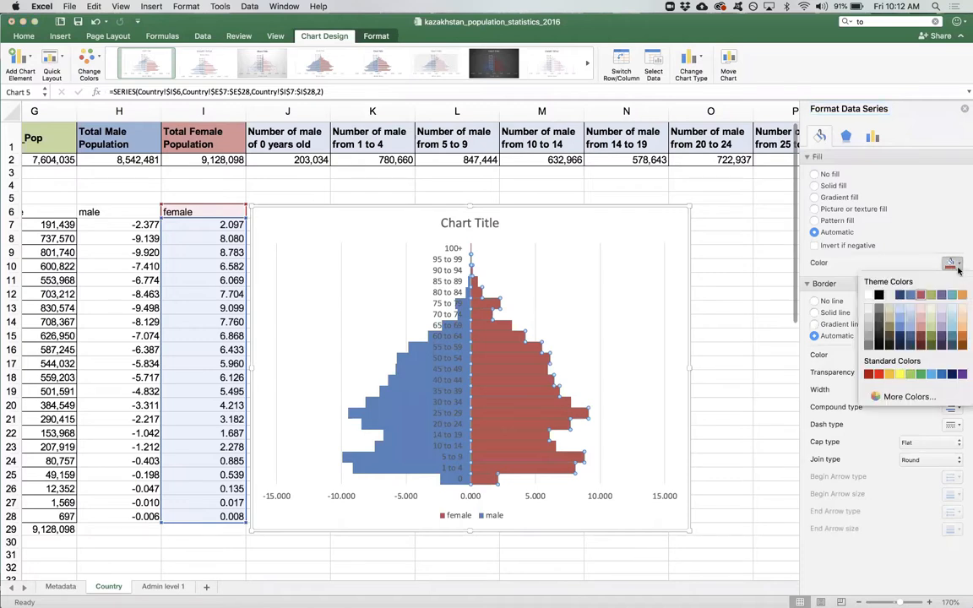
click(921, 301)
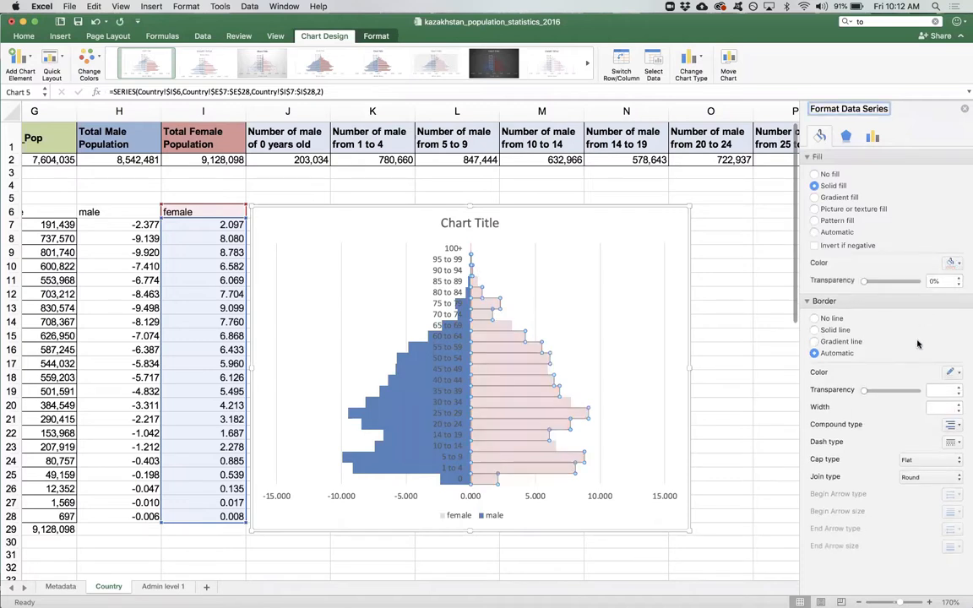
click(954, 374)
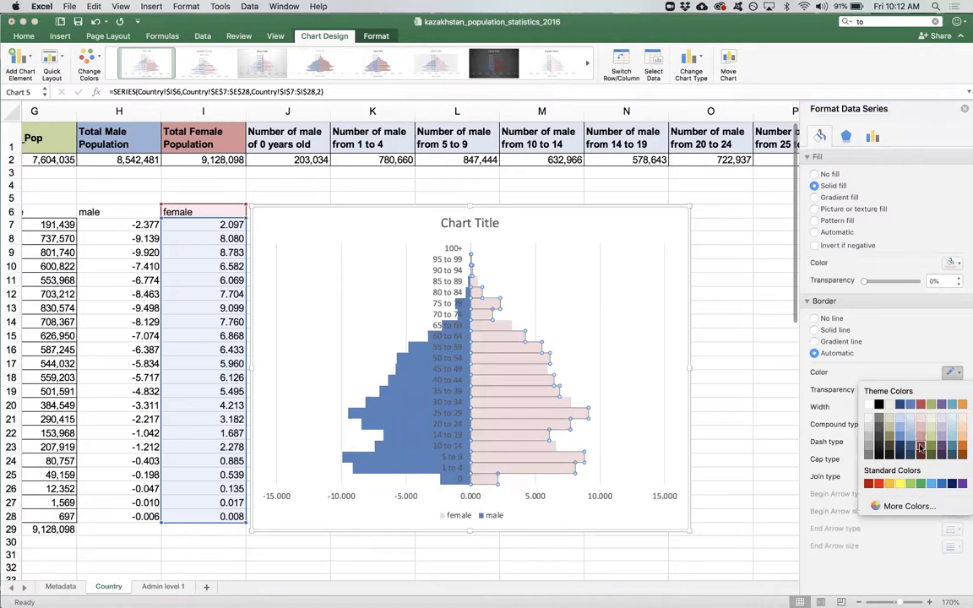
click(920, 448)
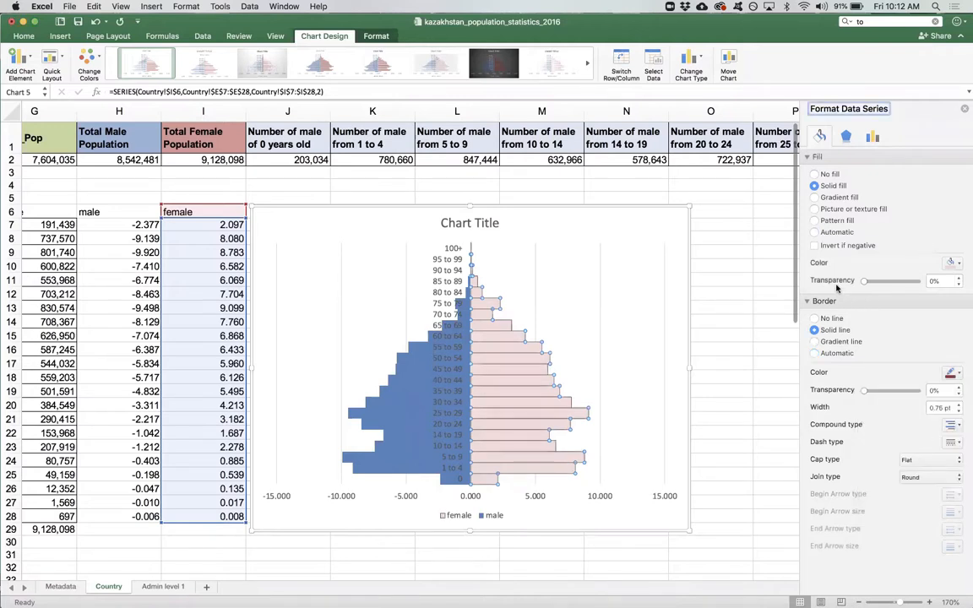
- Give the male series a light blue solid fill with a darker blue outline
click(391, 393)
right_click(393, 395)
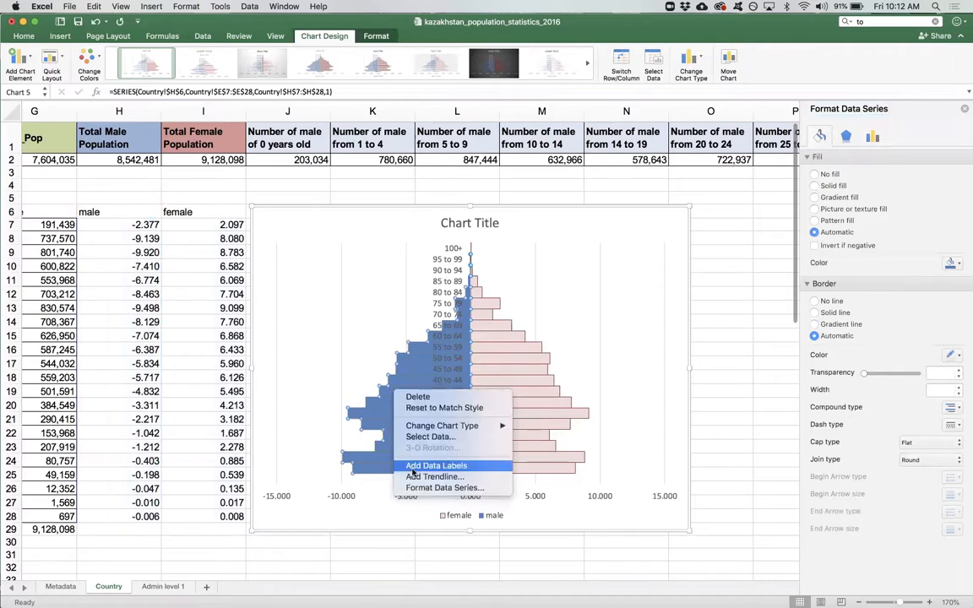
click(397, 473)
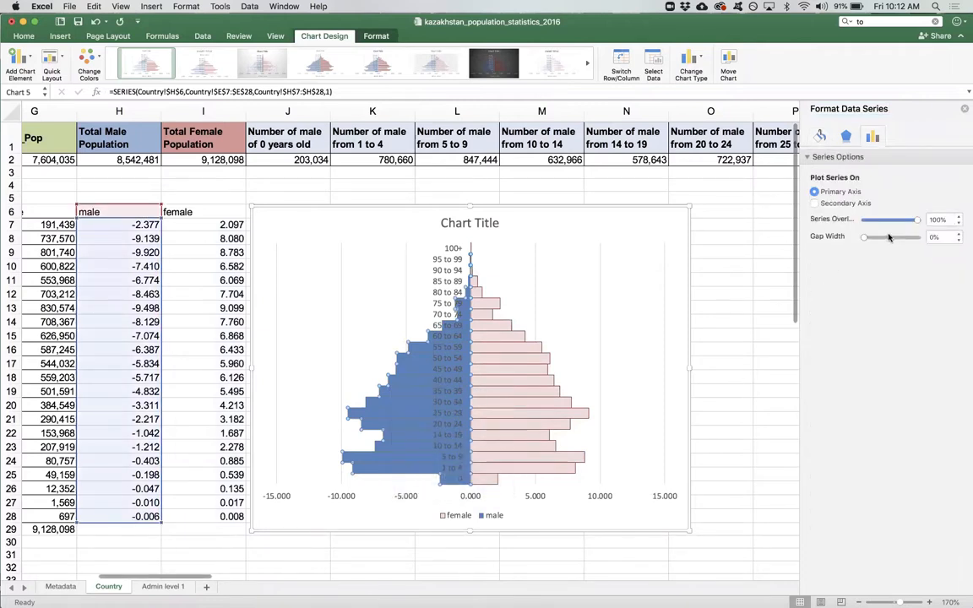
click(820, 137)
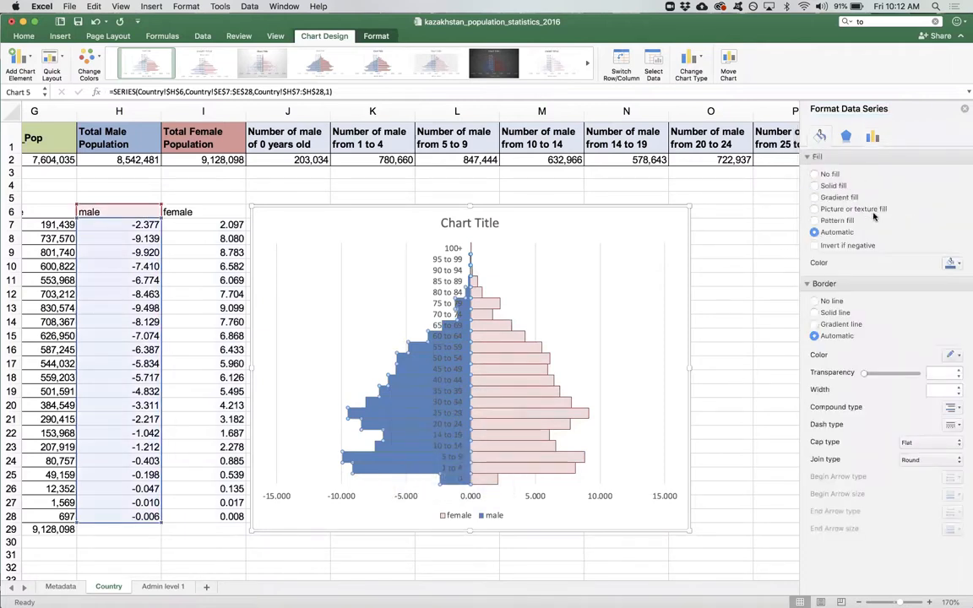
click(953, 266)
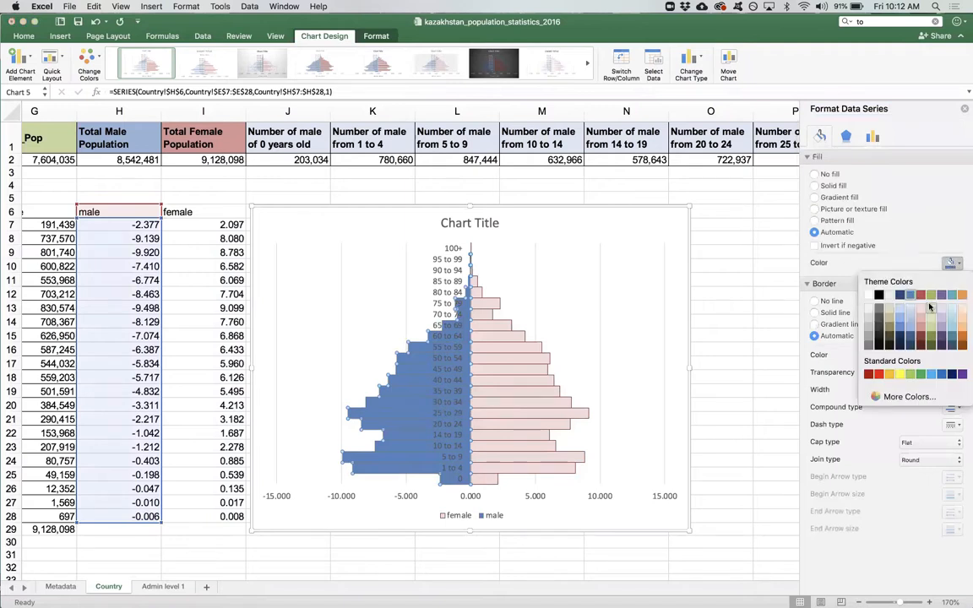
click(854, 301)
click(954, 371)
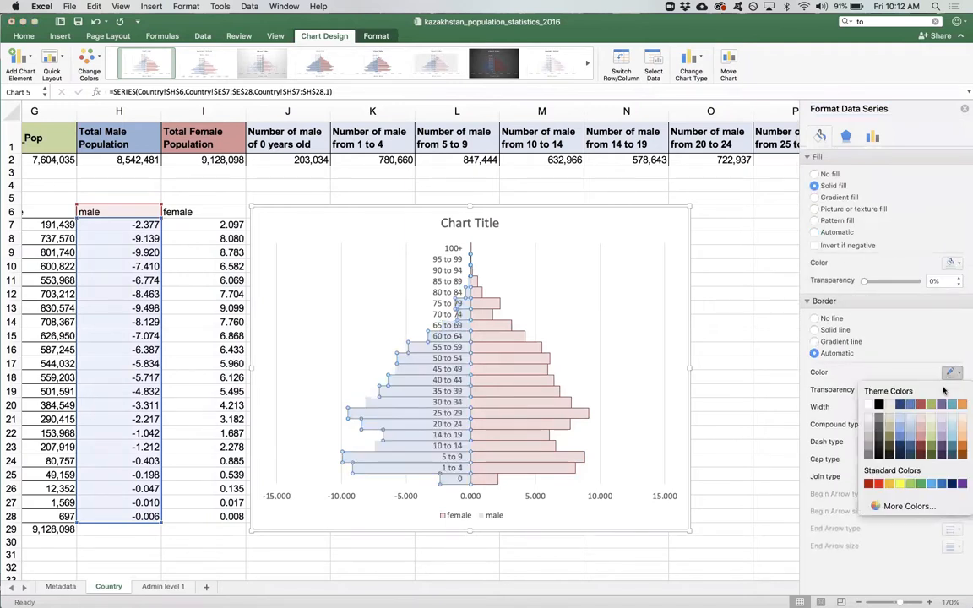
click(908, 447)
click(740, 375)
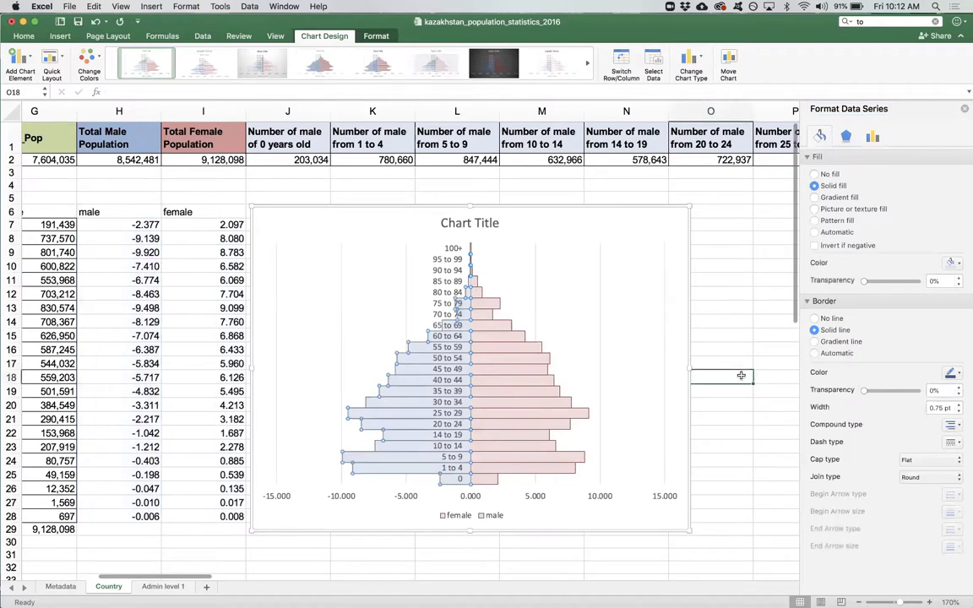
click(706, 222)
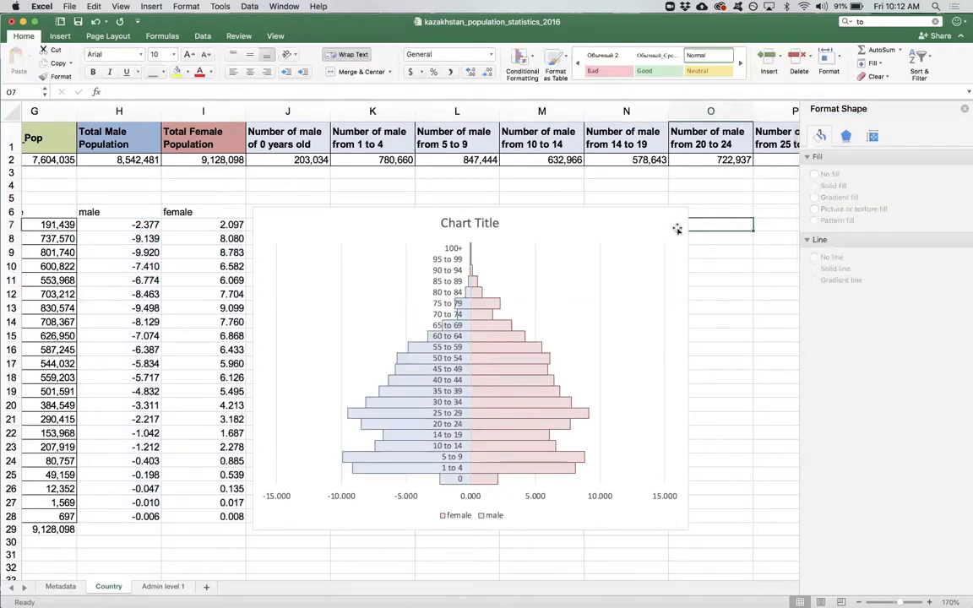
- Set the label position of the vertical age-group axis to Low
click(443, 280)
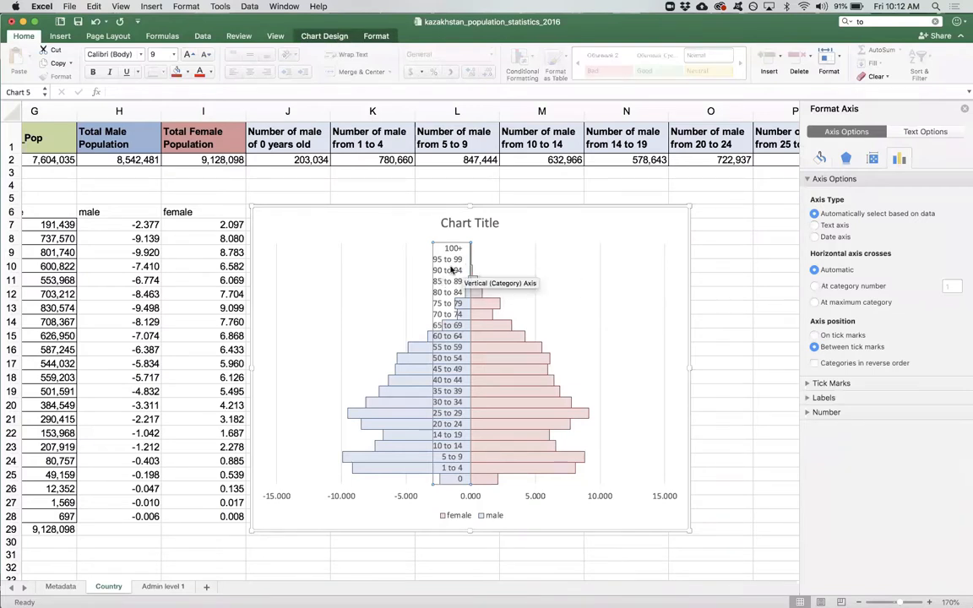
right_click(447, 272)
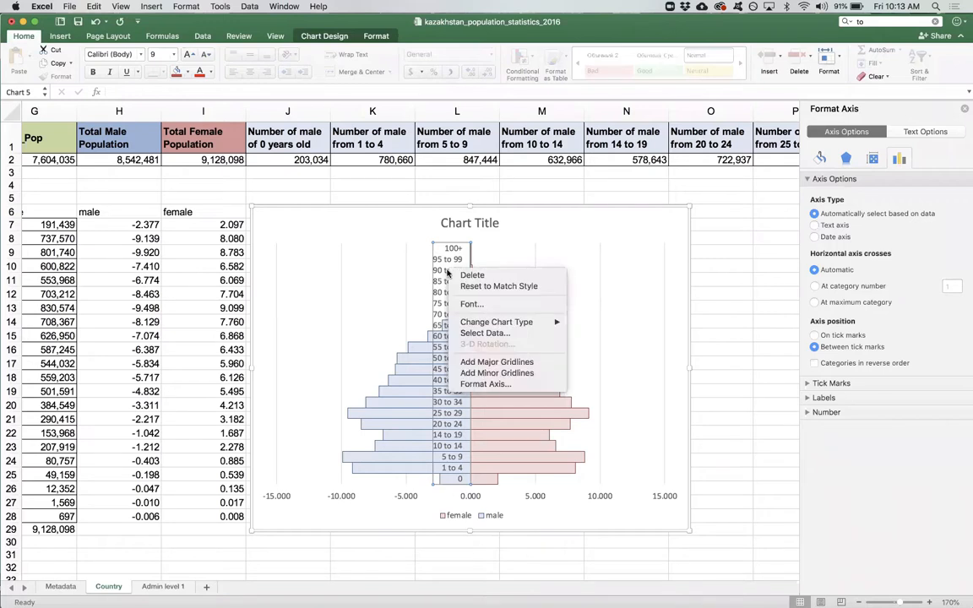
click(487, 386)
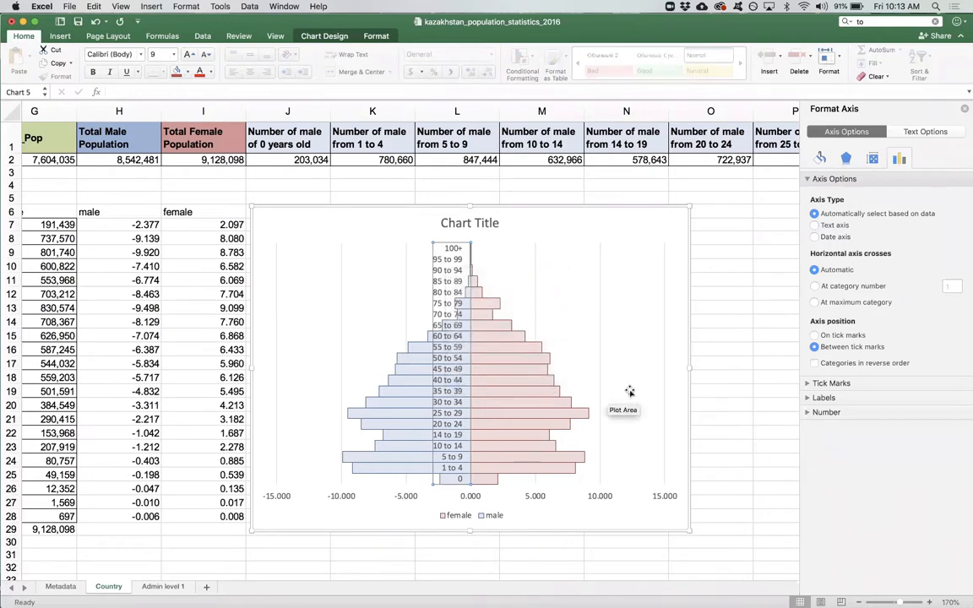
click(807, 400)
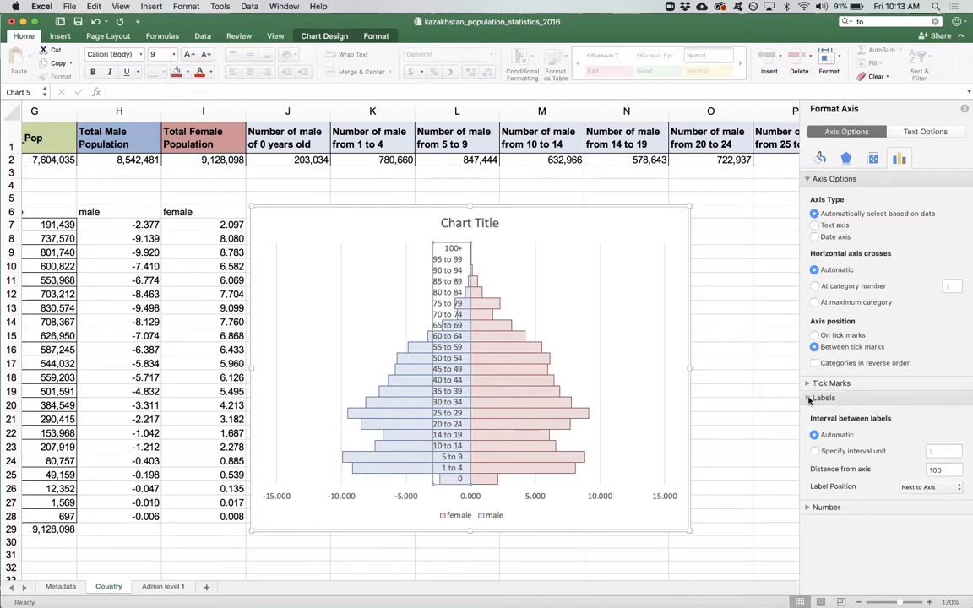
click(927, 489)
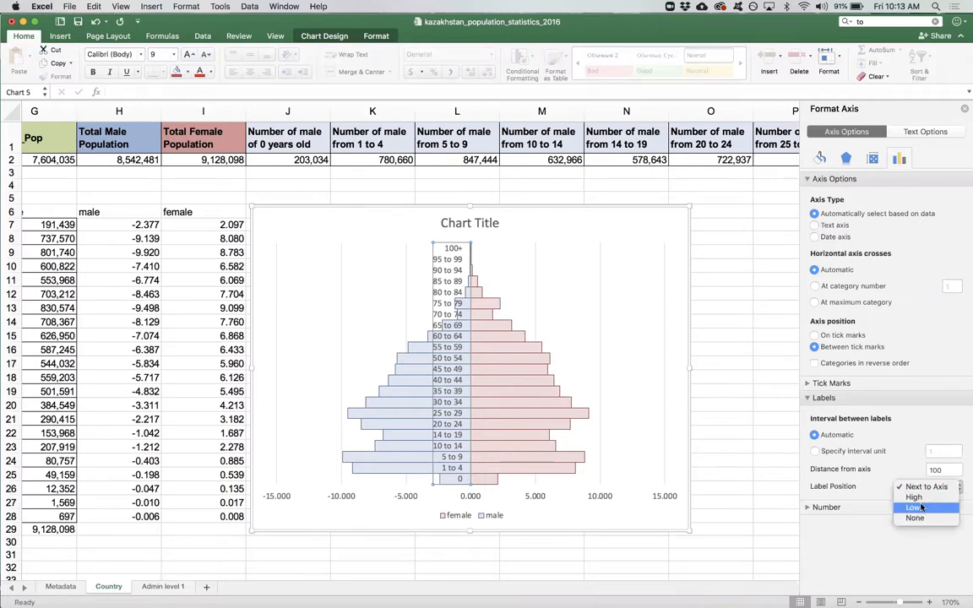
click(921, 507)
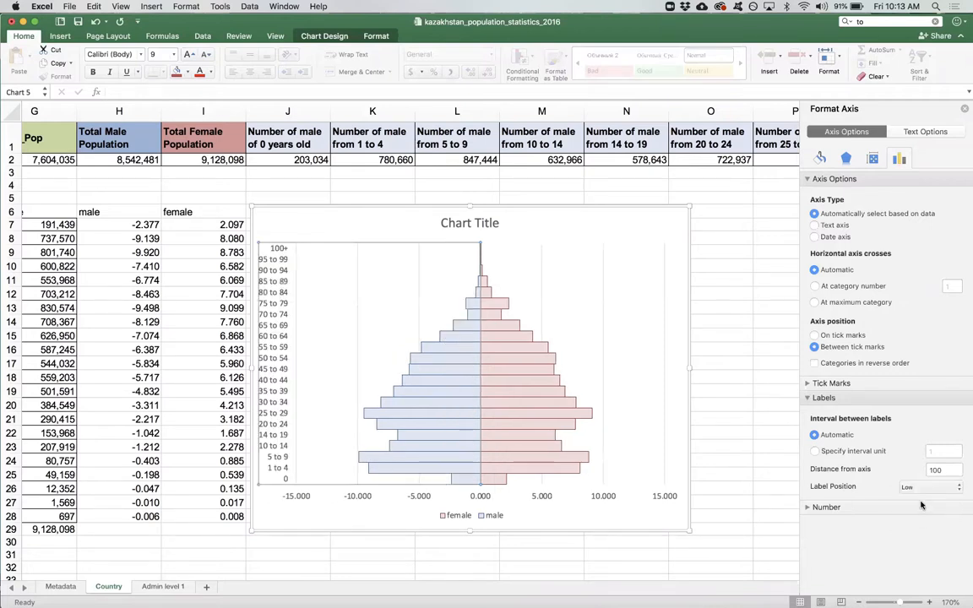
click(922, 487)
click(921, 481)
click(921, 487)
click(914, 497)
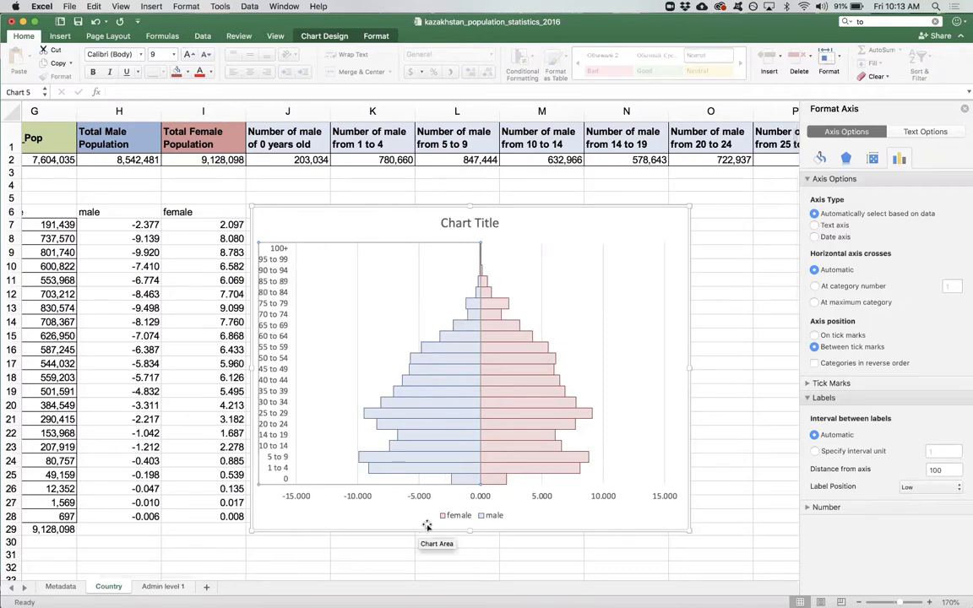
- Set the bounds of the horizontal value axis to a minimum of -10 and a maximum of 10
click(374, 497)
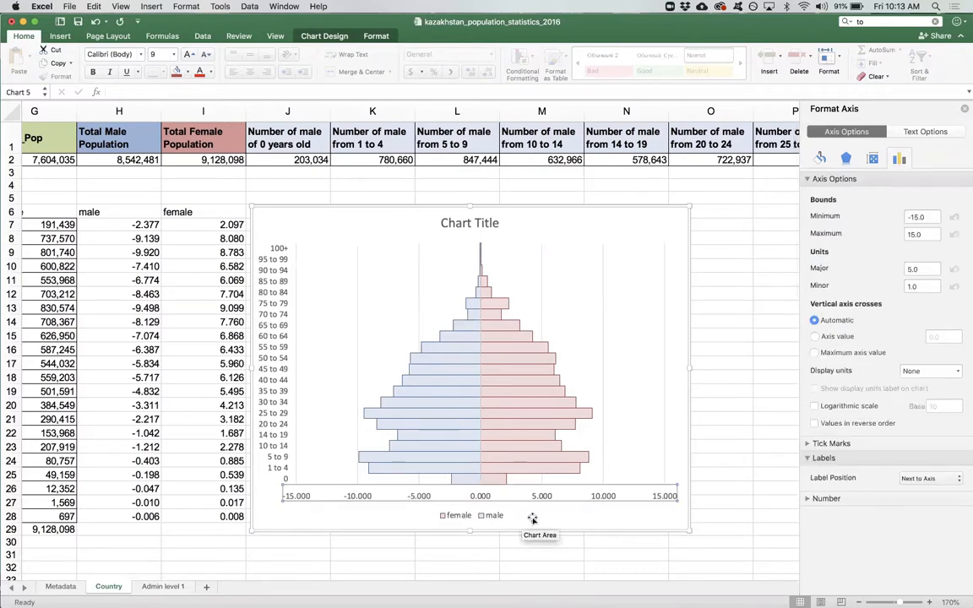
right_click(473, 499)
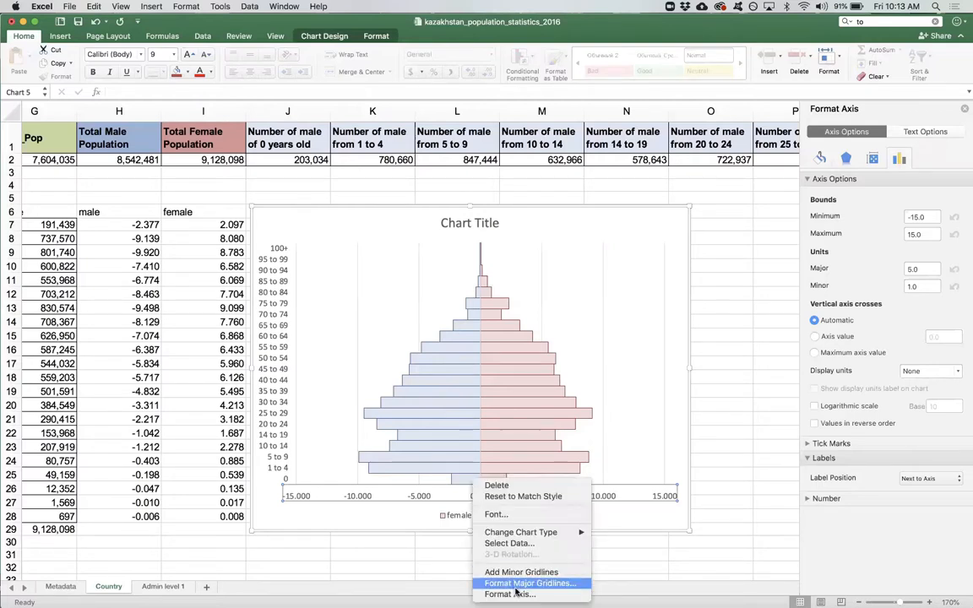
click(507, 592)
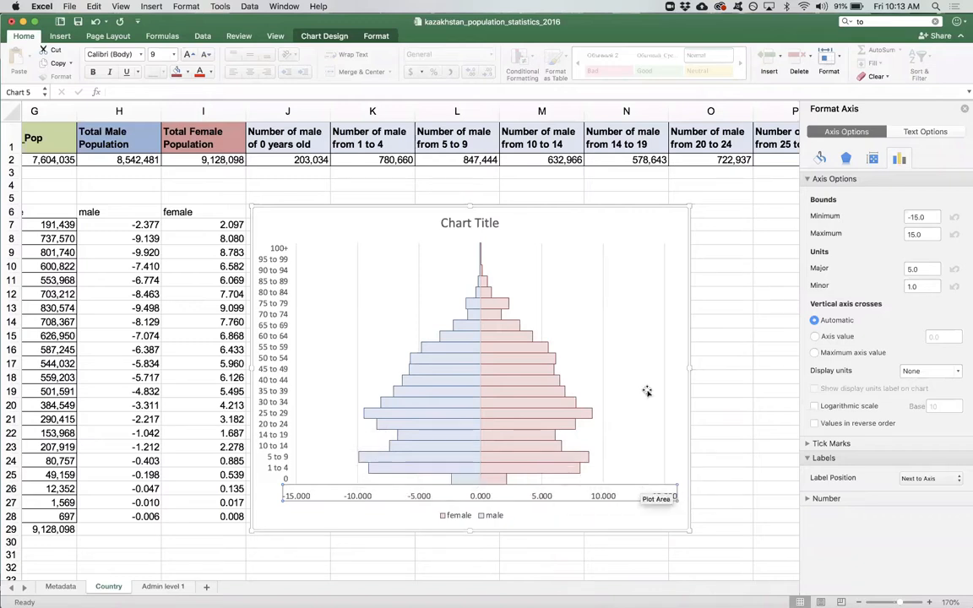
click(919, 217)
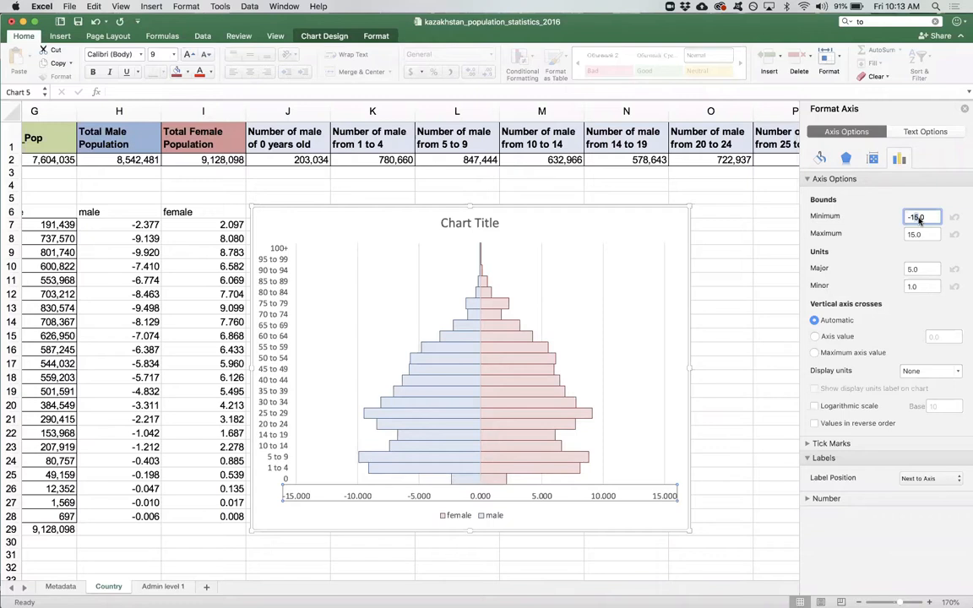
text(-10)
key(Return)
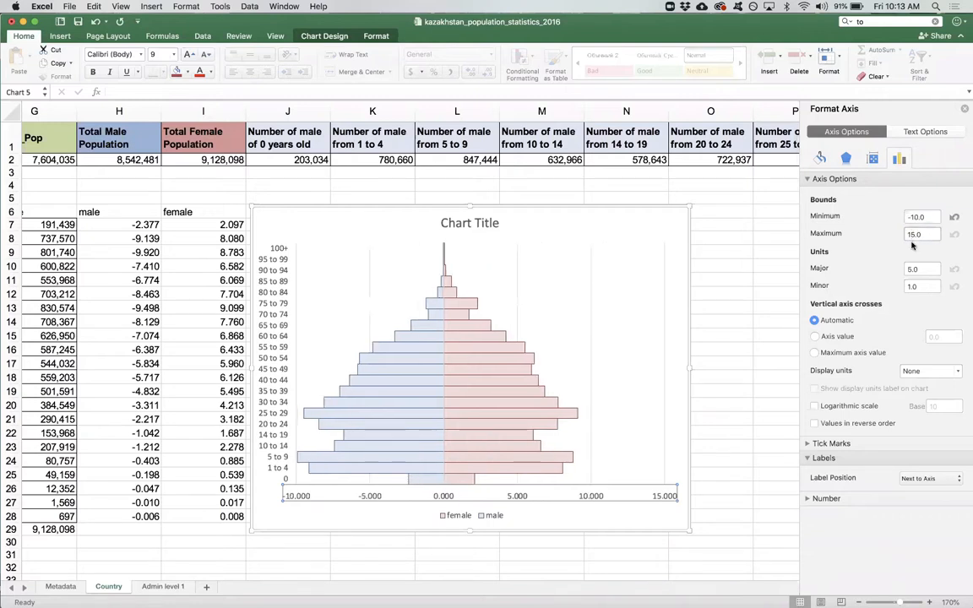
click(914, 234)
text(10)
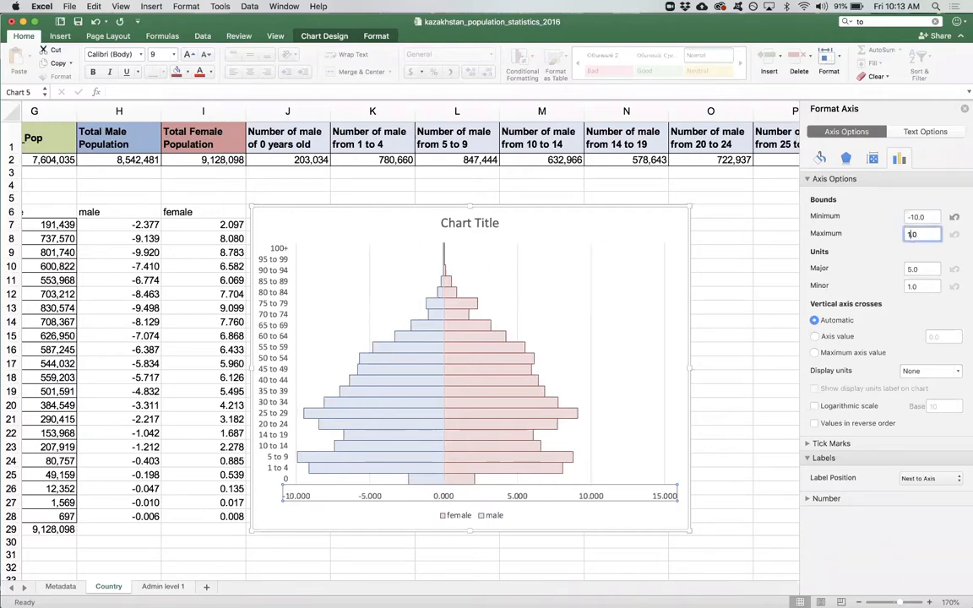
click(931, 218)
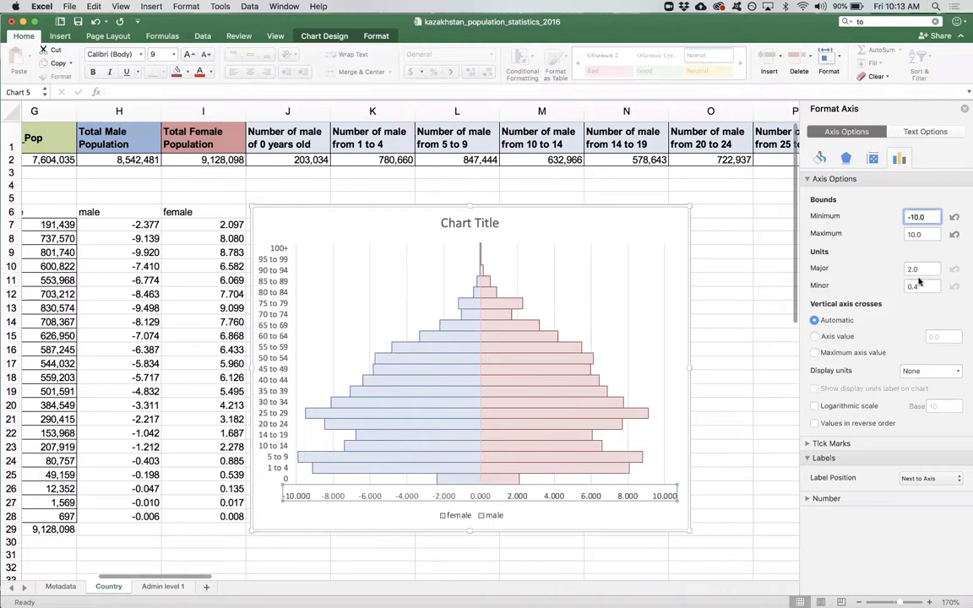
- Format the horizontal axis numbers with 0 decimal places and unsigned black negatives, using the format code 0;[Black]0
click(806, 500)
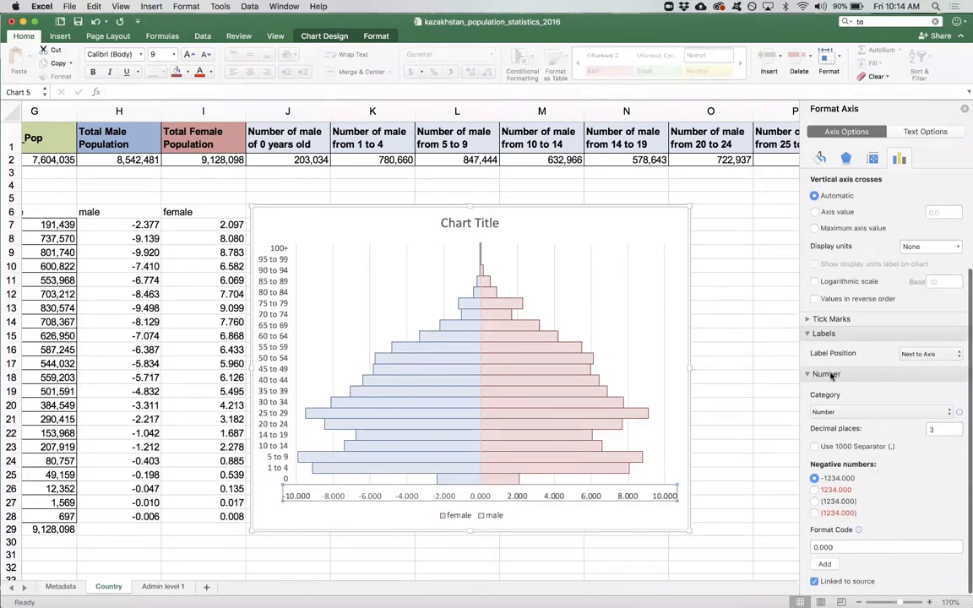
click(940, 431)
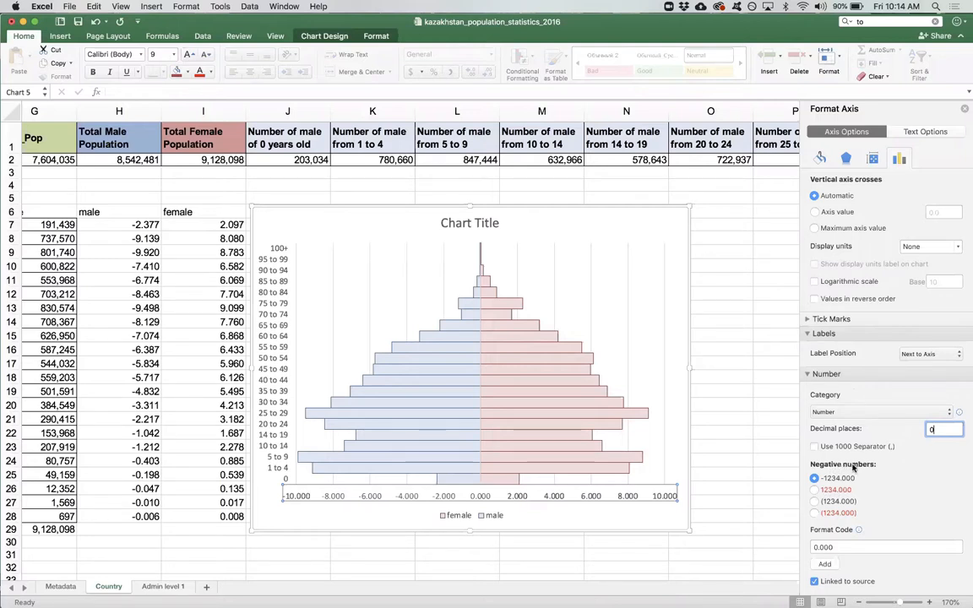
click(814, 490)
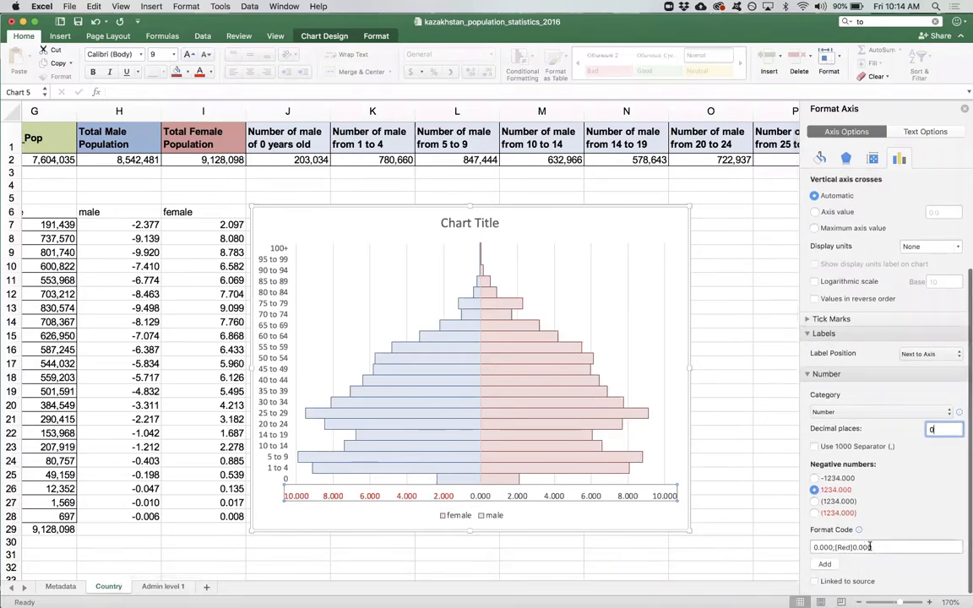
click(838, 547)
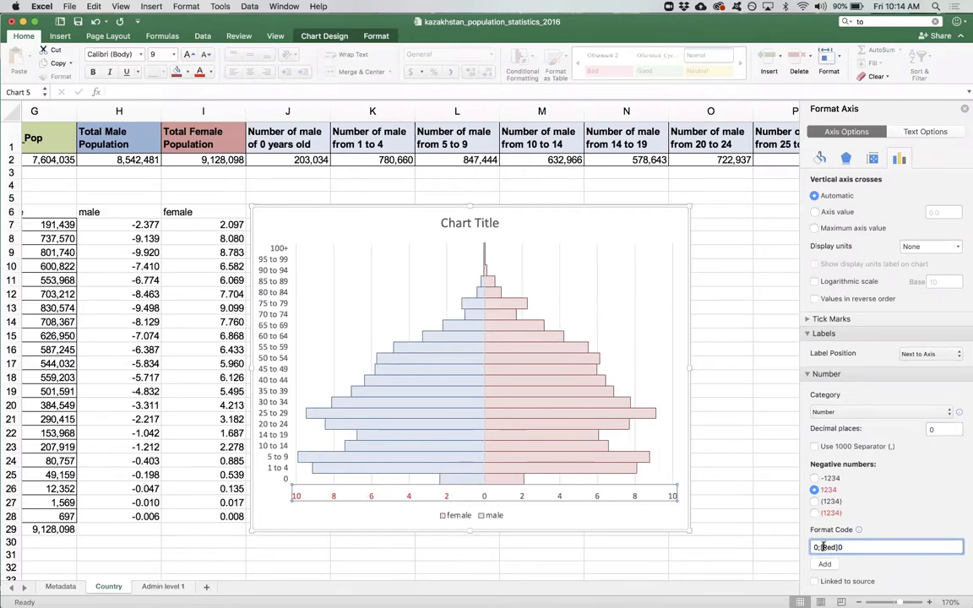
double_click(832, 546)
text(Black)
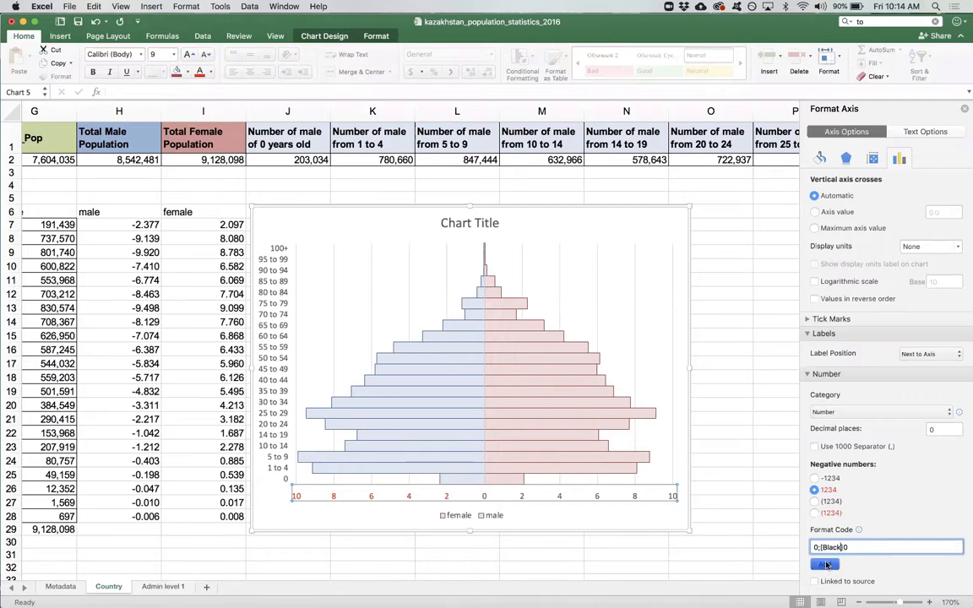
click(824, 565)
click(735, 462)
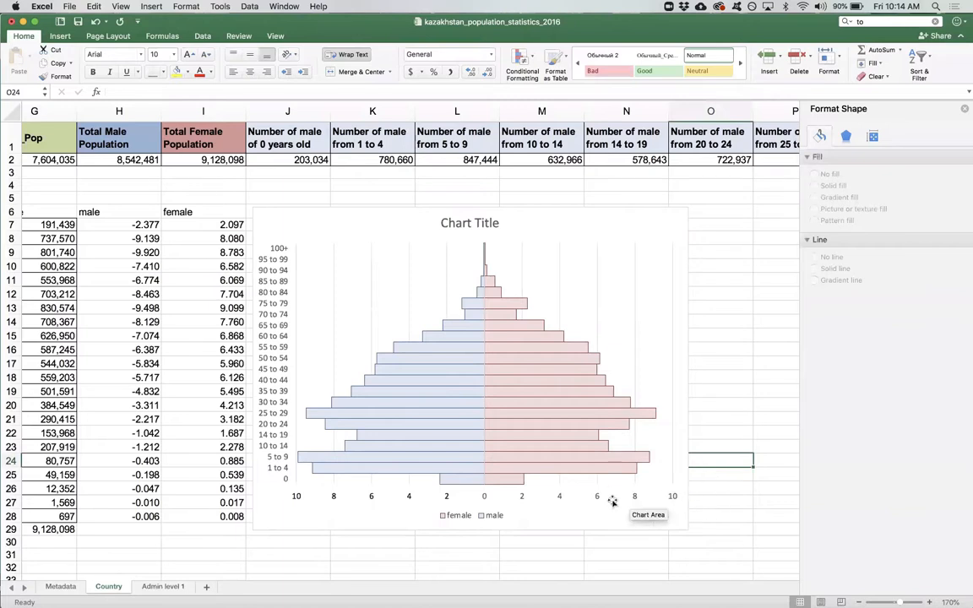
click(499, 517)
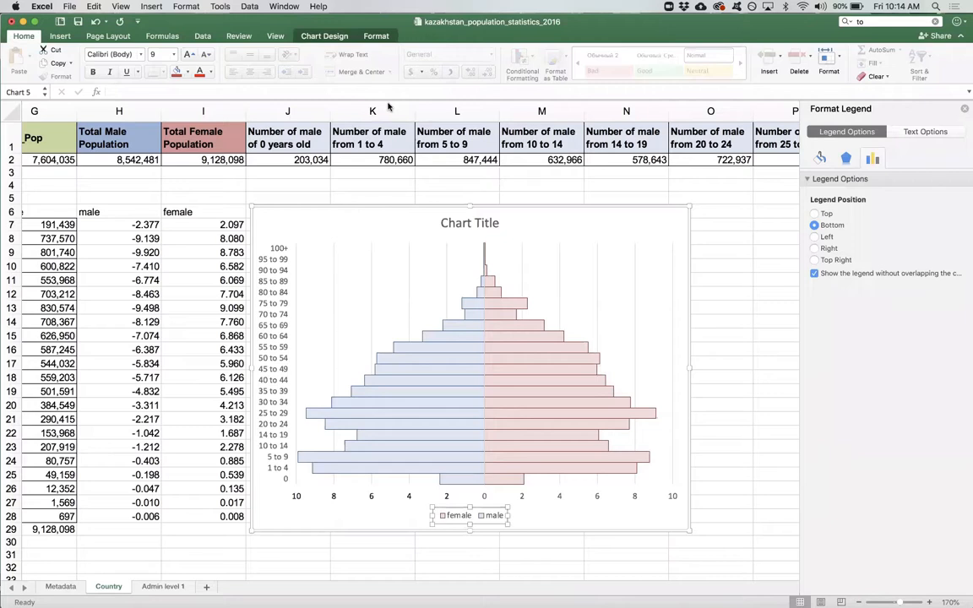
click(731, 395)
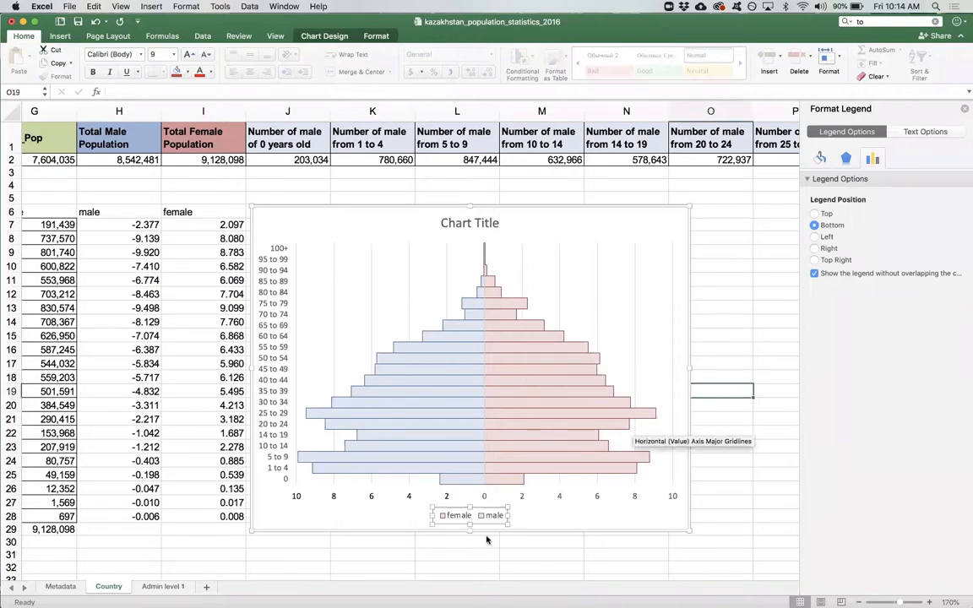
- Open the chart legend's formatting options and set the legend position to Top Right
click(560, 495)
click(501, 522)
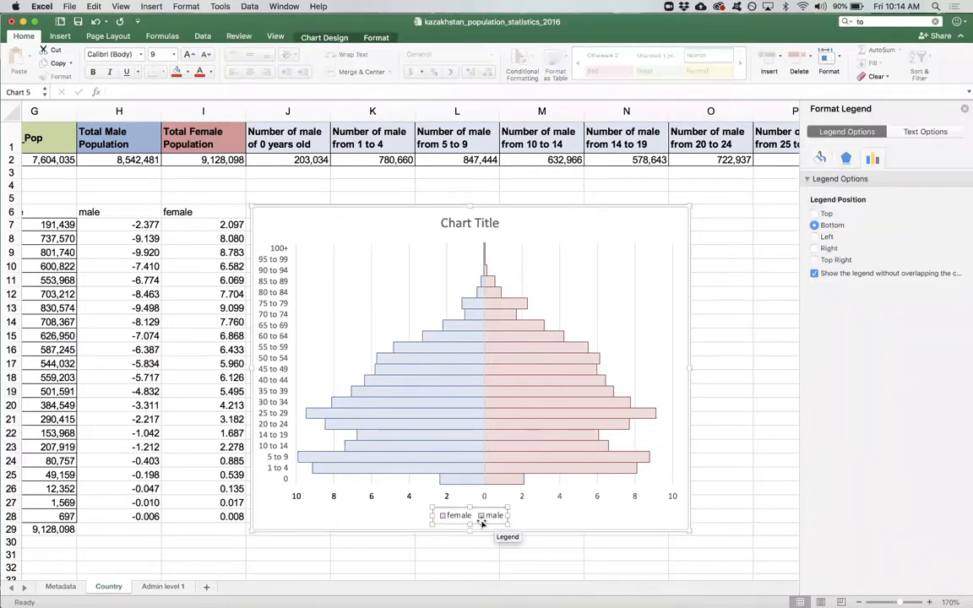
click(490, 516)
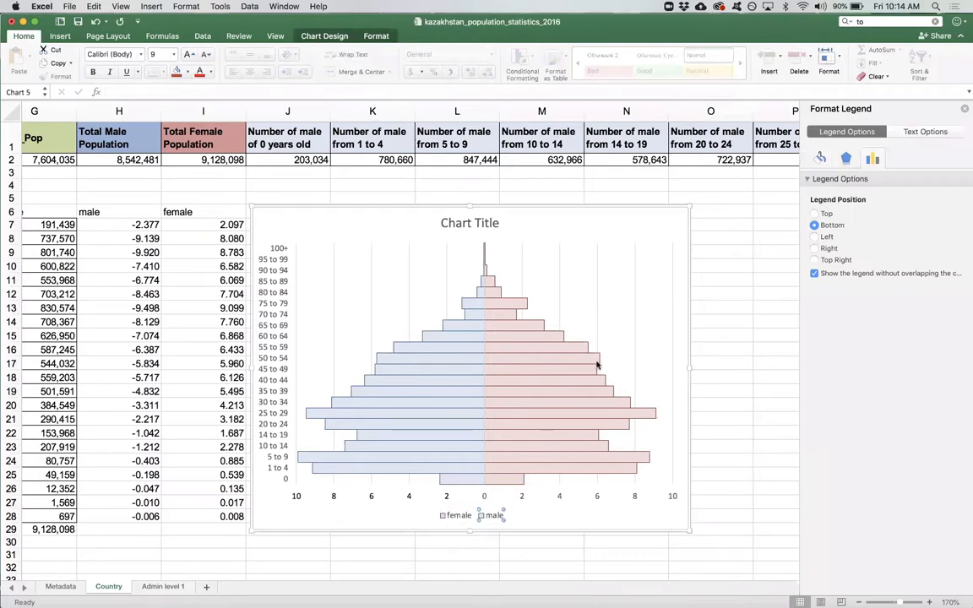
click(452, 515)
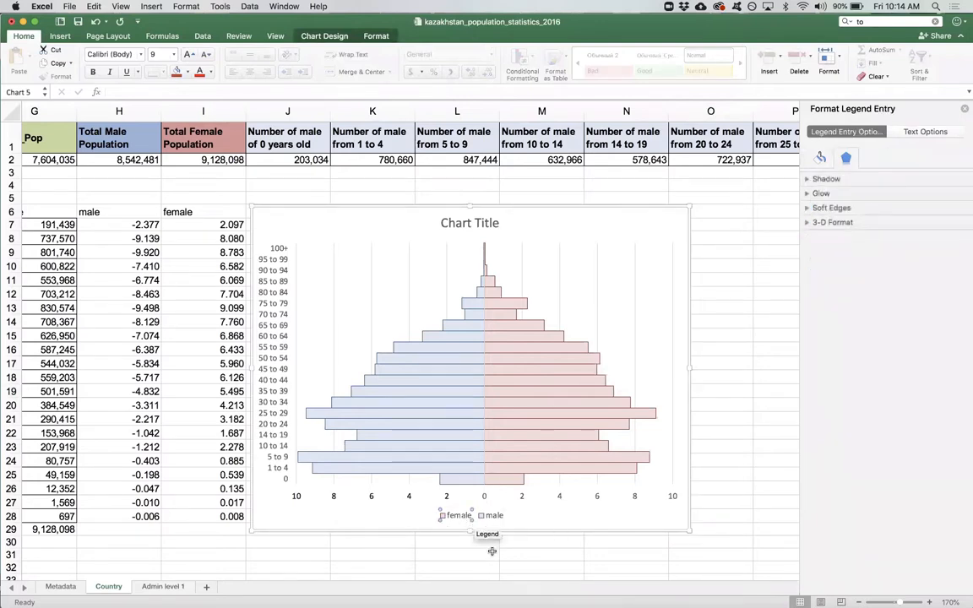
click(485, 516)
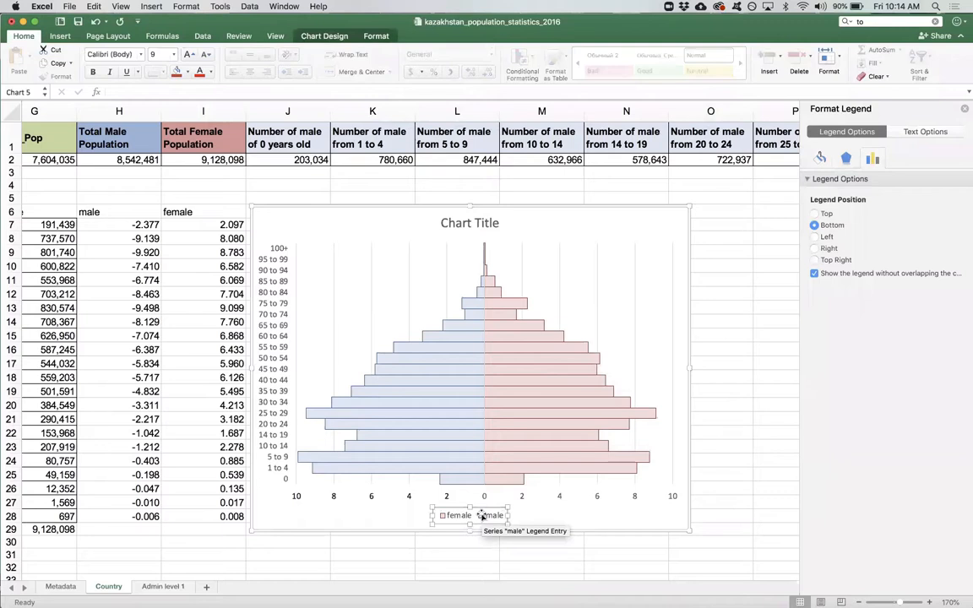
right_click(482, 515)
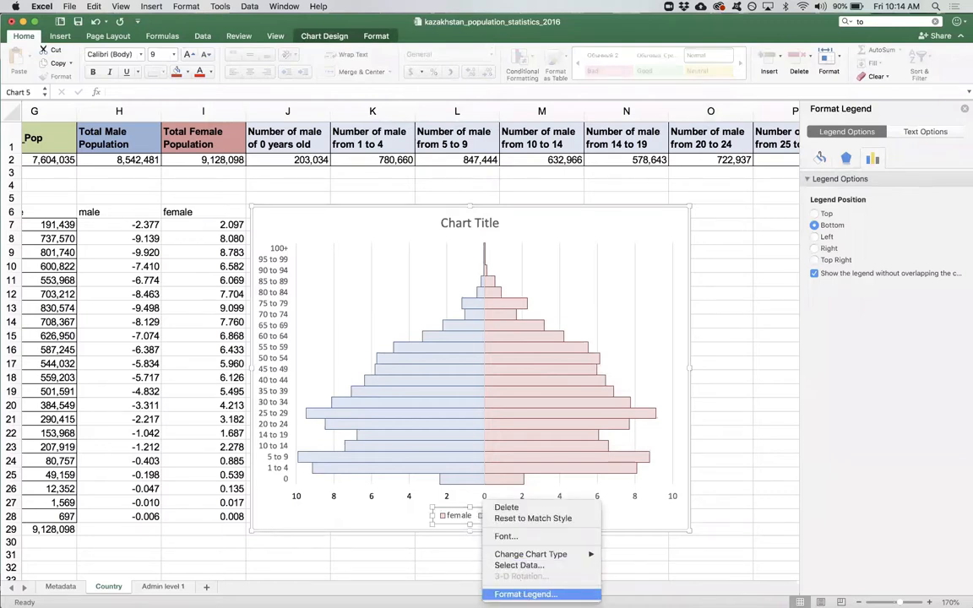
click(524, 594)
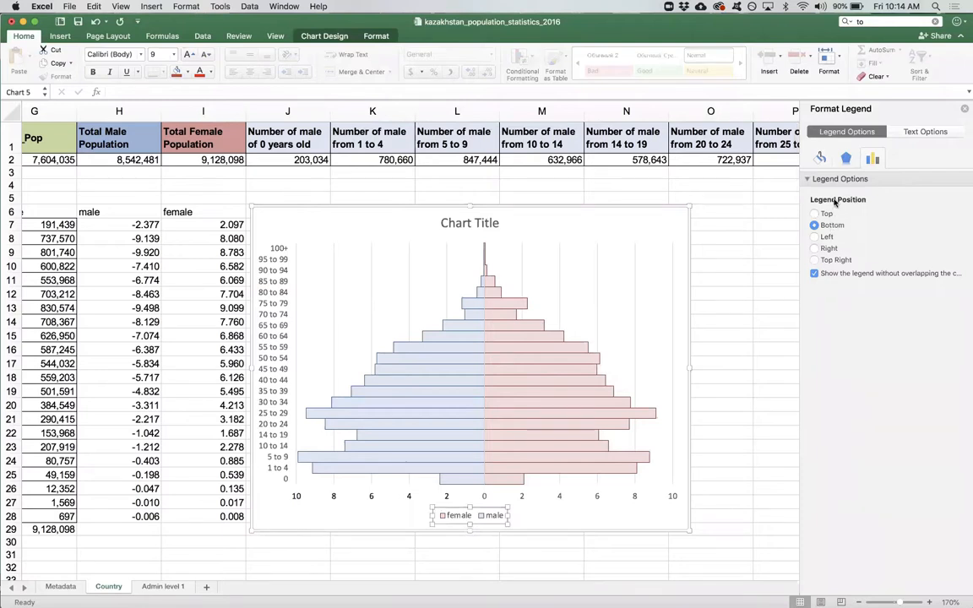
click(814, 261)
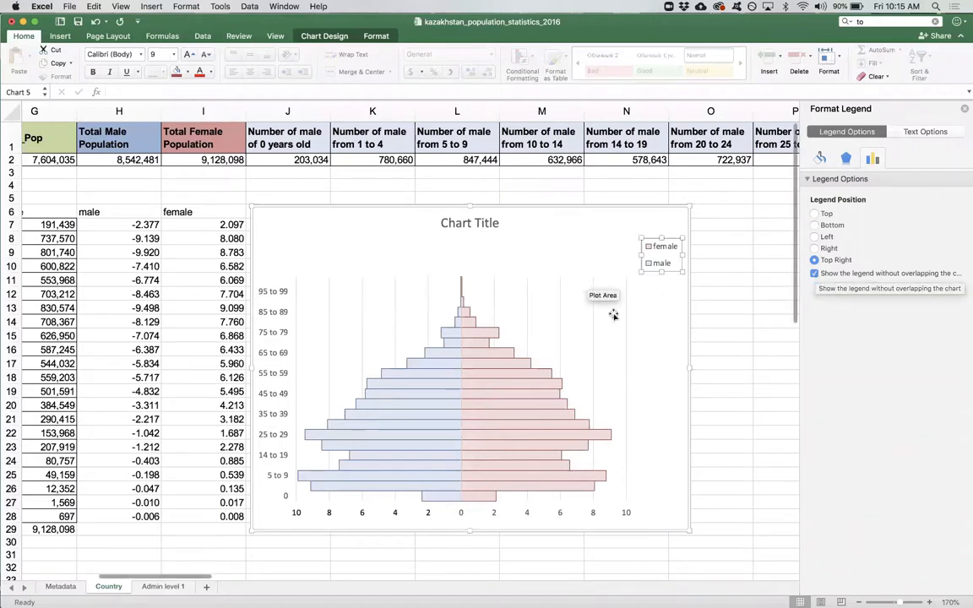
- Allow the legend to overlap the chart and move it inside the plot area, in the empty space beside the pyramid's female side
click(814, 274)
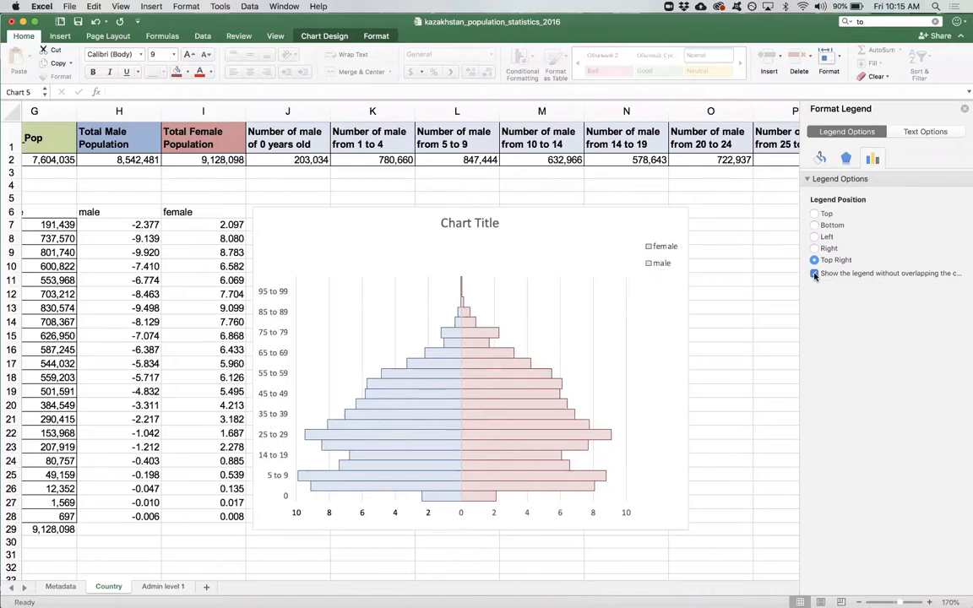
click(662, 247)
click(669, 239)
drag(669, 239, 640, 245)
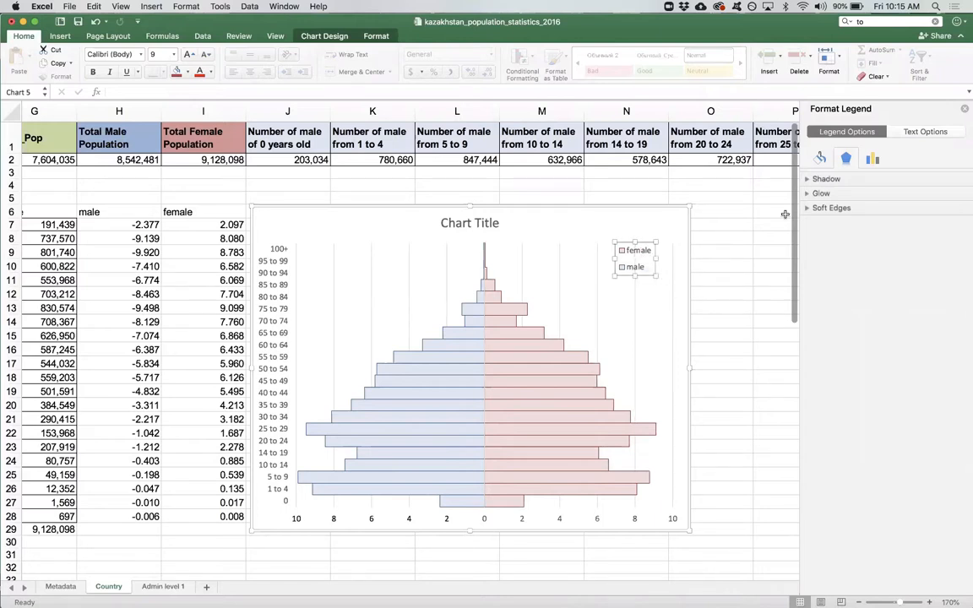
- Give the legend a solid white fill so the gridlines behind it are covered
click(821, 157)
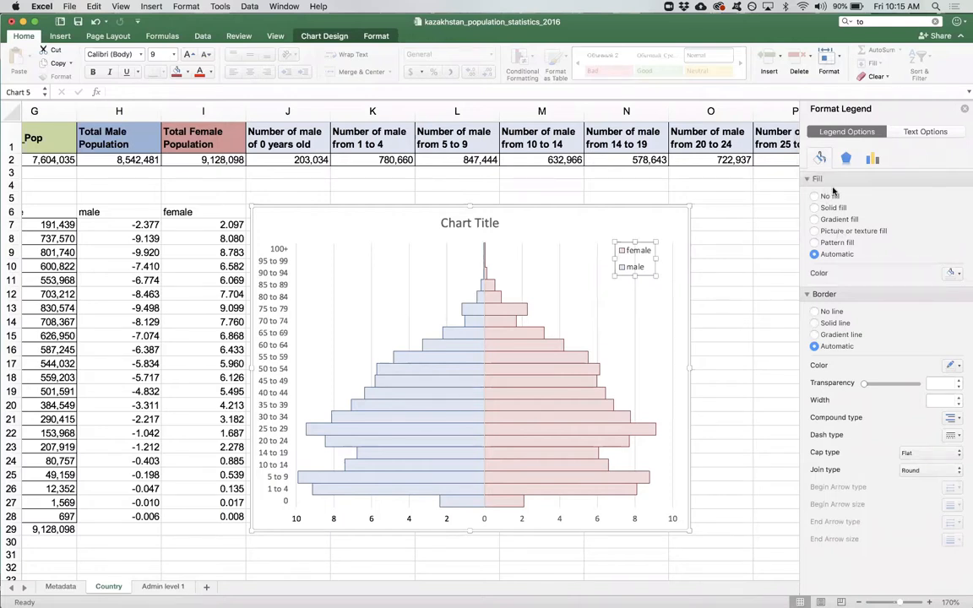
click(951, 273)
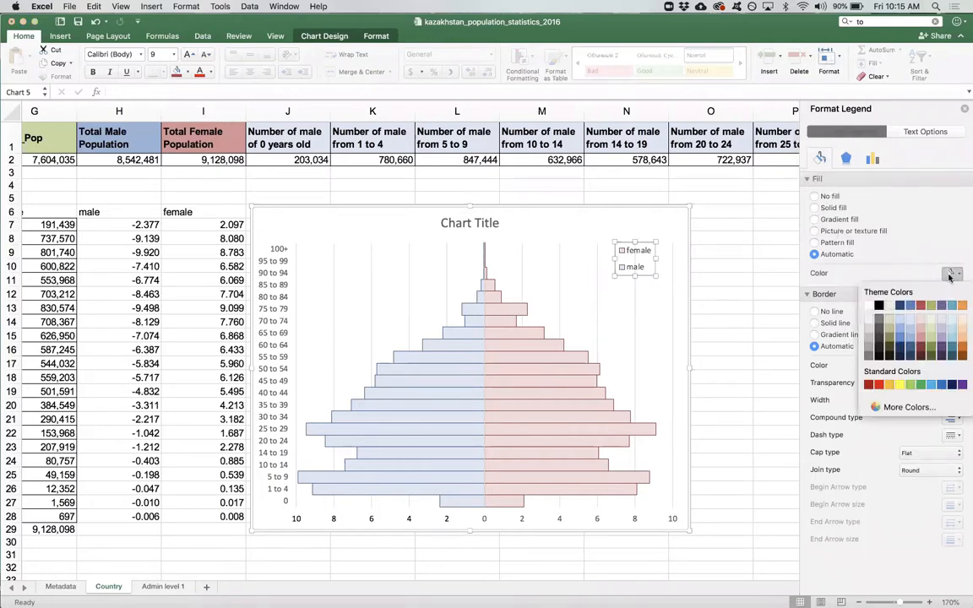
click(870, 306)
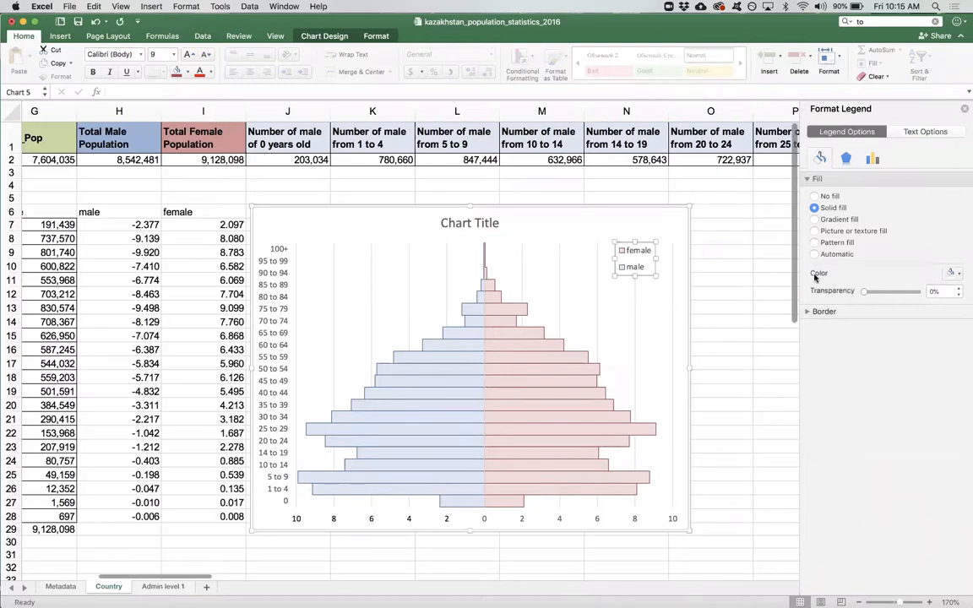
click(745, 276)
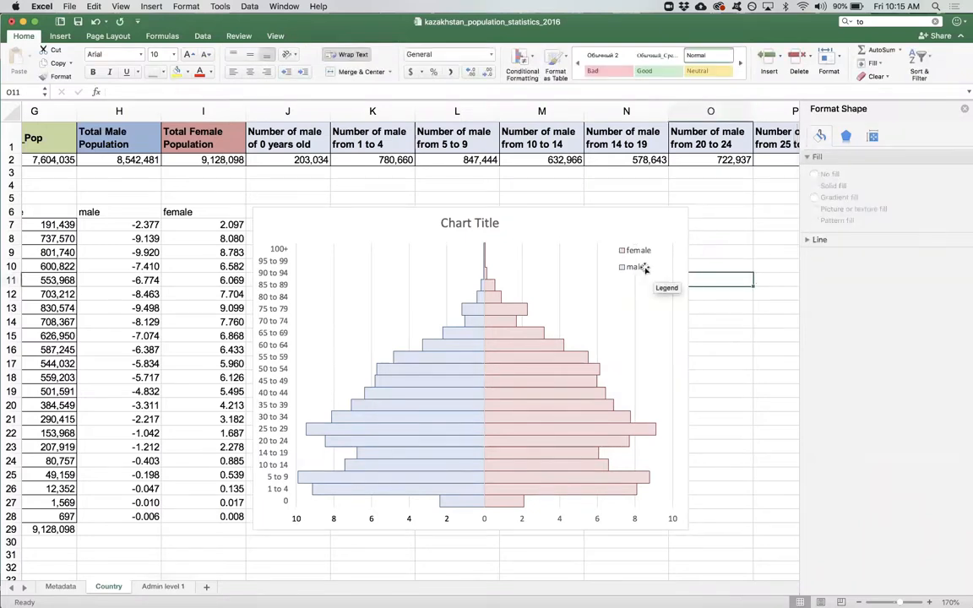
mouse_move(567, 395)
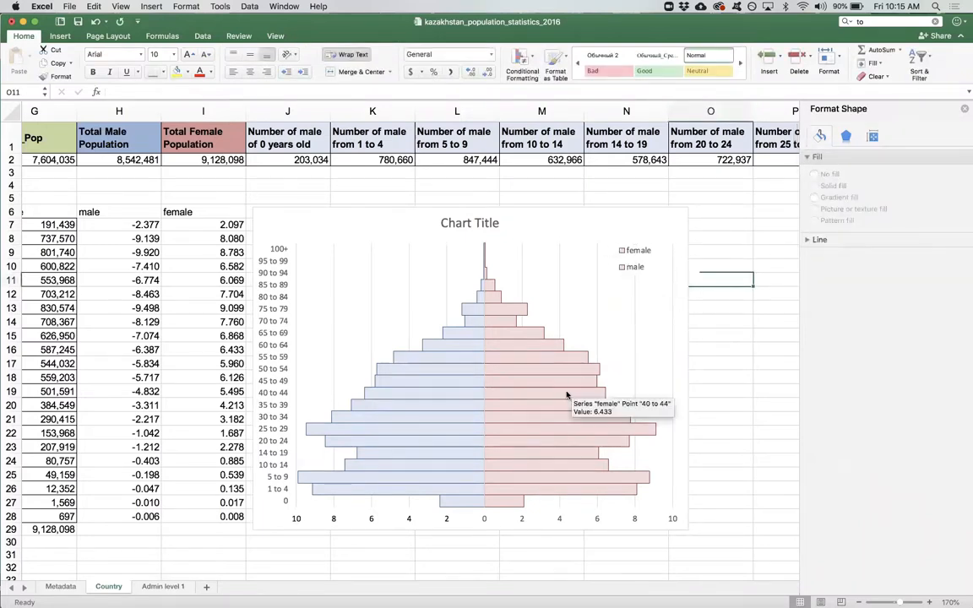
- Replace the placeholder chart title with "Kazakhstan 2016 Population Pyramid"
click(465, 225)
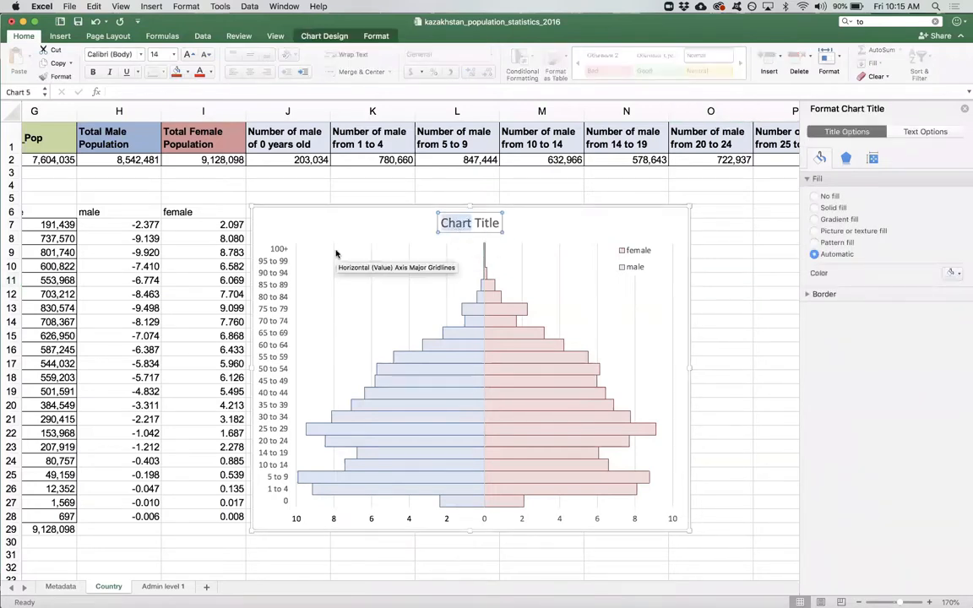
scroll(336, 254, left, 10)
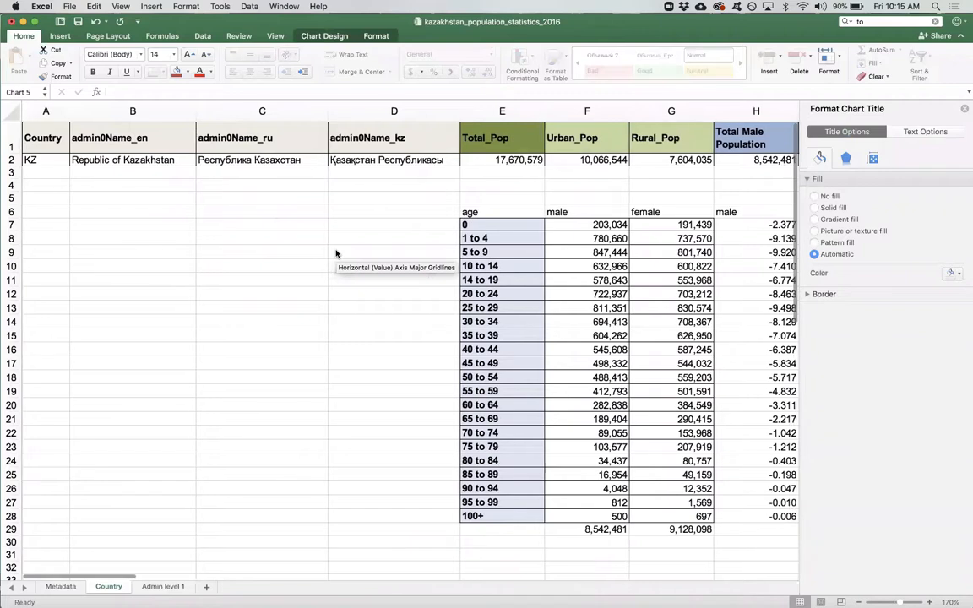
scroll(336, 255, right, 5)
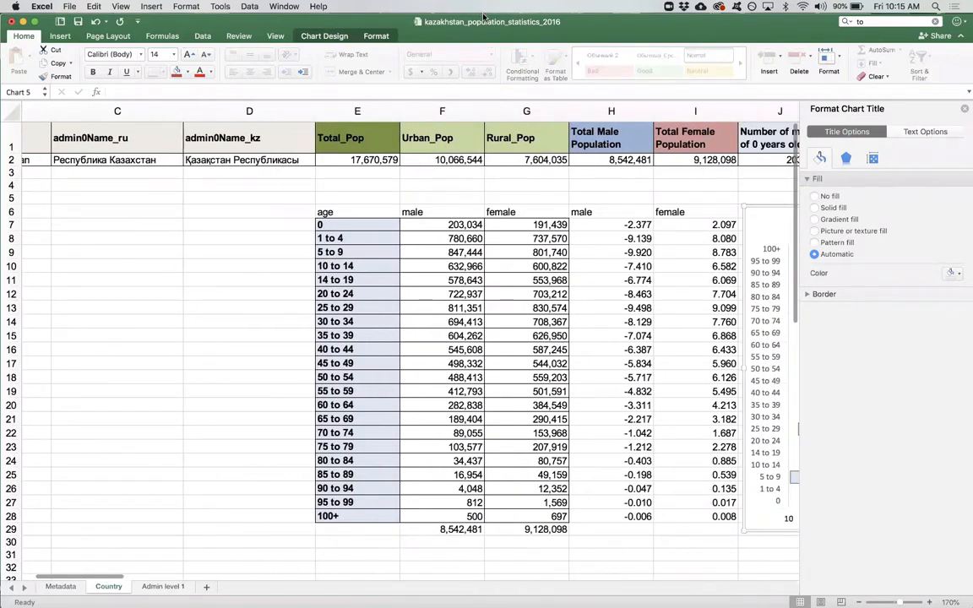
scroll(451, 225, right, 8)
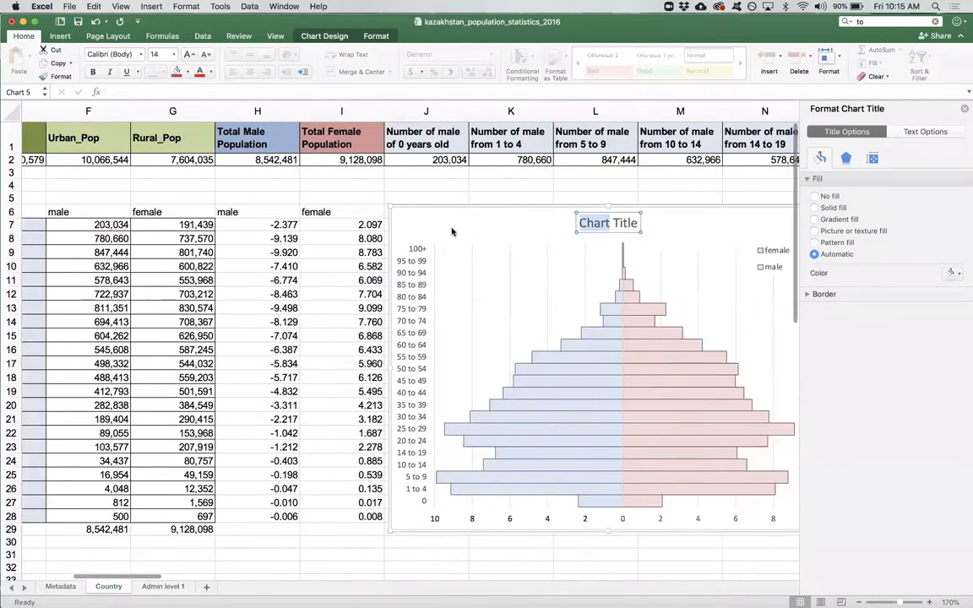
drag(463, 222, 494, 221)
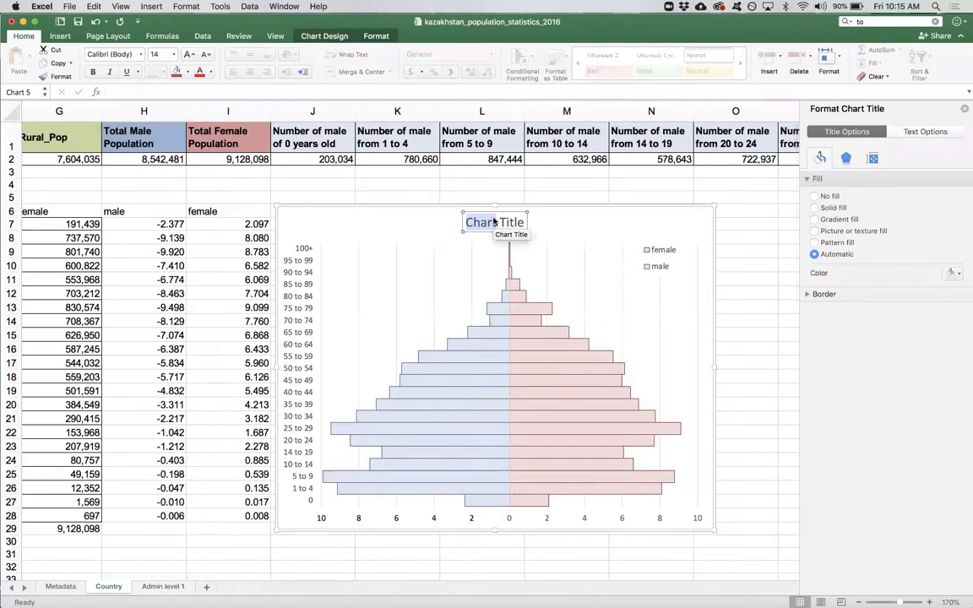
triple_click(476, 223)
text(Ka)
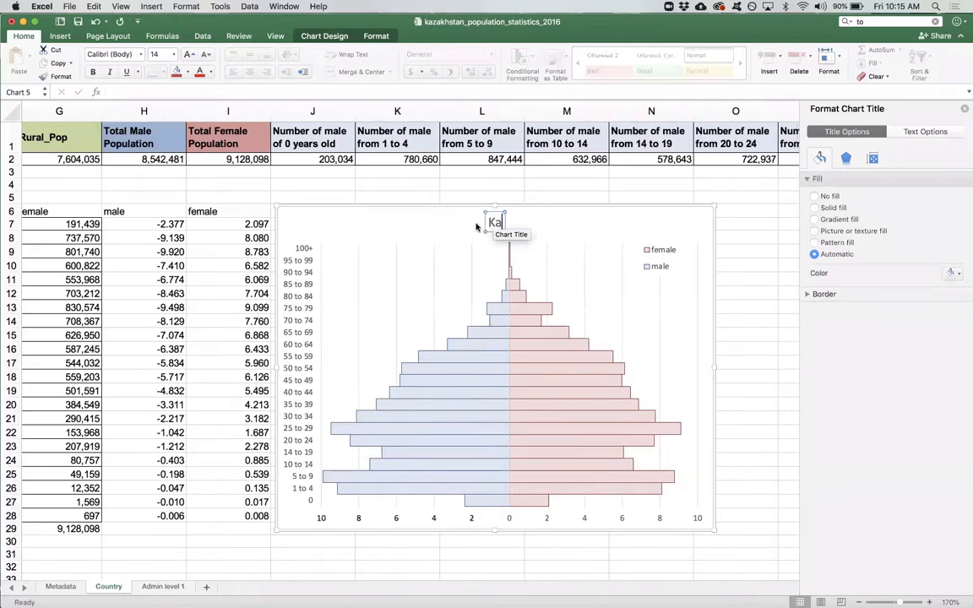
text(zak)
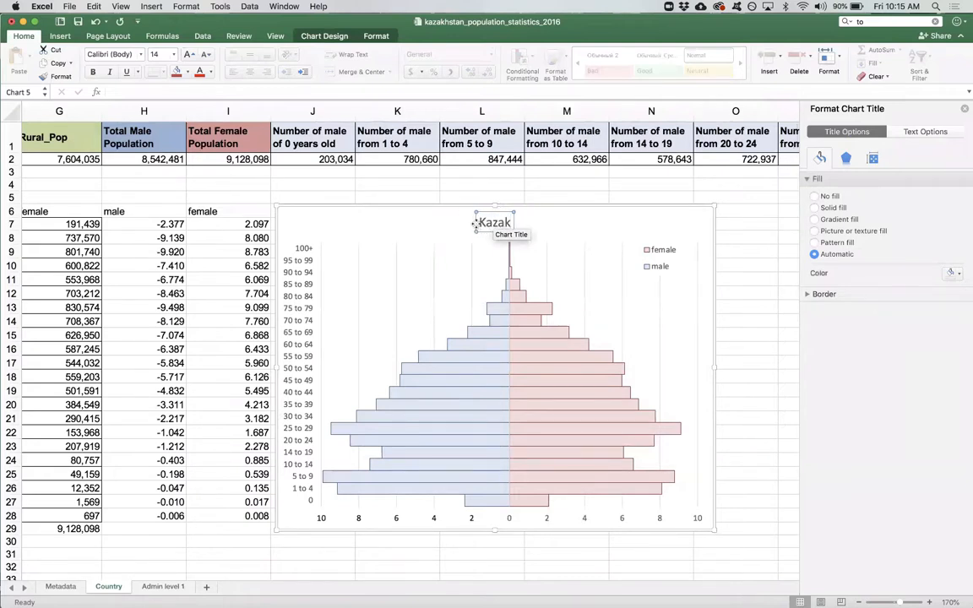
text(hsrtan)
key(BackSpace)
key(BackSpace)
key(BackSpace)
key(BackSpace)
text(tan)
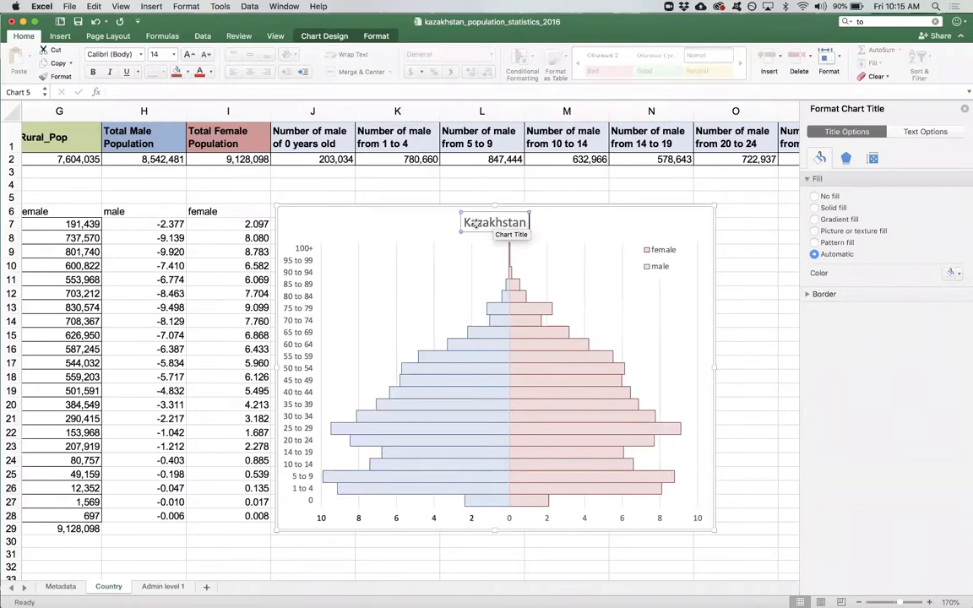
text( 2016 Population)
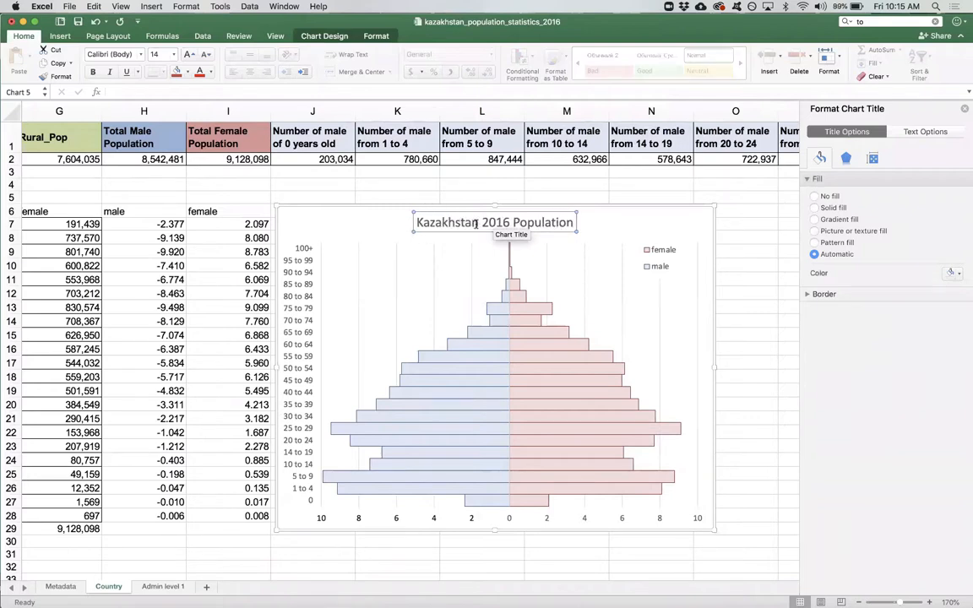
text( Pyramid)
click(743, 292)
- Add a primary vertical axis title to the chart reading "Age group"
click(302, 408)
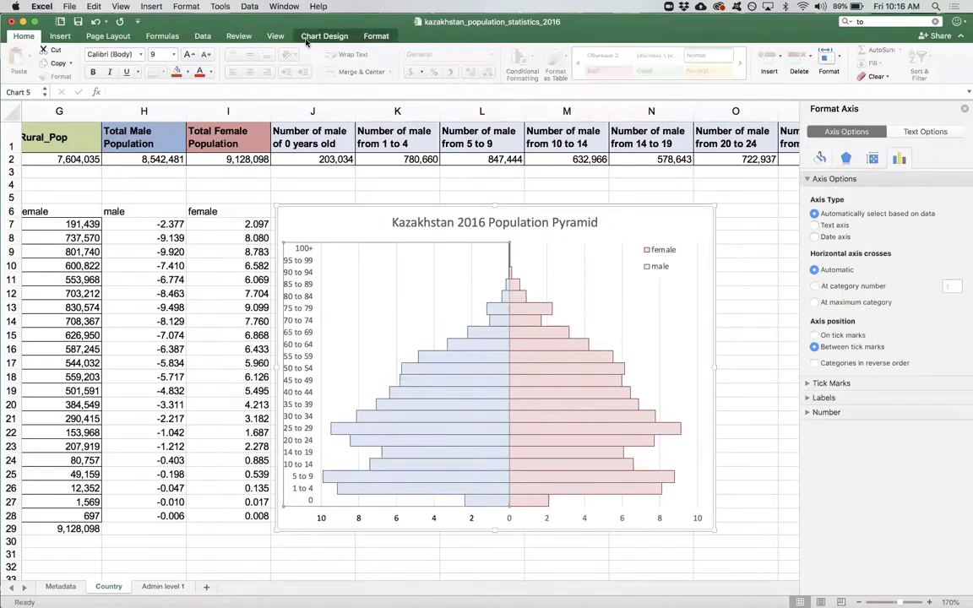
click(306, 38)
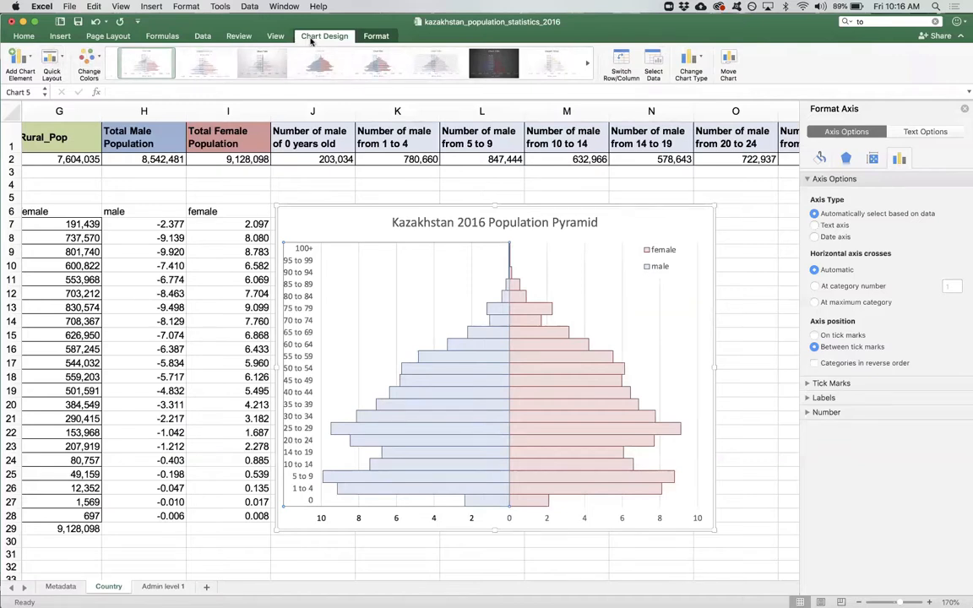
click(26, 59)
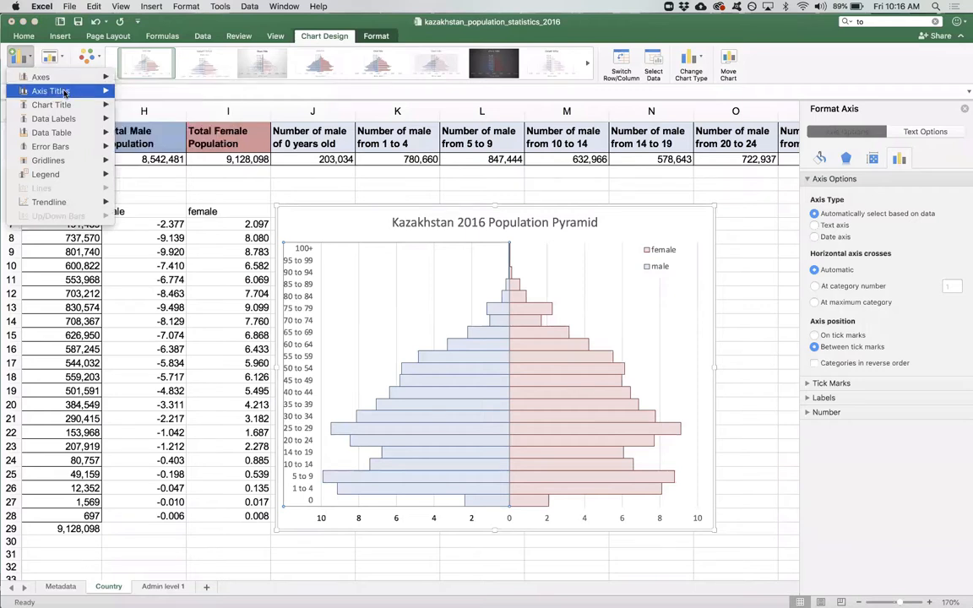
mouse_move(59, 87)
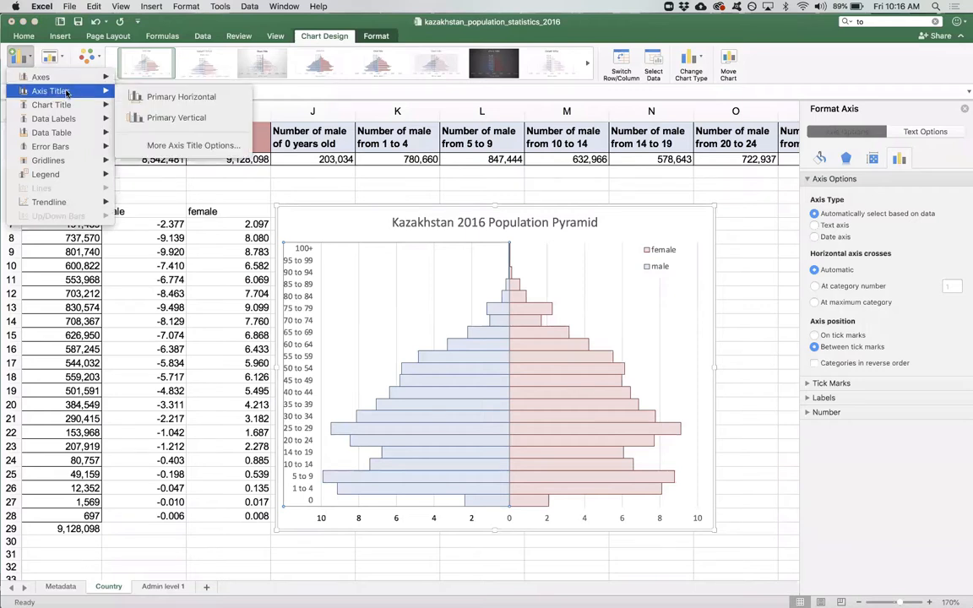
click(180, 118)
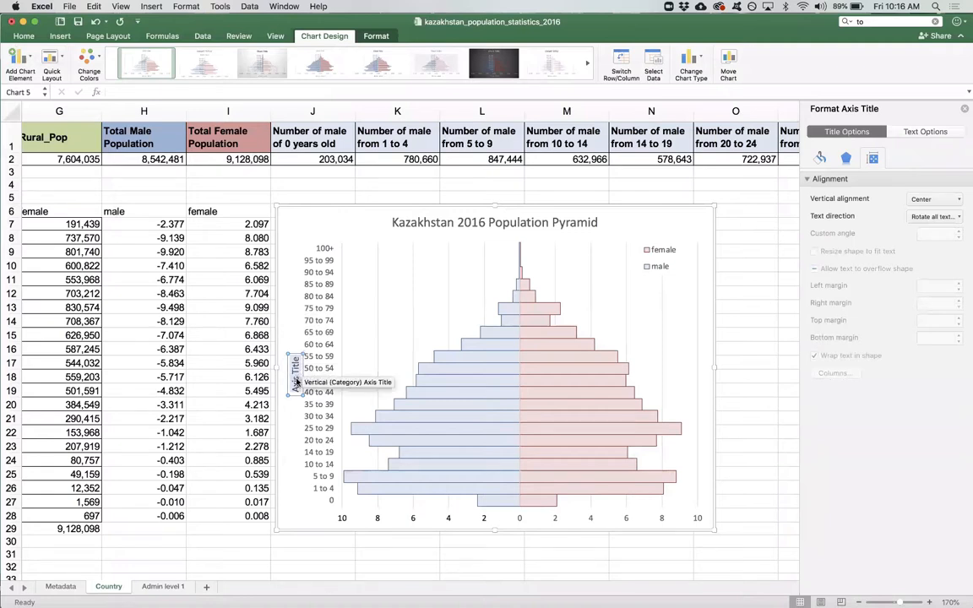
text(Age Group)
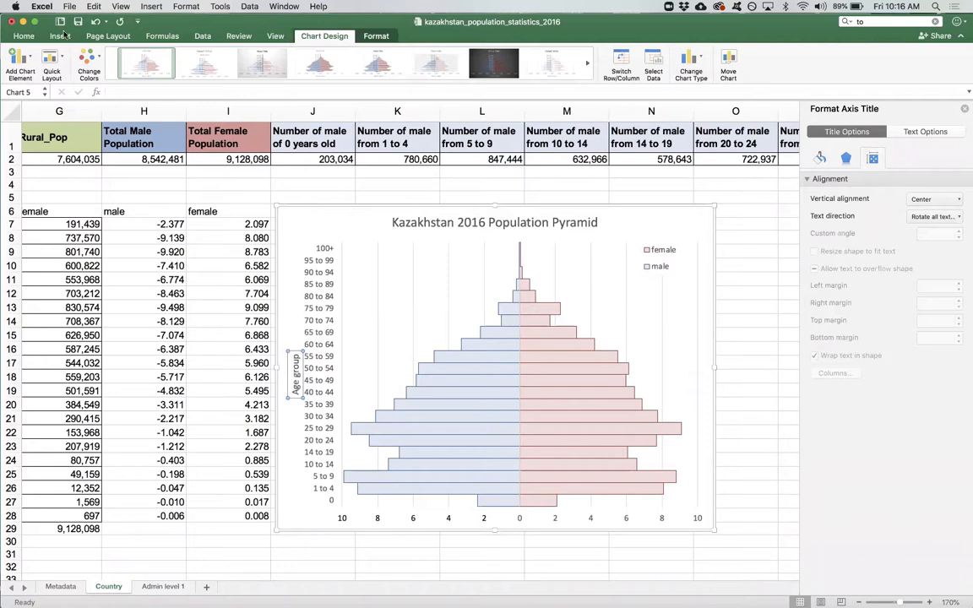
- Remove the primary vertical axis title from the chart
click(21, 58)
mouse_move(63, 90)
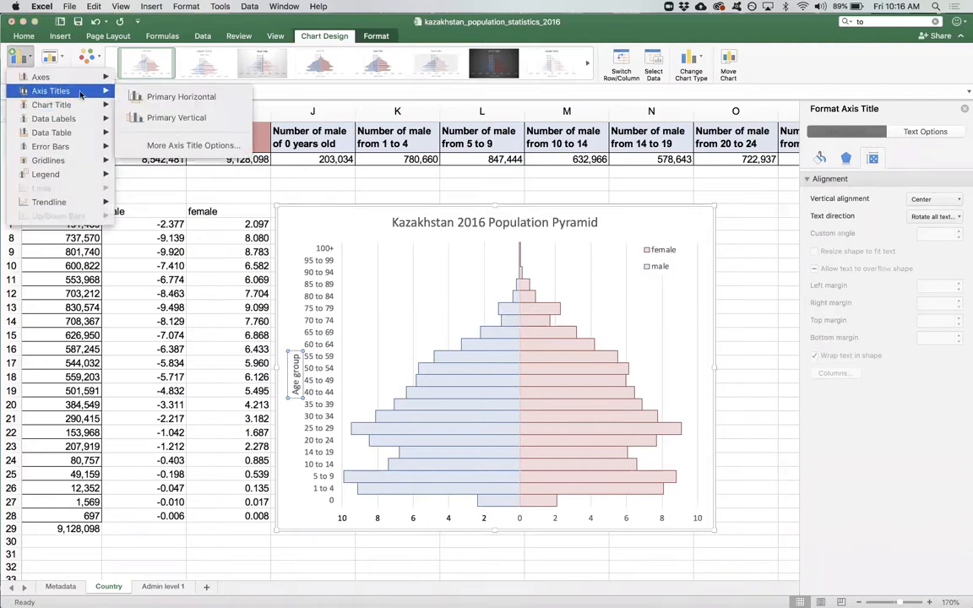
click(132, 118)
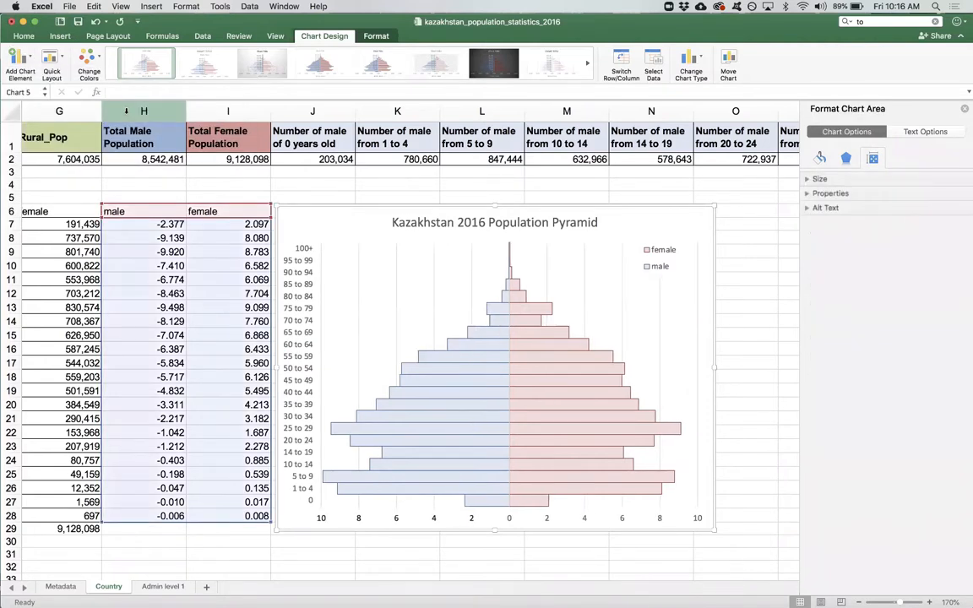
- Restore the primary vertical axis title and enter "Age group" as its text
click(43, 61)
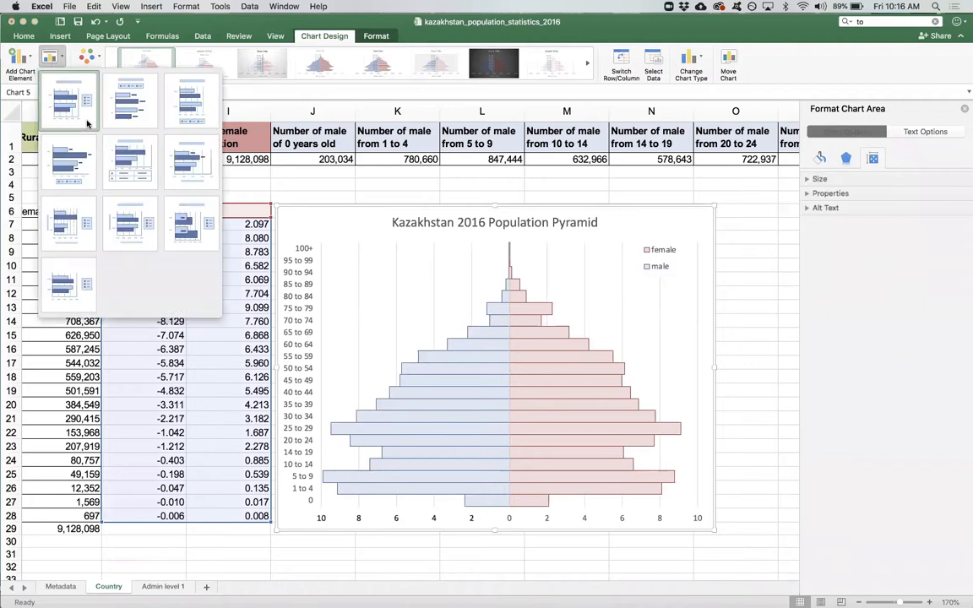
click(19, 59)
click(18, 60)
click(19, 59)
click(18, 59)
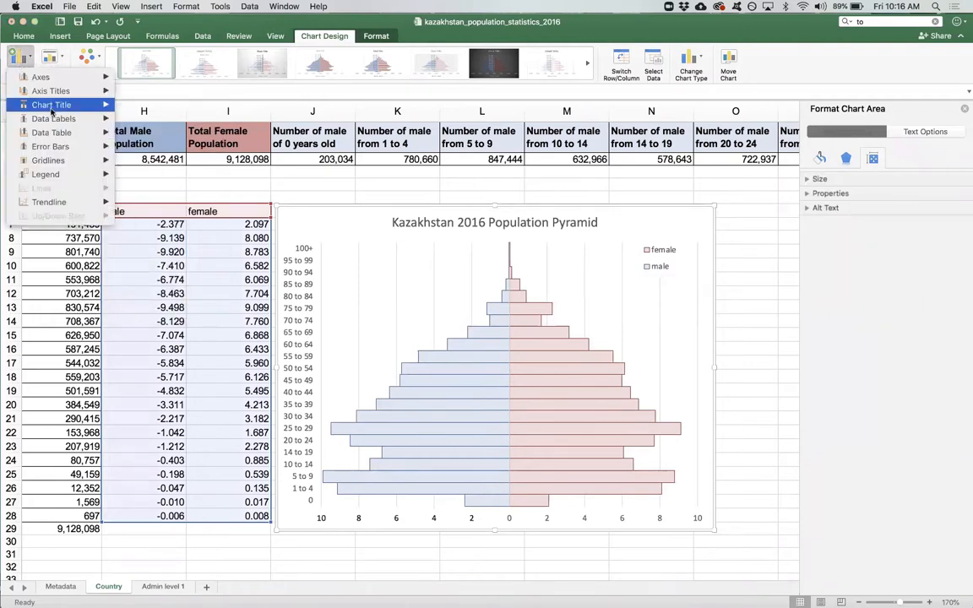
mouse_move(51, 90)
click(144, 115)
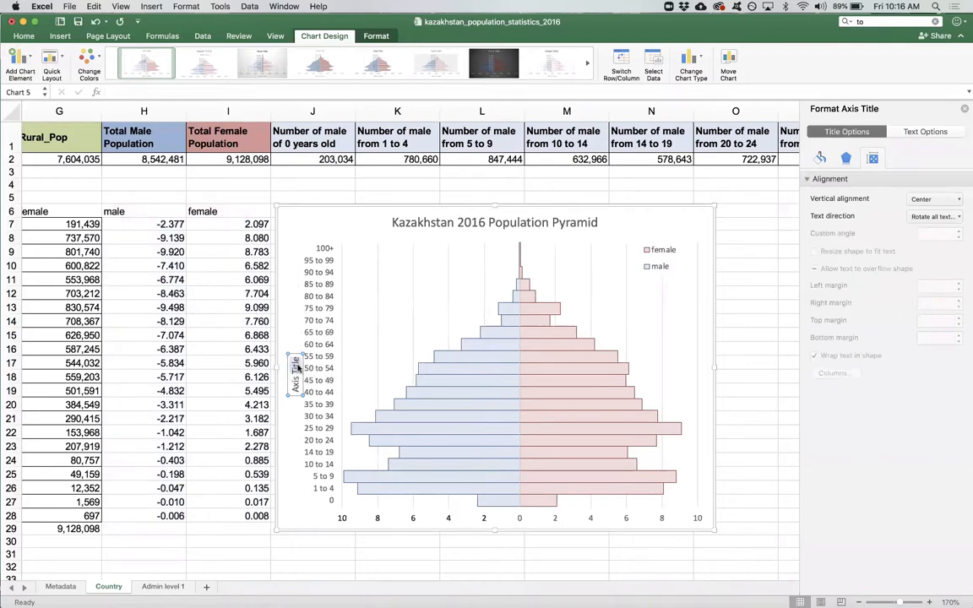
text(Age group)
- Add a primary horizontal axis title to the population pyramid reading "Percentage"
click(20, 61)
mouse_move(74, 104)
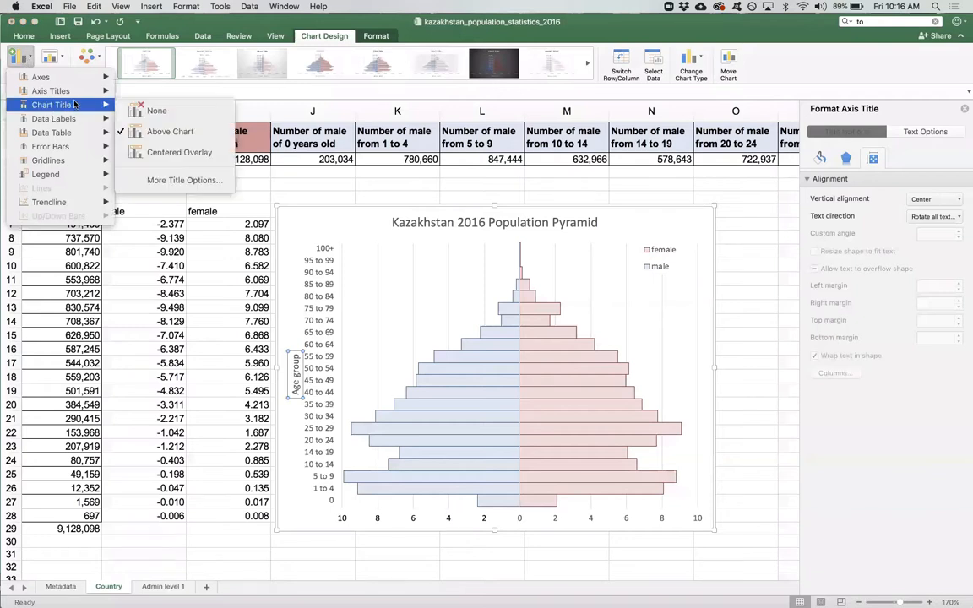
click(209, 97)
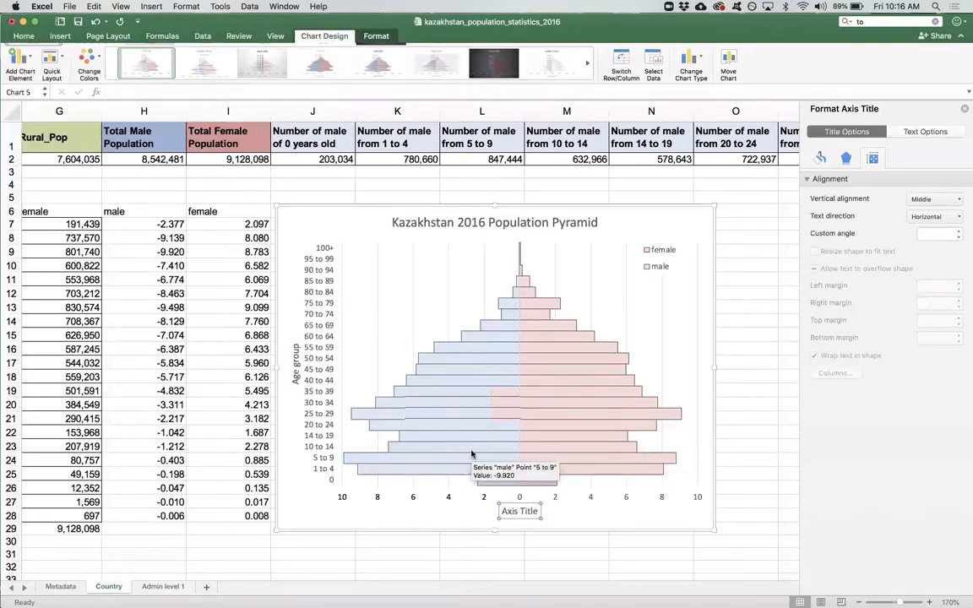
triple_click(519, 515)
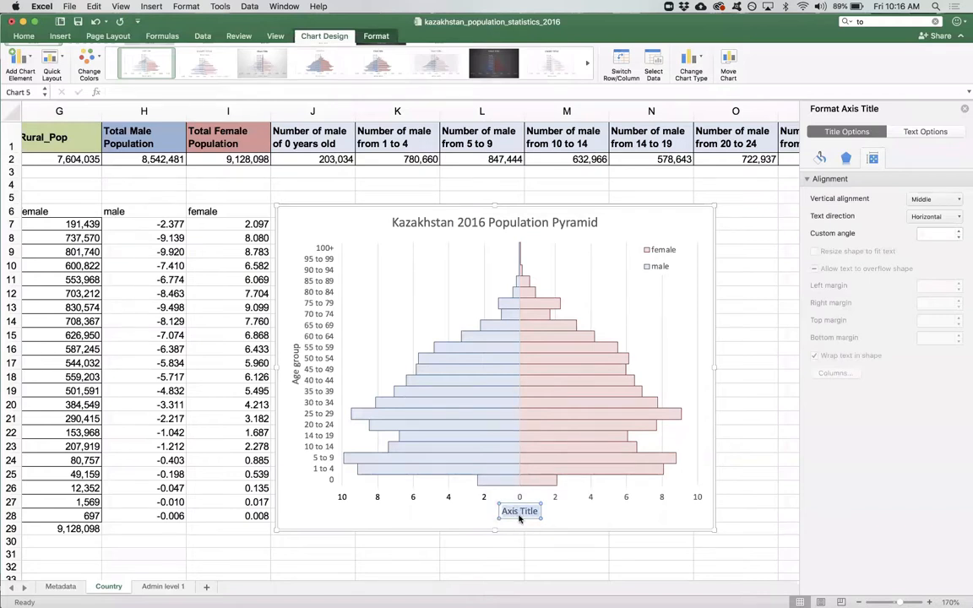
text(Percentage)
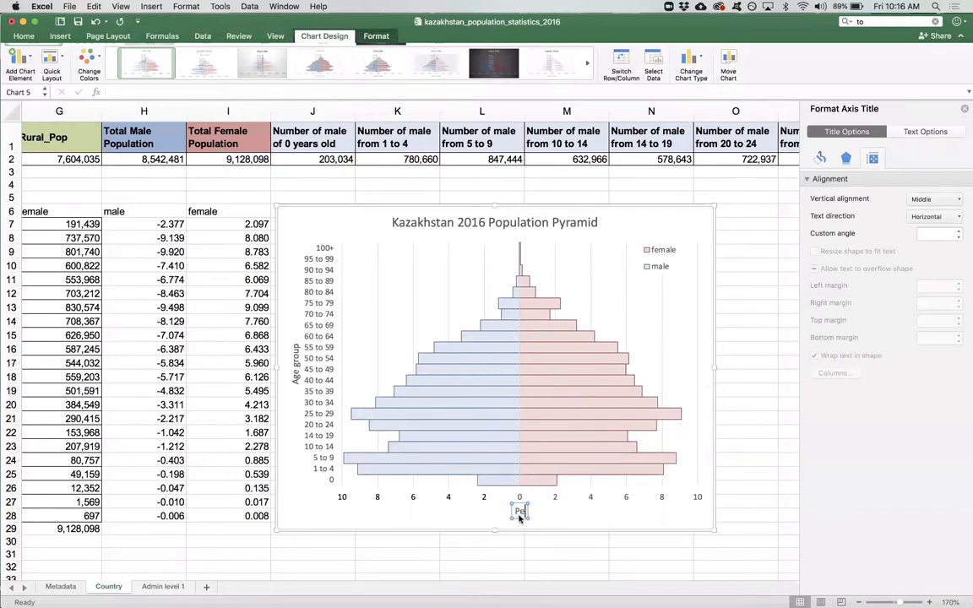
click(549, 540)
scroll(573, 555, right, 3)
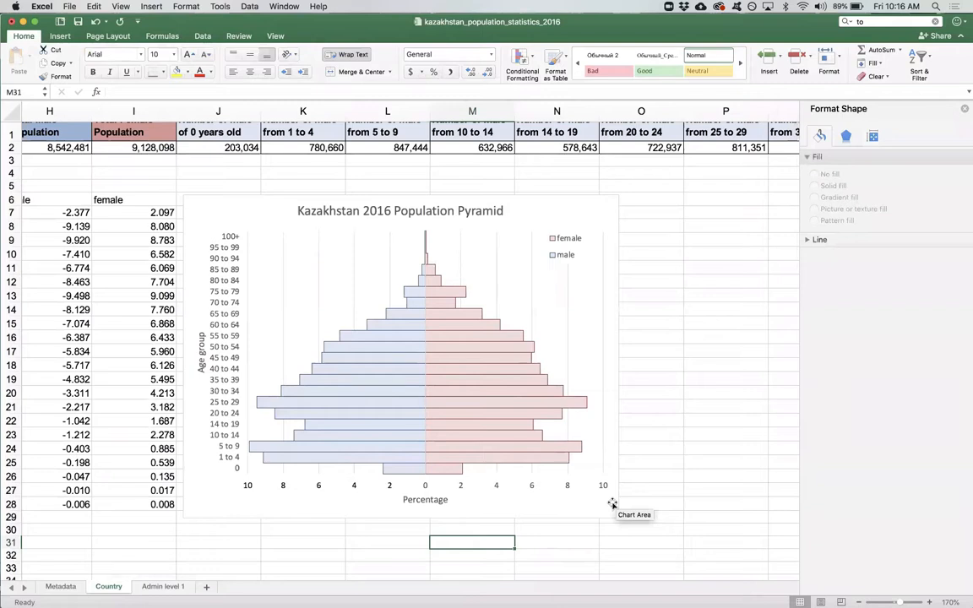
click(428, 484)
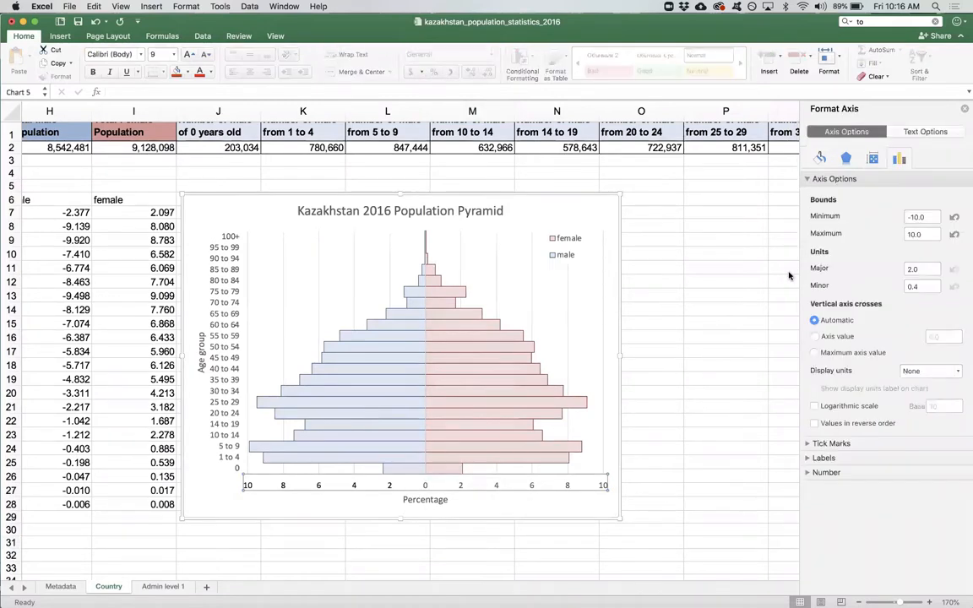
click(661, 392)
click(639, 403)
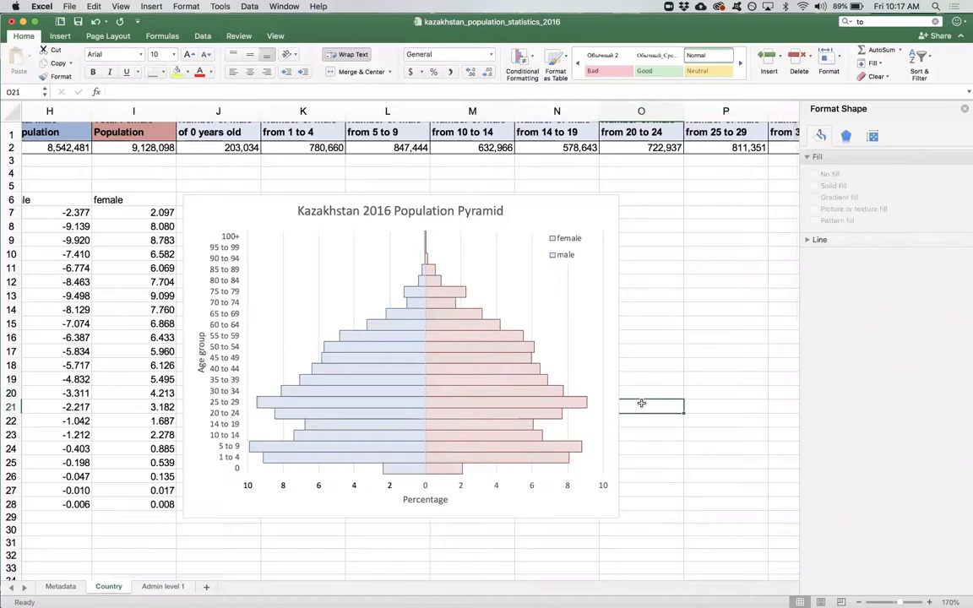
mouse_move(482, 408)
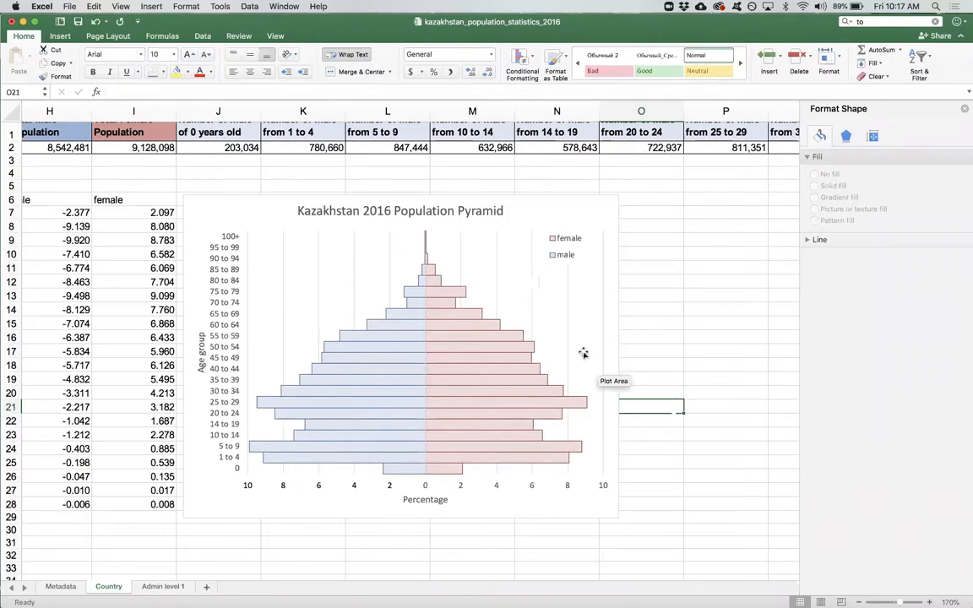
mouse_move(439, 306)
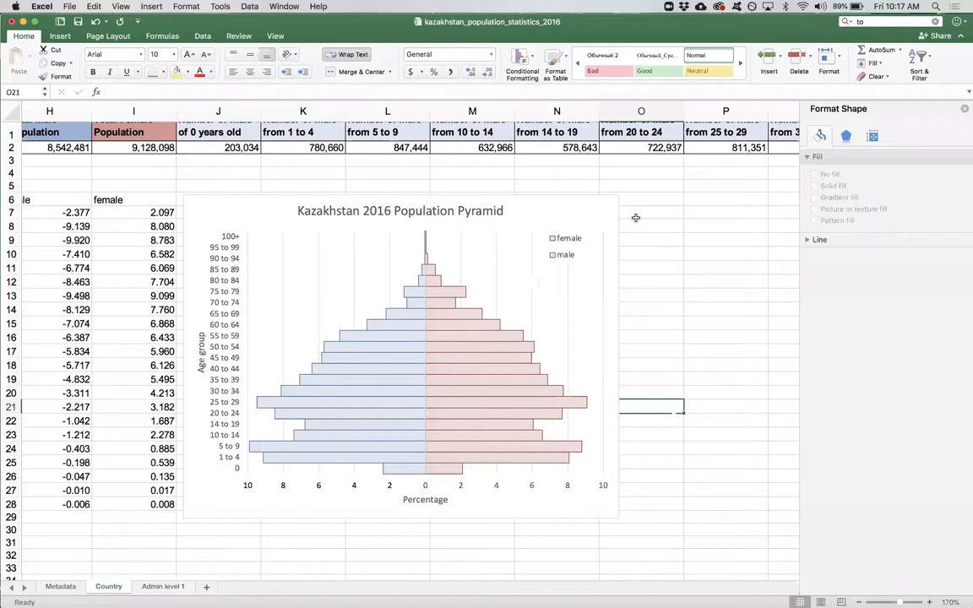
mouse_move(496, 384)
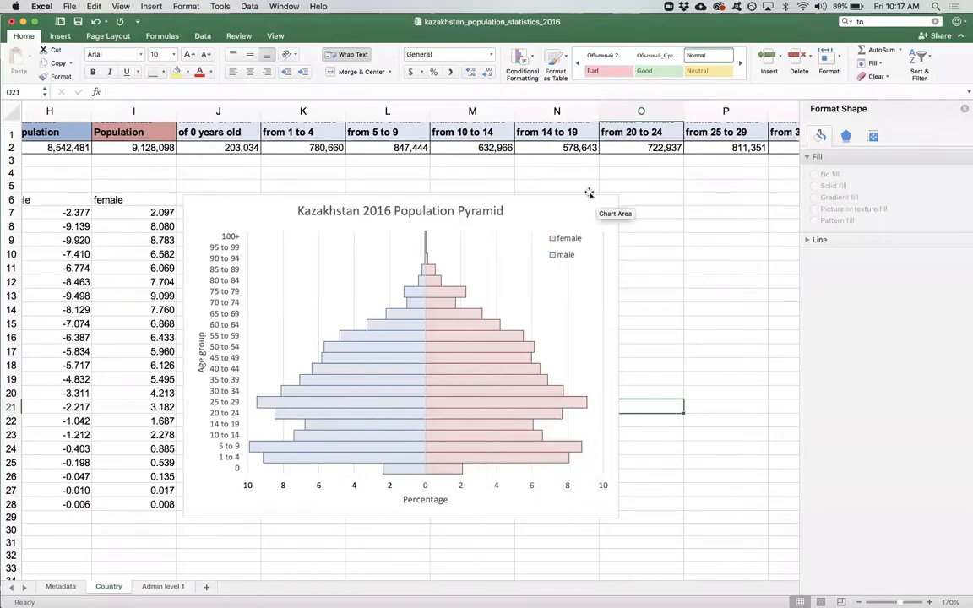
- Save the whole population pyramid chart as a PNG picture named Picture1.png on the Desktop
click(529, 206)
right_click(528, 206)
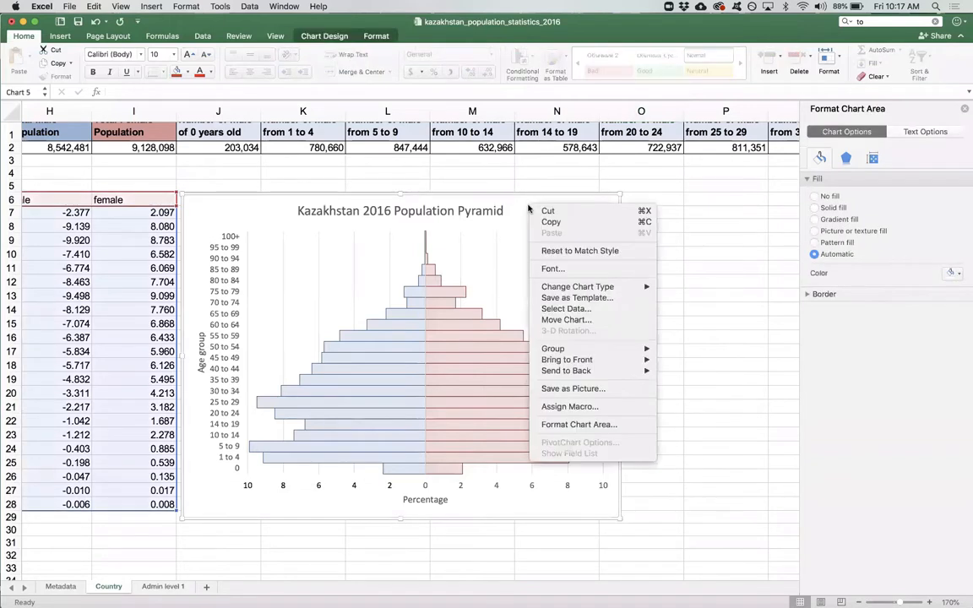
click(574, 390)
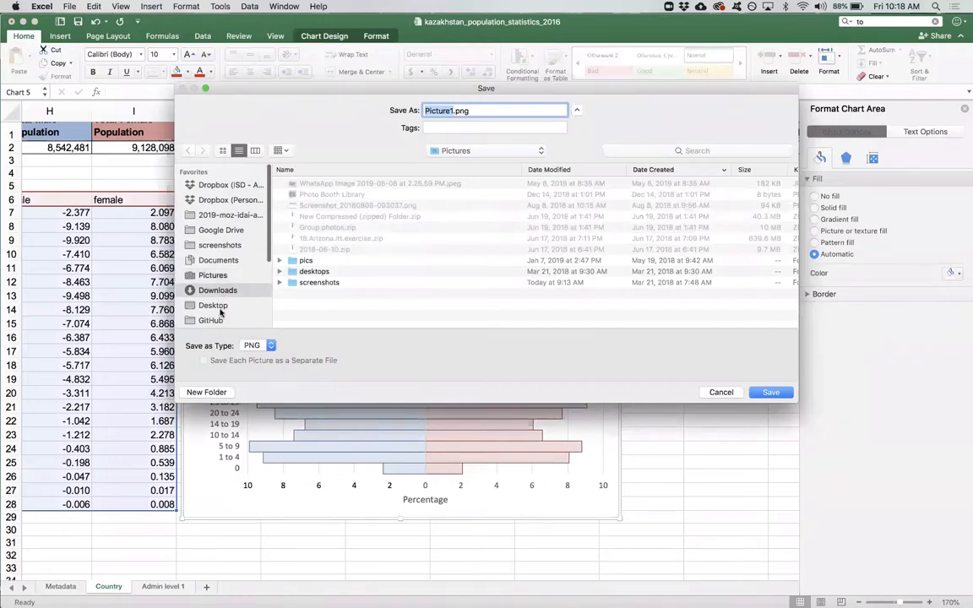
click(213, 305)
click(775, 392)
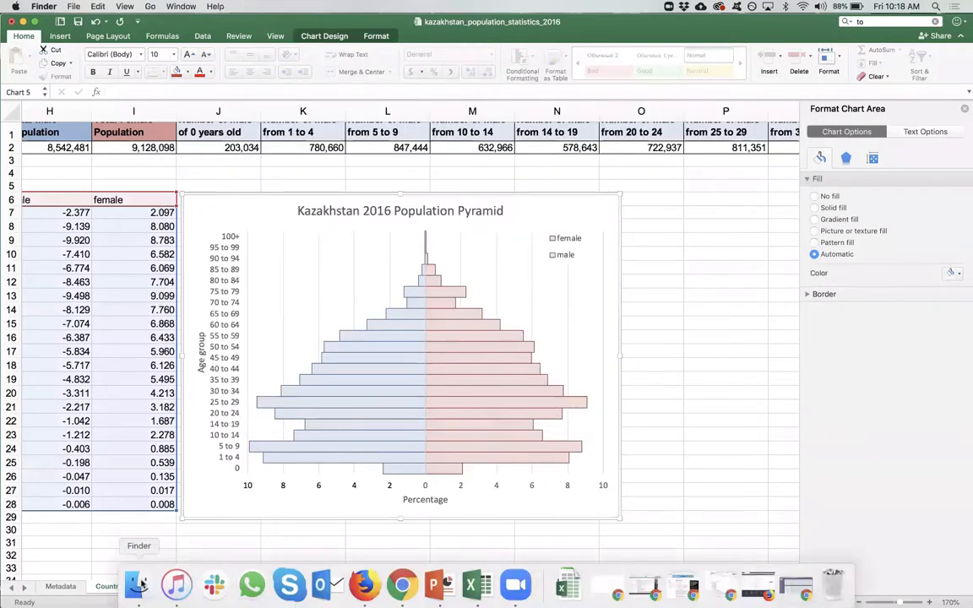
- Switch to Finder, open Picture1.png from the Desktop to check the exported chart, and return to the Excel workbook
click(139, 583)
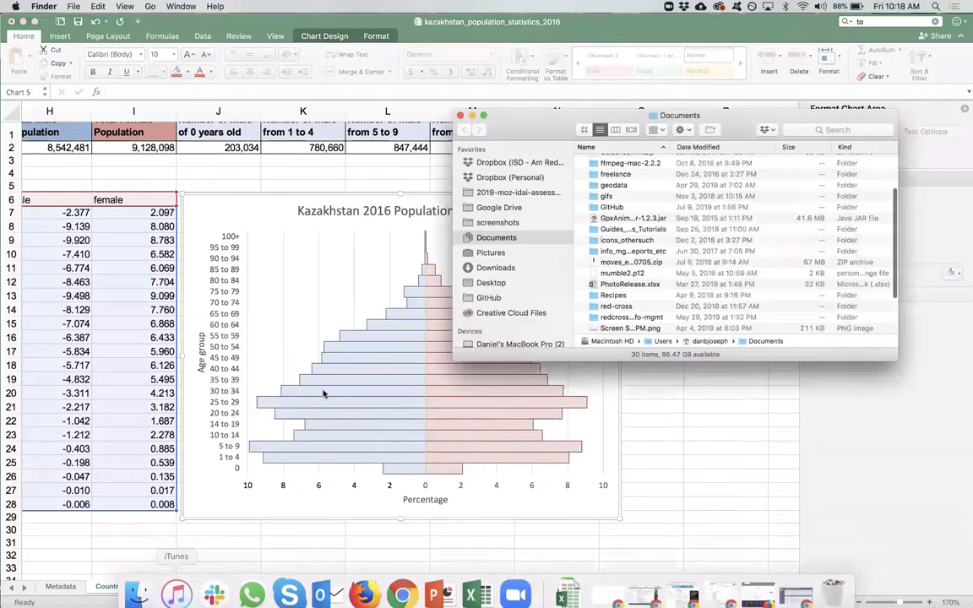
click(492, 283)
scroll(668, 203, down, 5)
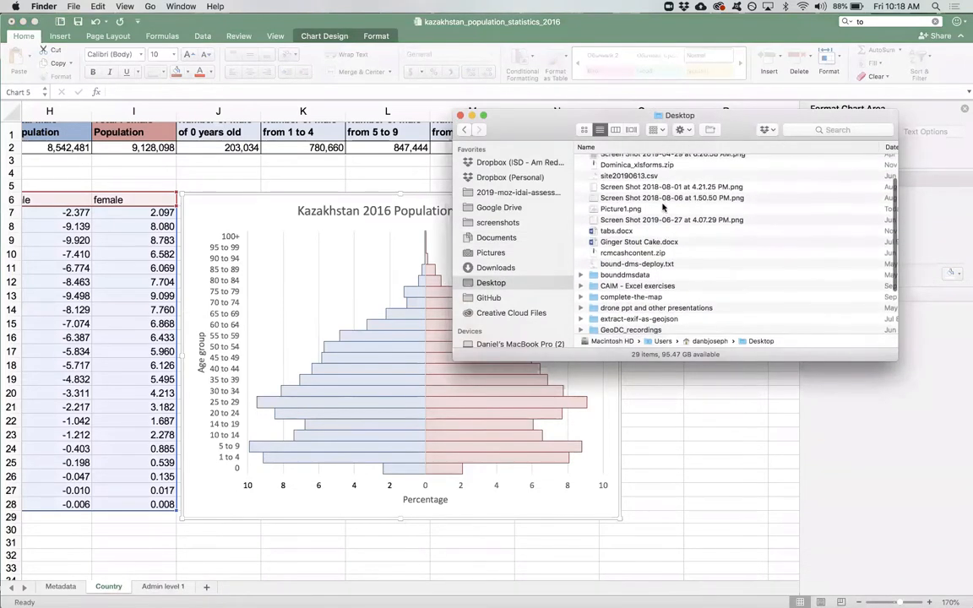
double_click(633, 209)
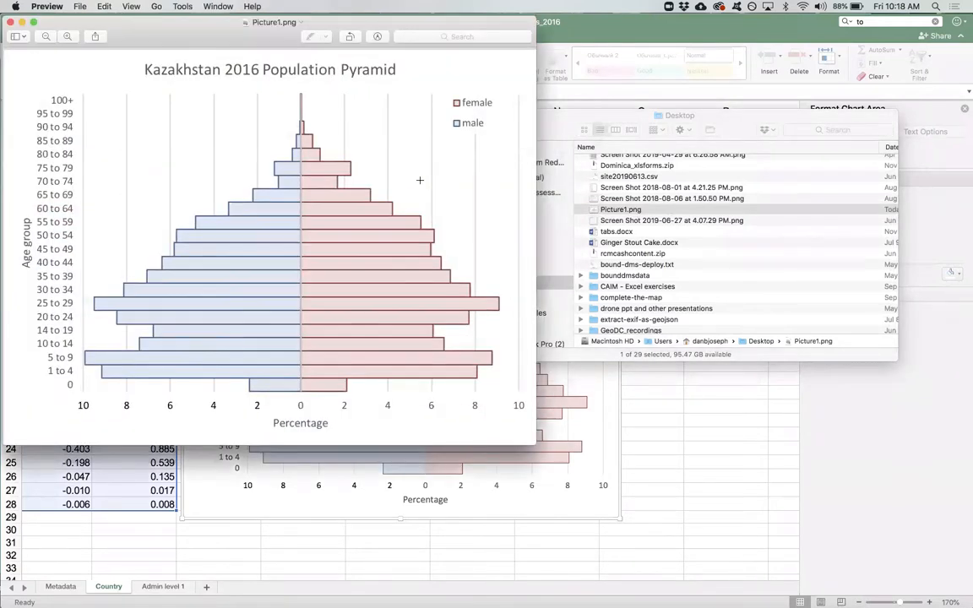
click(10, 22)
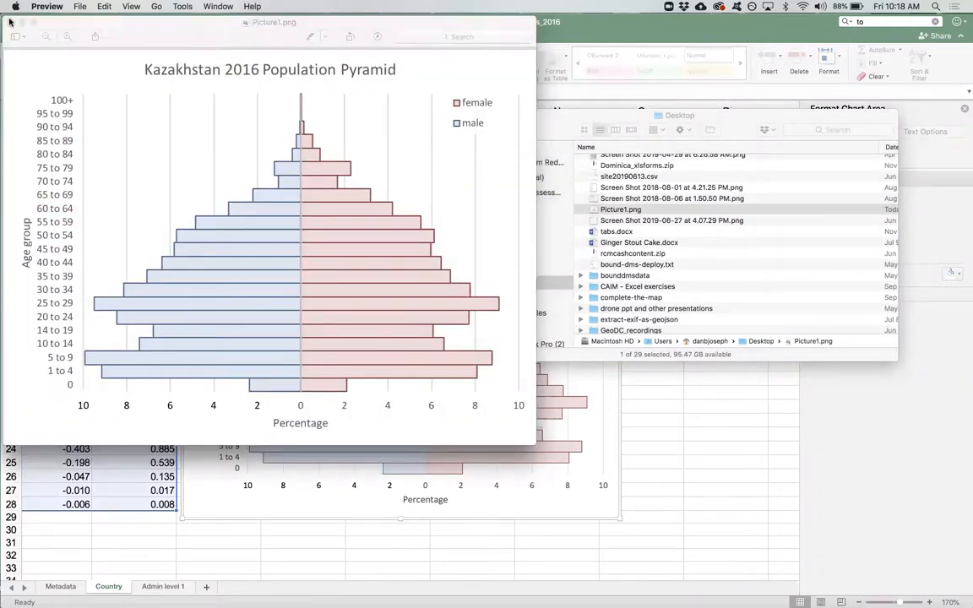
click(838, 34)
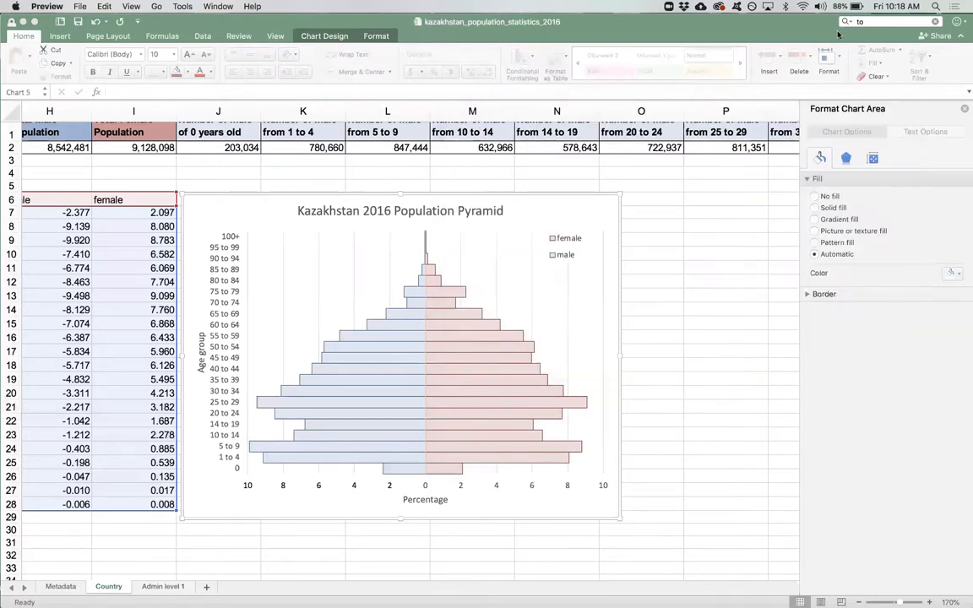